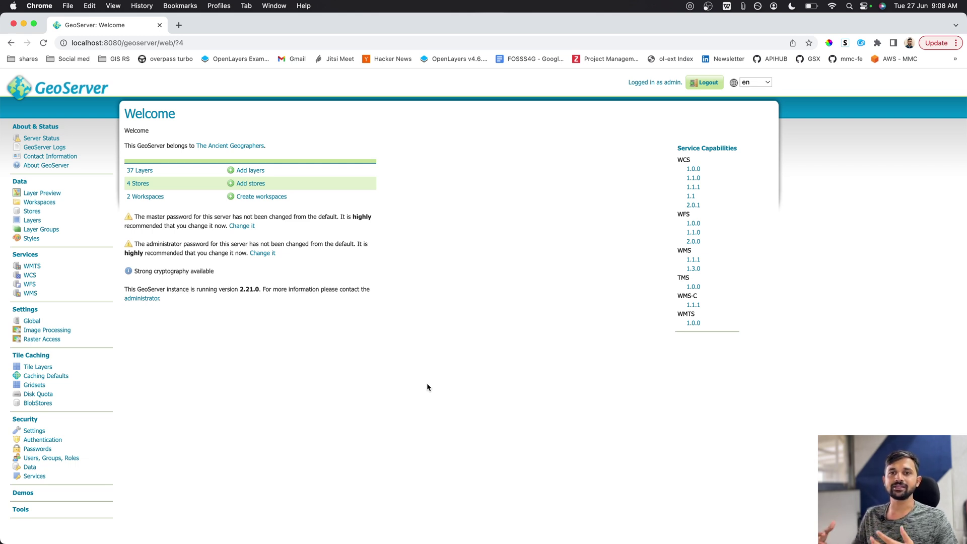
Switch from Chrome to the Postman window holding the layers.json request.
{"action": "key", "text": "super+Tab"}
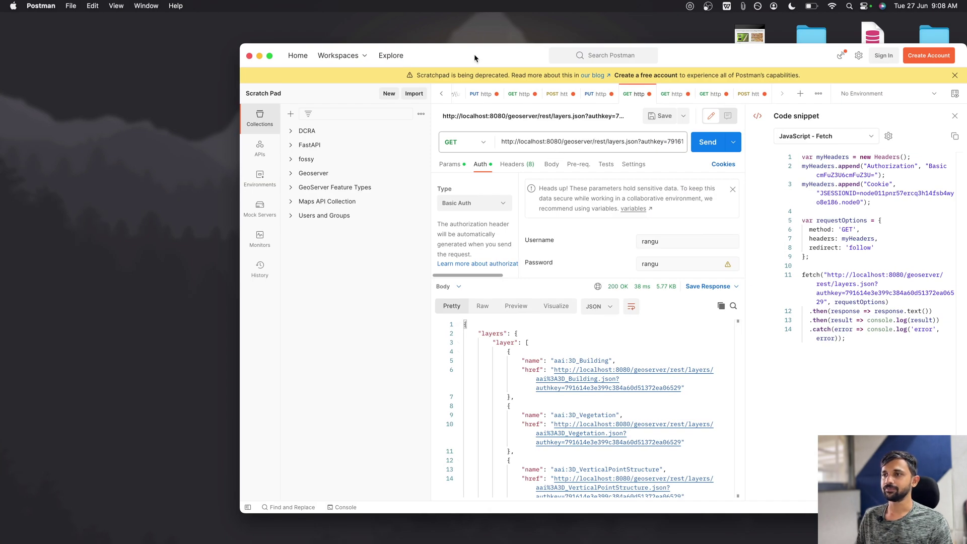
Maximize Postman and review the request's current Basic Auth username.
{"action": "double_click", "coordinate": [473, 54]}
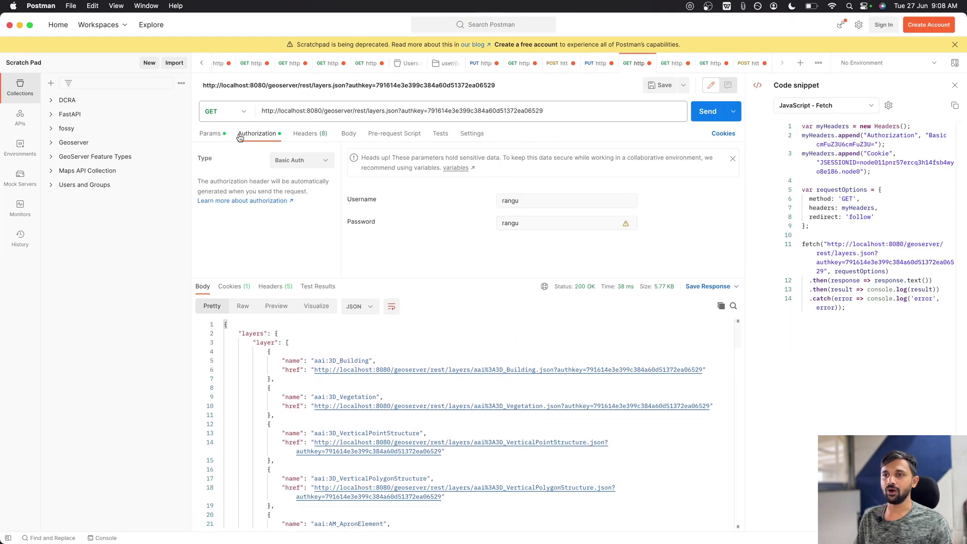
{"action": "left_click", "coordinate": [298, 162]}
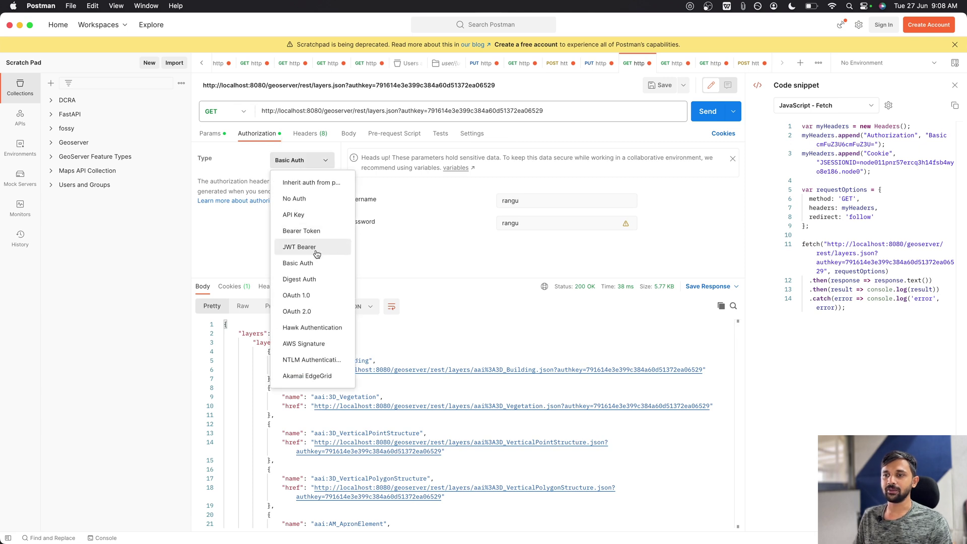
{"action": "left_click", "coordinate": [300, 263]}
{"action": "double_click", "coordinate": [532, 200]}
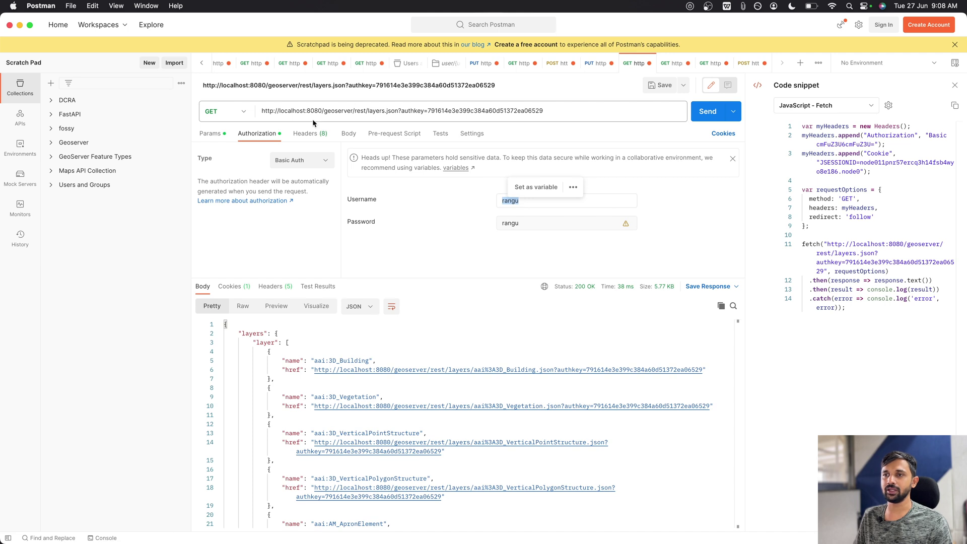
Disable the authkey parameter, set No Auth, and send to see the raw refused response.
{"action": "left_click", "coordinate": [210, 133]}
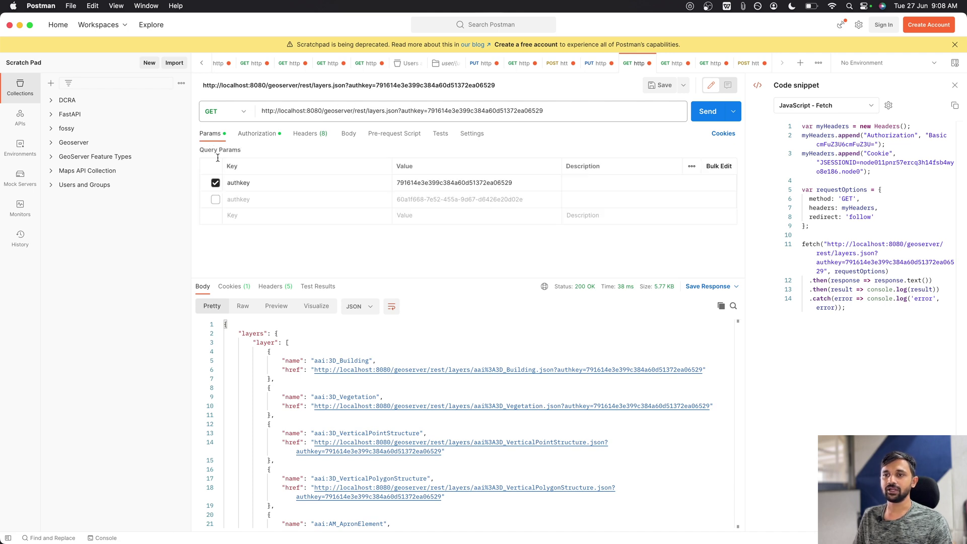
{"action": "left_click", "coordinate": [215, 182]}
{"action": "left_click", "coordinate": [259, 133]}
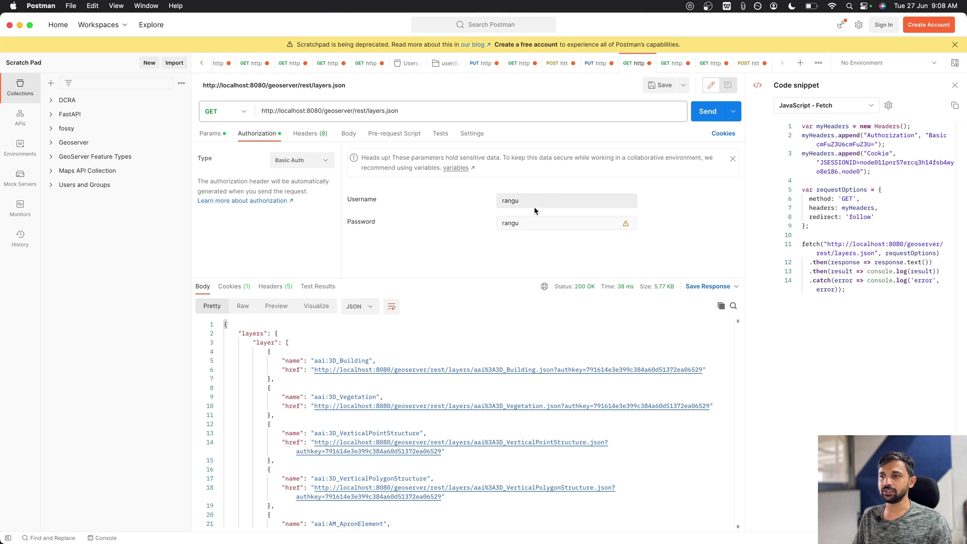
{"action": "left_click", "coordinate": [301, 160]}
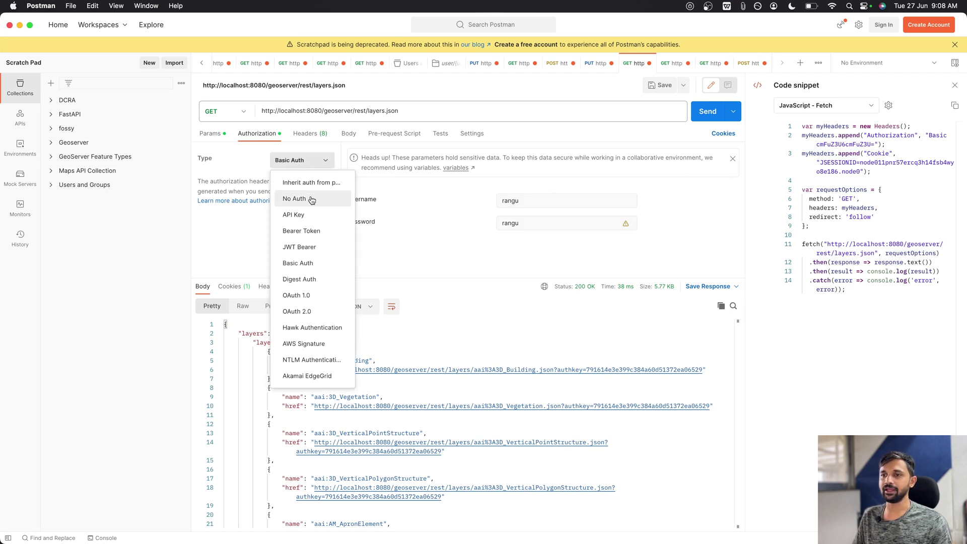
{"action": "left_click", "coordinate": [293, 197]}
{"action": "left_click", "coordinate": [708, 112]}
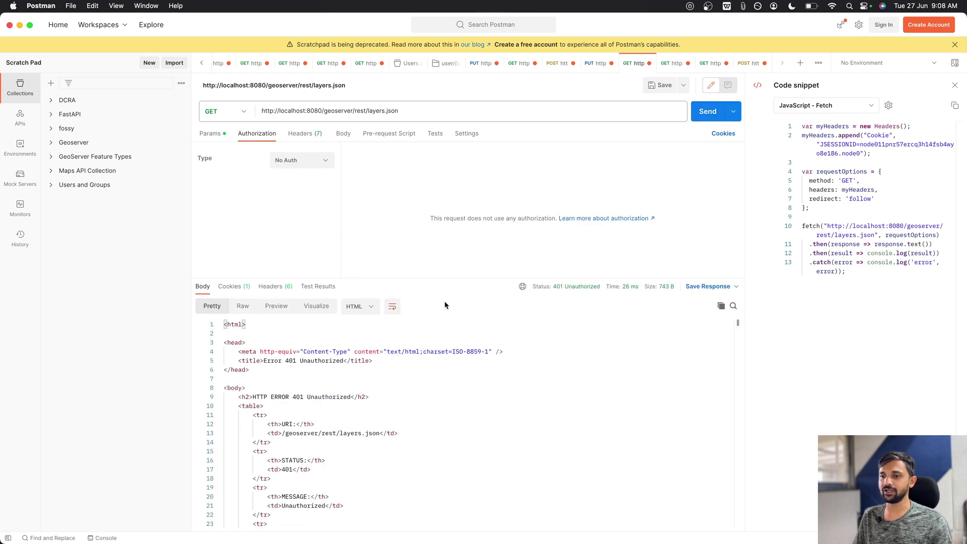
{"action": "left_click", "coordinate": [249, 309]}
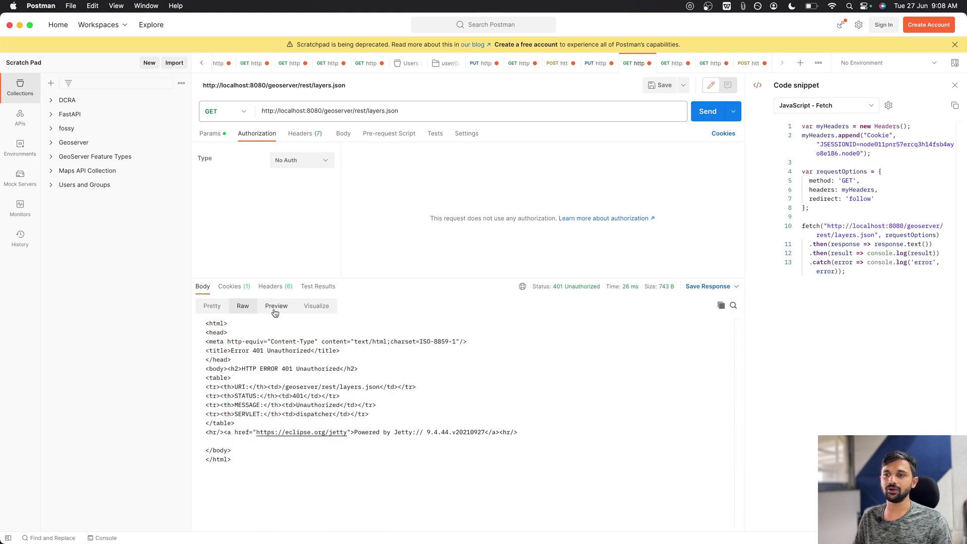
Set Basic Auth with username admin and the admin password, then resend the request.
{"action": "left_click", "coordinate": [286, 159]}
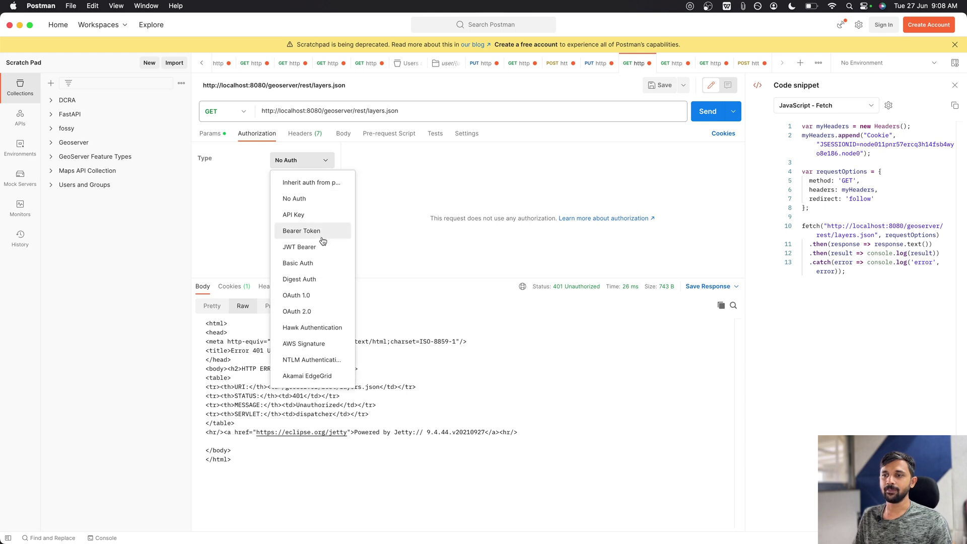
{"action": "left_click", "coordinate": [319, 262]}
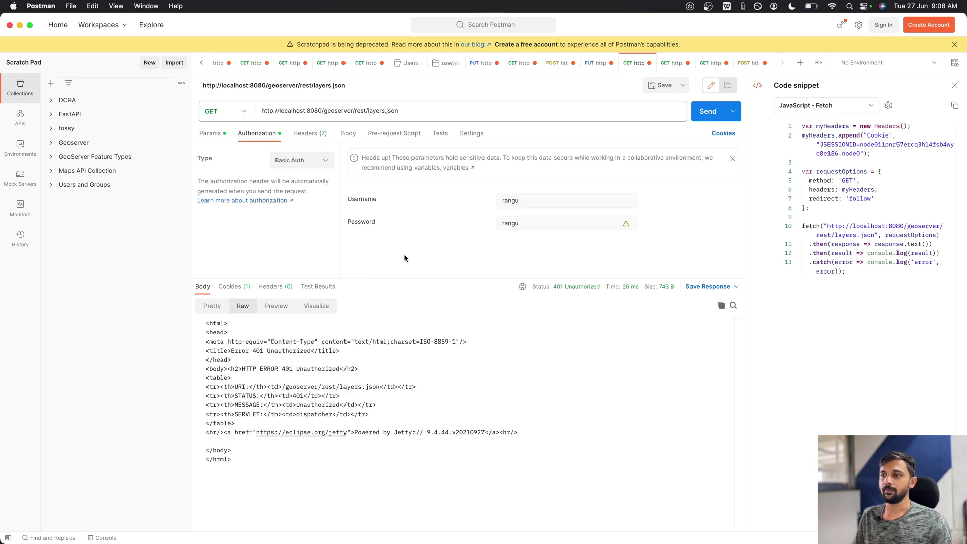
{"action": "double_click", "coordinate": [573, 202]}
{"action": "type", "text": "admin"}
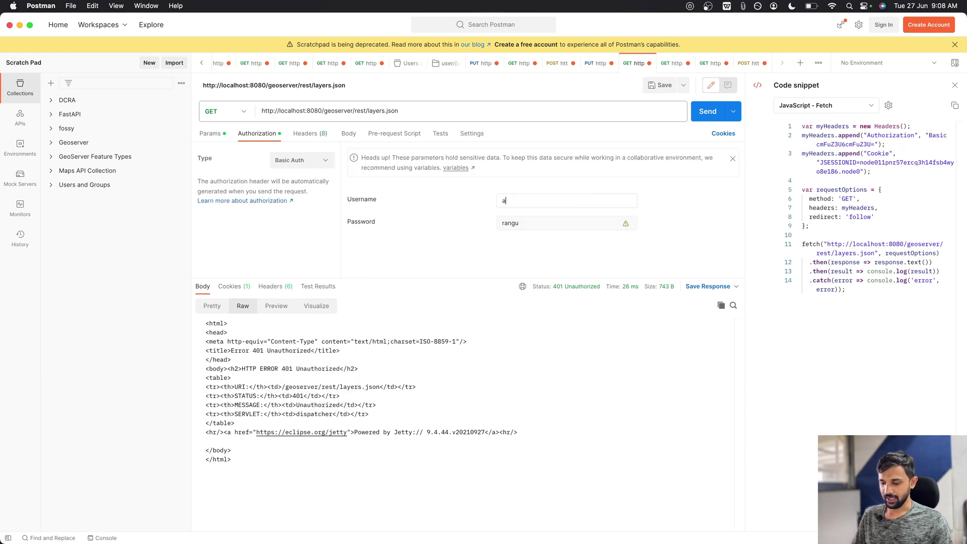
{"action": "key", "text": "Tab"}
{"action": "key", "text": "super+a"}
{"action": "type", "text": "geoserver"}
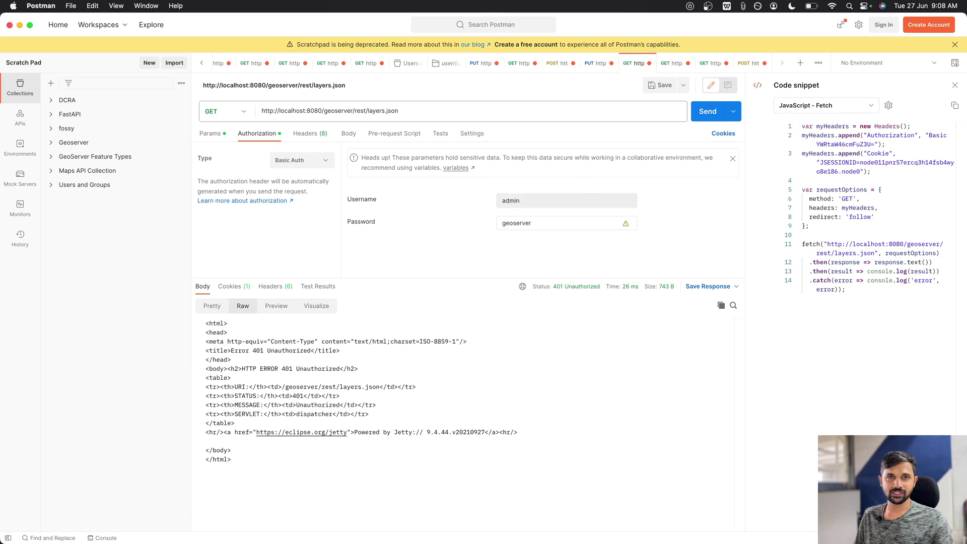
{"action": "left_click", "coordinate": [707, 110]}
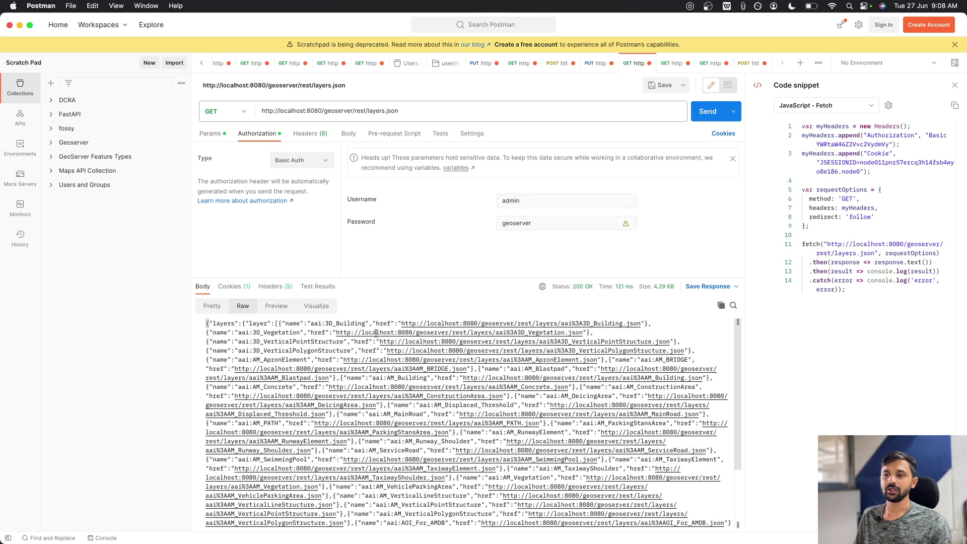
Preview the admin-authenticated layers response, then re-enable authkey and set No Auth.
{"action": "left_click", "coordinate": [276, 306]}
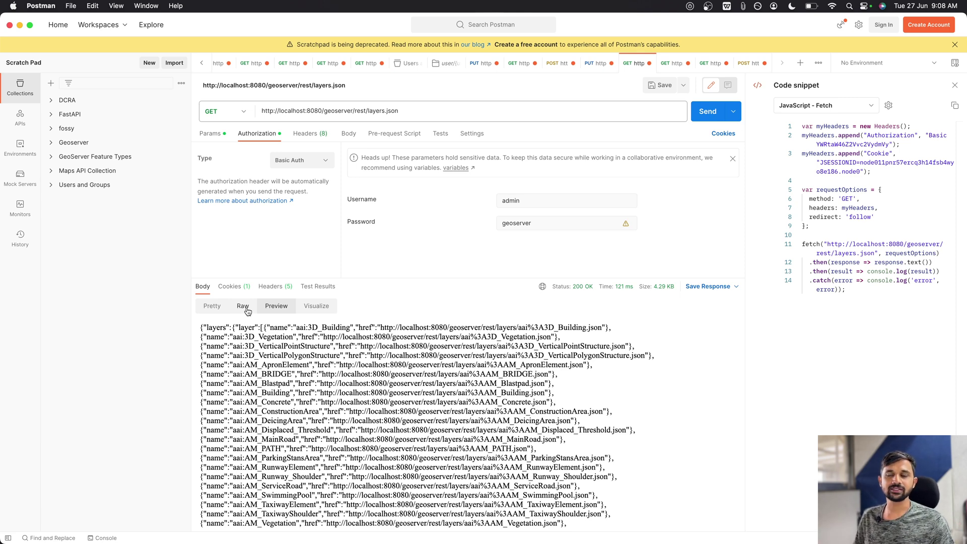
{"action": "left_click", "coordinate": [206, 134]}
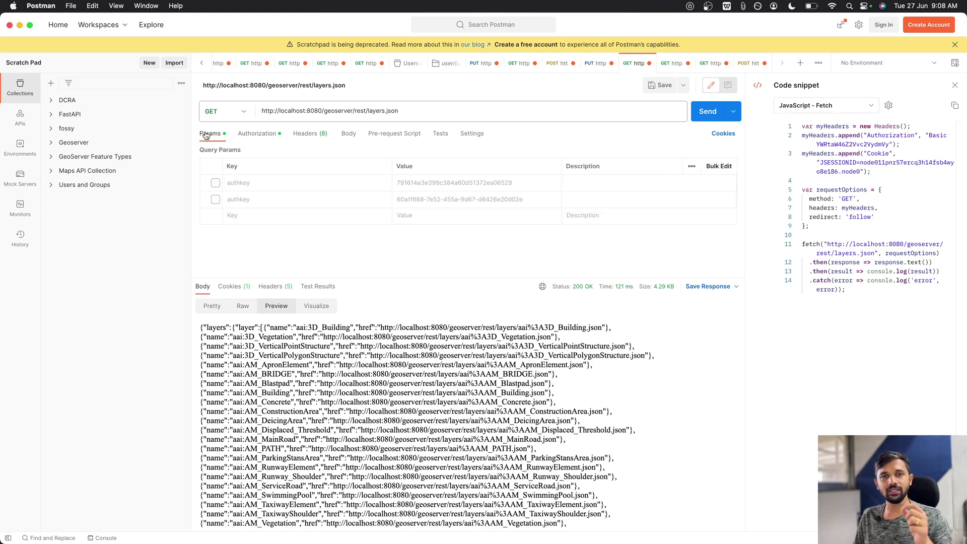
{"action": "left_click", "coordinate": [215, 182]}
{"action": "left_click", "coordinate": [256, 133]}
{"action": "left_click", "coordinate": [280, 160]}
{"action": "left_click", "coordinate": [294, 197]}
Edit the authkey value and resend with only the authkey, getting 401 Unauthorized.
{"action": "left_click", "coordinate": [198, 134]}
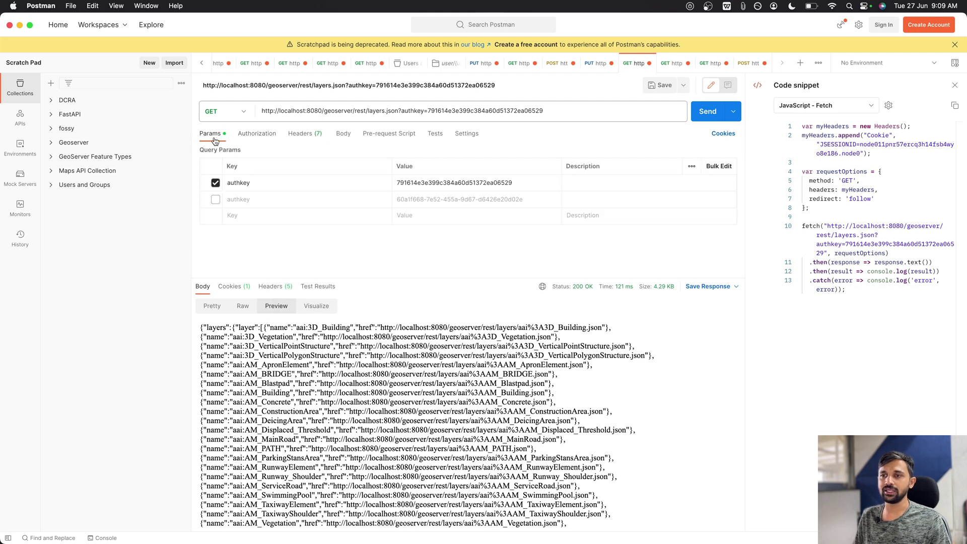
{"action": "left_click", "coordinate": [432, 183]}
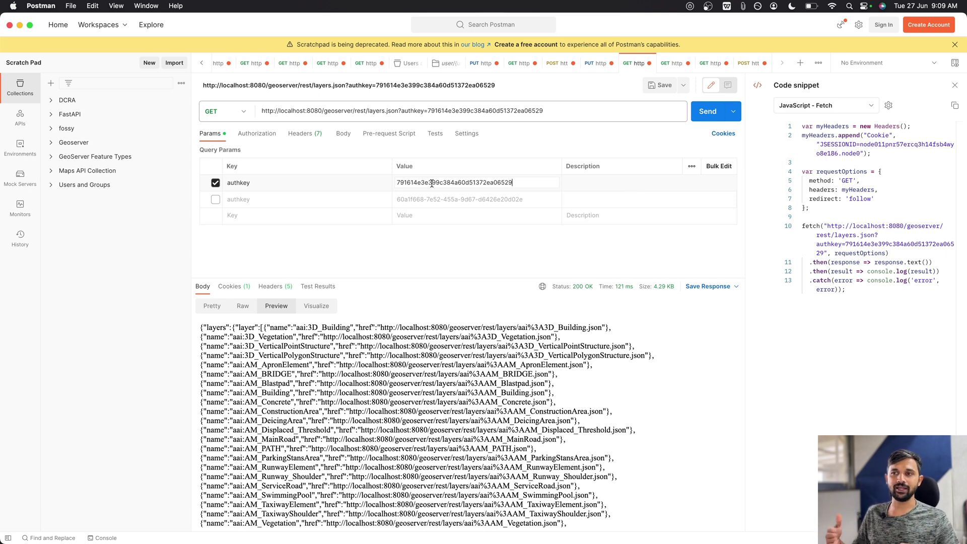
{"action": "key", "text": "super+Return"}
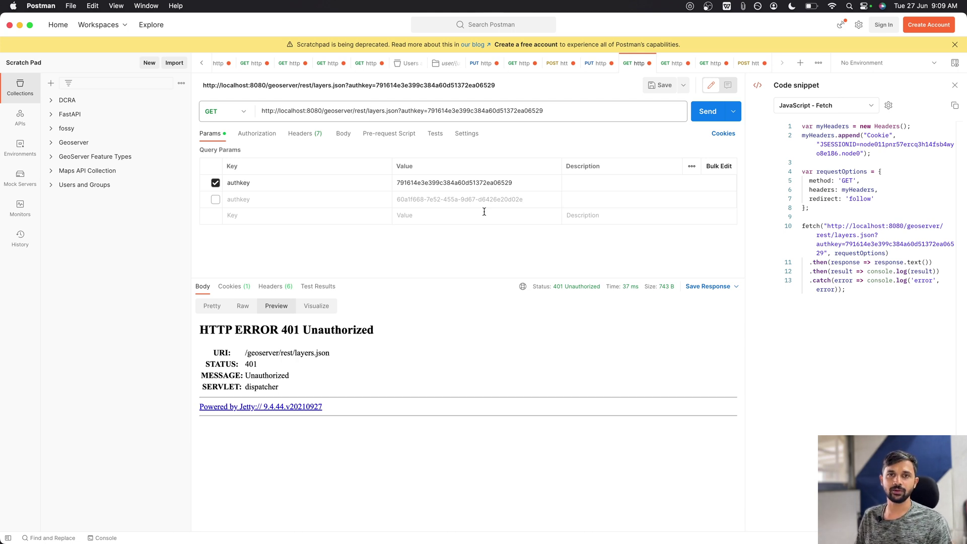
{"action": "key", "text": "super+Tab"}
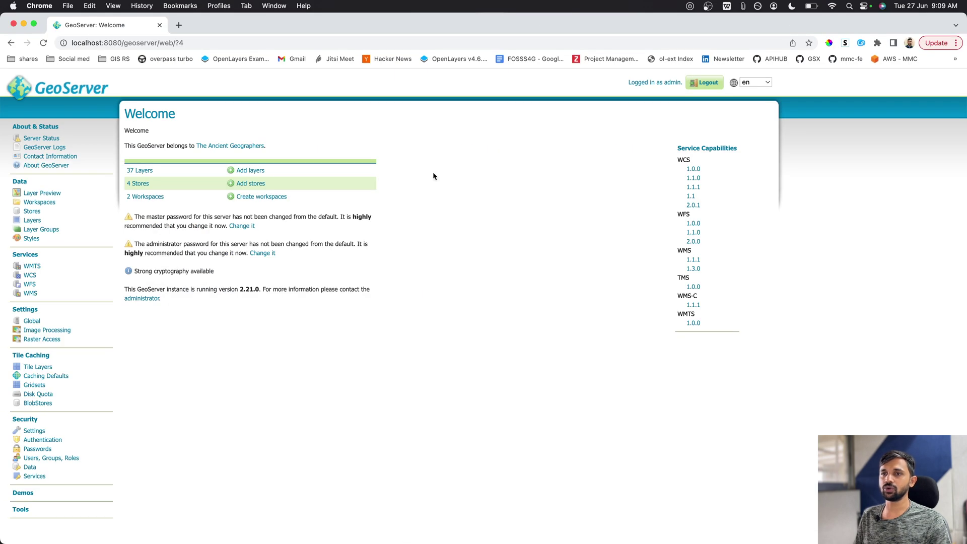
Look up the GeoServer Key authentication module documentation in a new tab.
{"action": "left_click", "coordinate": [178, 24]}
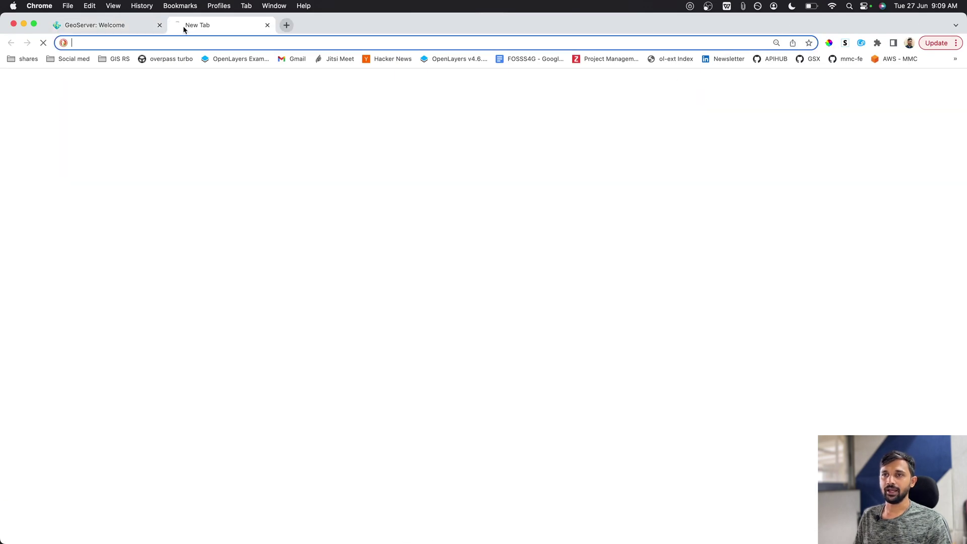
{"action": "type", "text": "auth"}
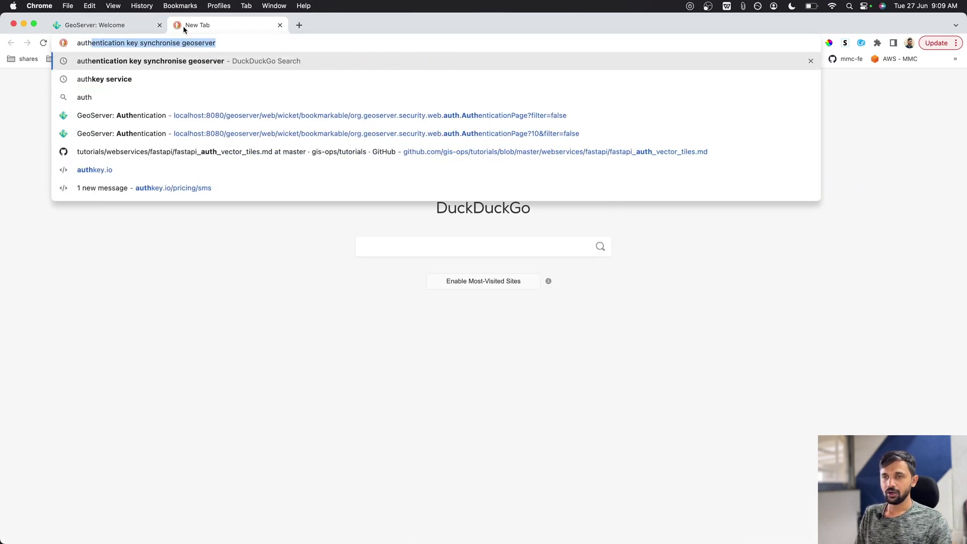
{"action": "type", "text": " key geo"}
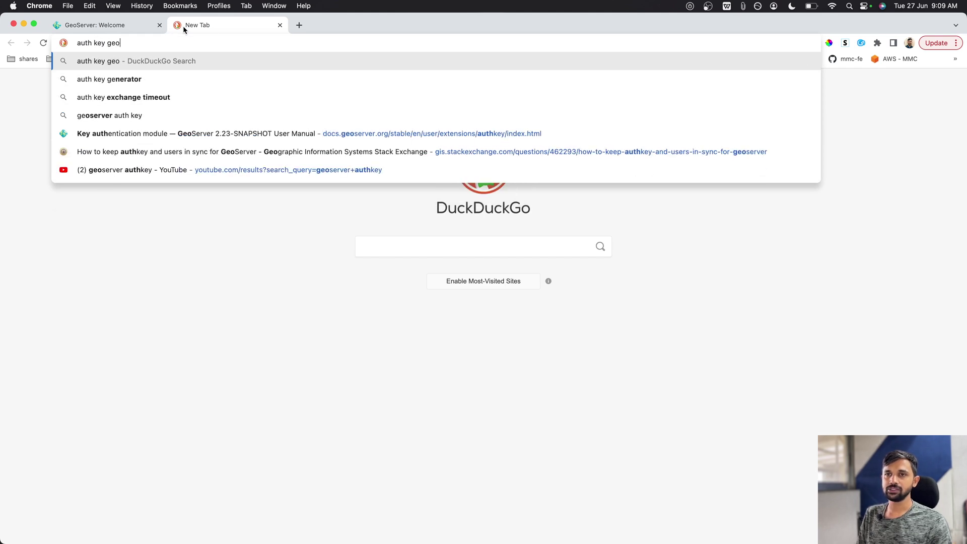
{"action": "key", "text": "Down"}
{"action": "key", "text": "Return"}
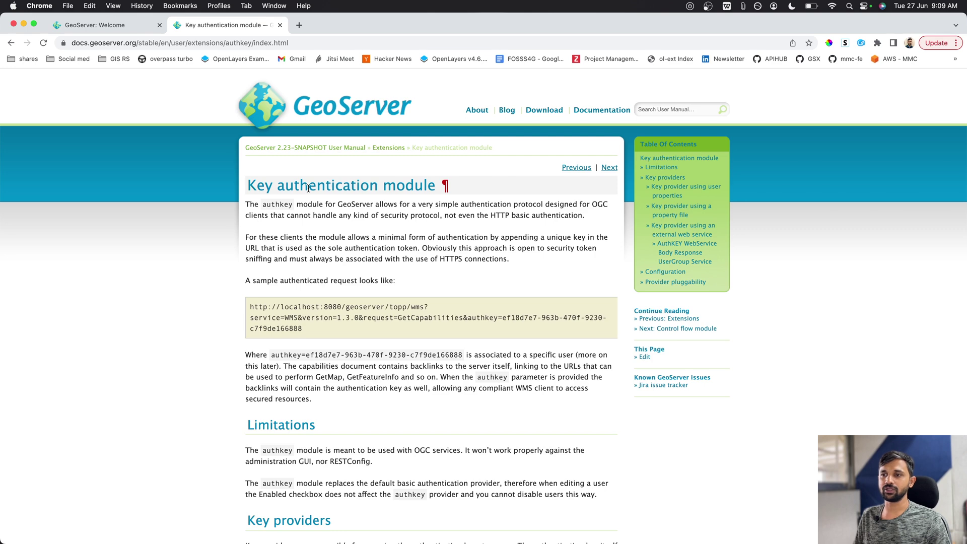
{"action": "triple_click", "coordinate": [309, 188]}
Load the GeoServer build server index and compare it with the installed version.
{"action": "left_click", "coordinate": [295, 30]}
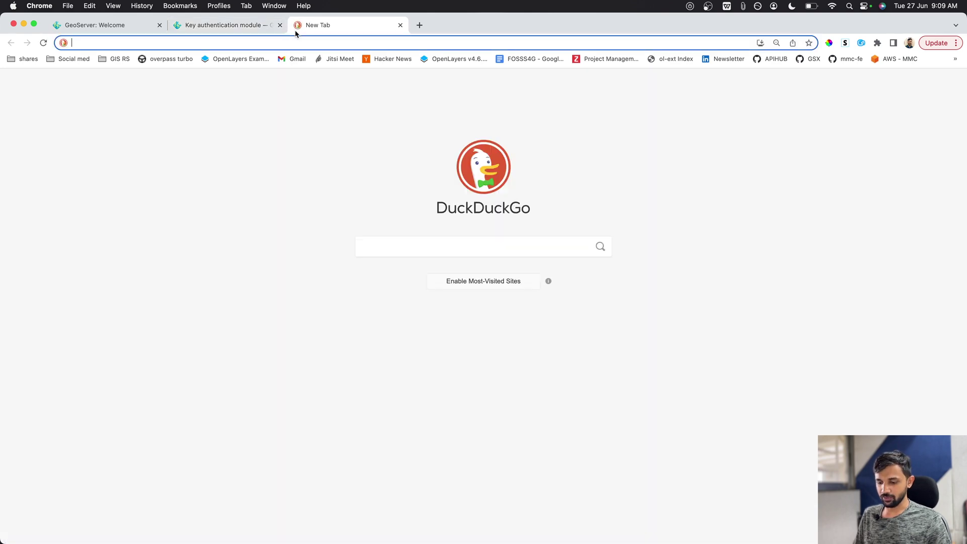
{"action": "type", "text": "bui"}
{"action": "key", "text": "Right"}
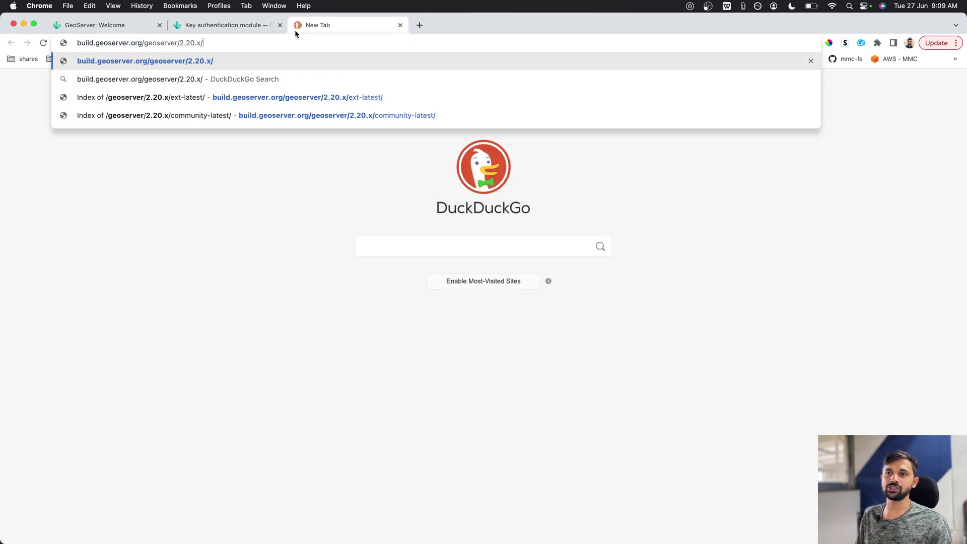
{"action": "key", "text": "Return"}
{"action": "left_click", "coordinate": [127, 30]}
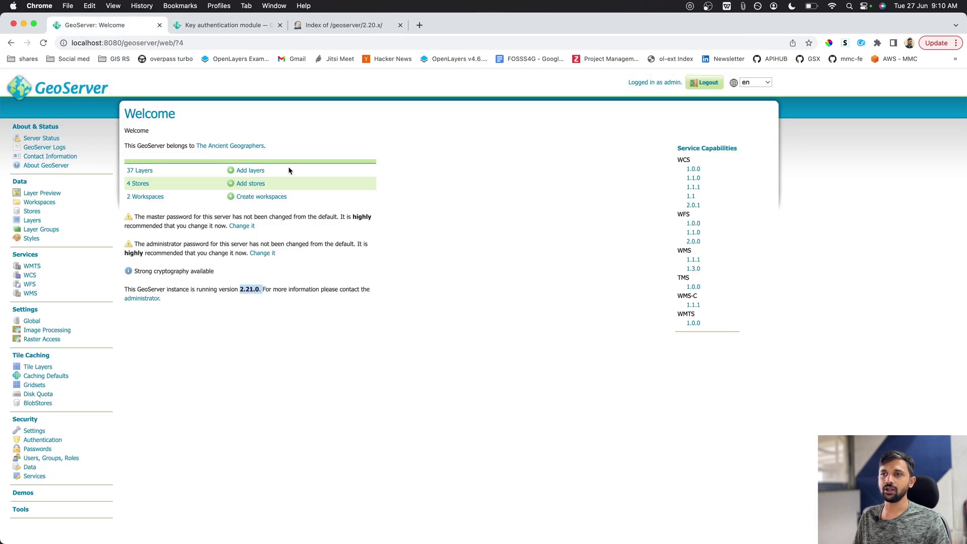
{"action": "left_click", "coordinate": [317, 26]}
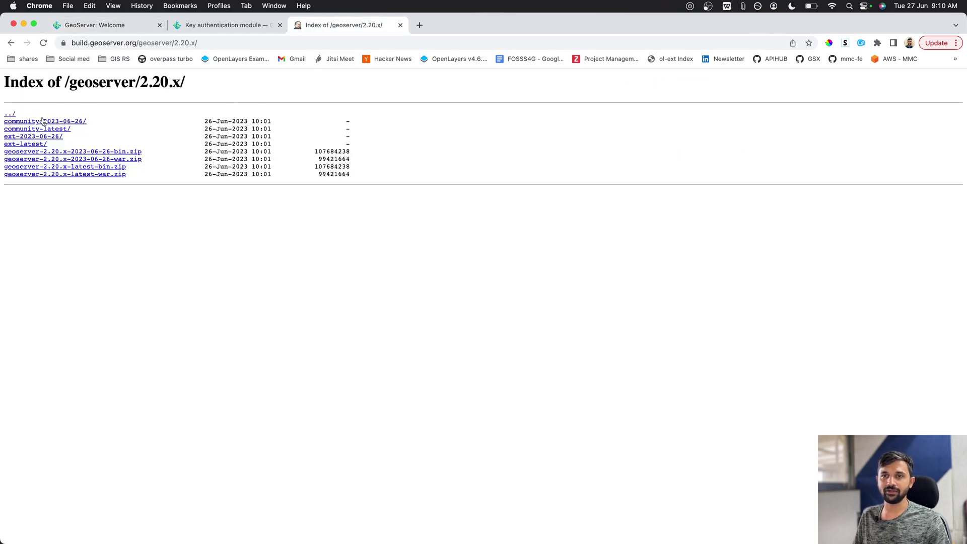
Download geoserver-2.21-SNAPSHOT-authkey-plugin.zip from the 2.21.x ext-latest listing.
{"action": "left_click", "coordinate": [11, 115]}
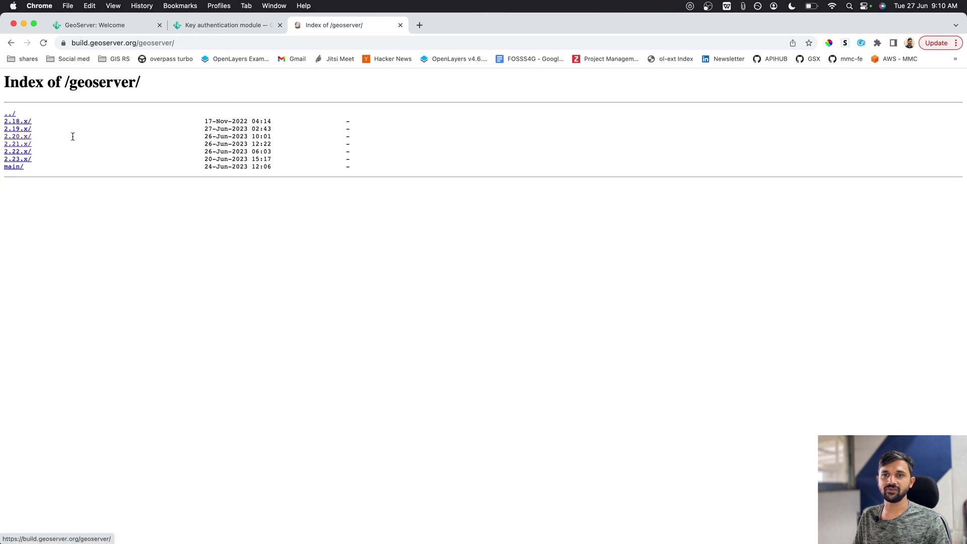
{"action": "left_click", "coordinate": [15, 146]}
{"action": "left_click", "coordinate": [30, 147]}
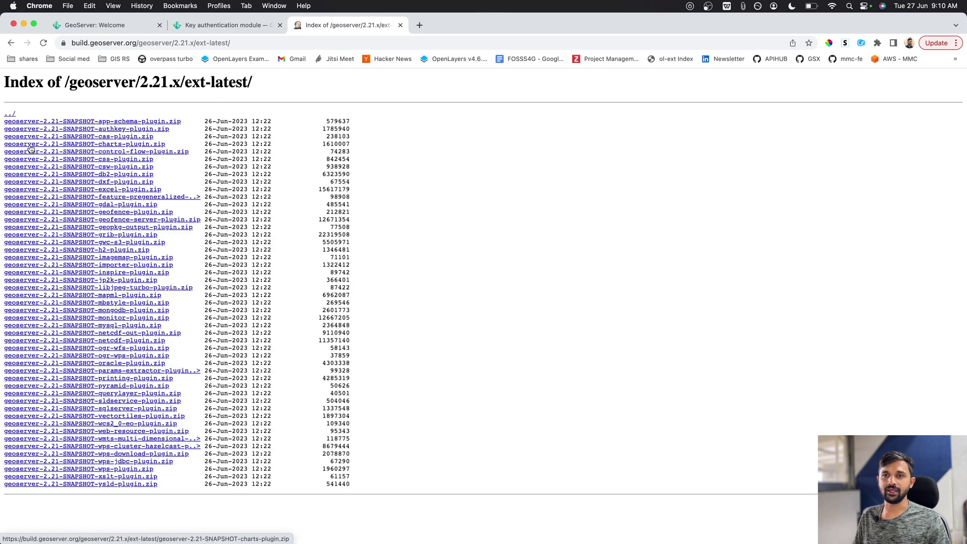
{"action": "left_click", "coordinate": [137, 132]}
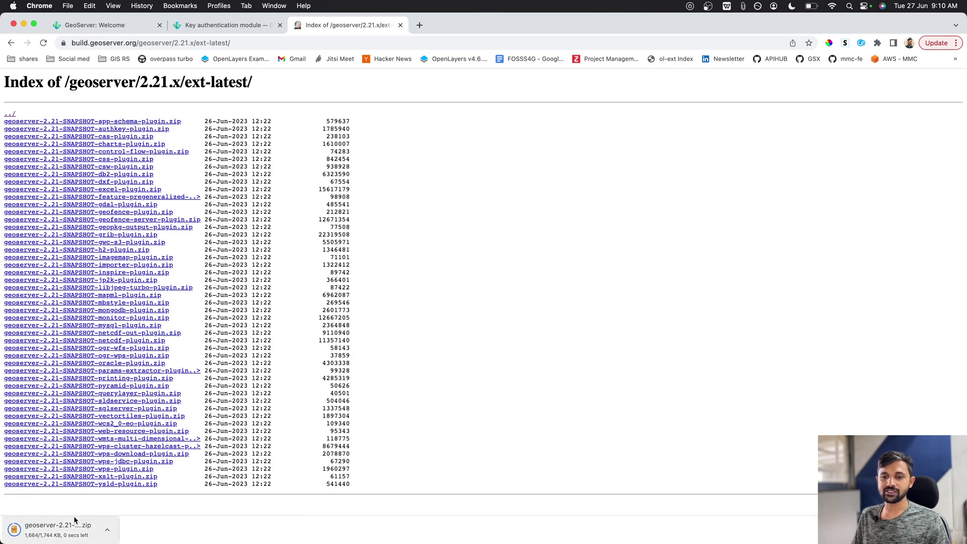
{"action": "mouse_move", "coordinate": [2, 166]}
{"action": "right_click", "coordinate": [15, 97]}
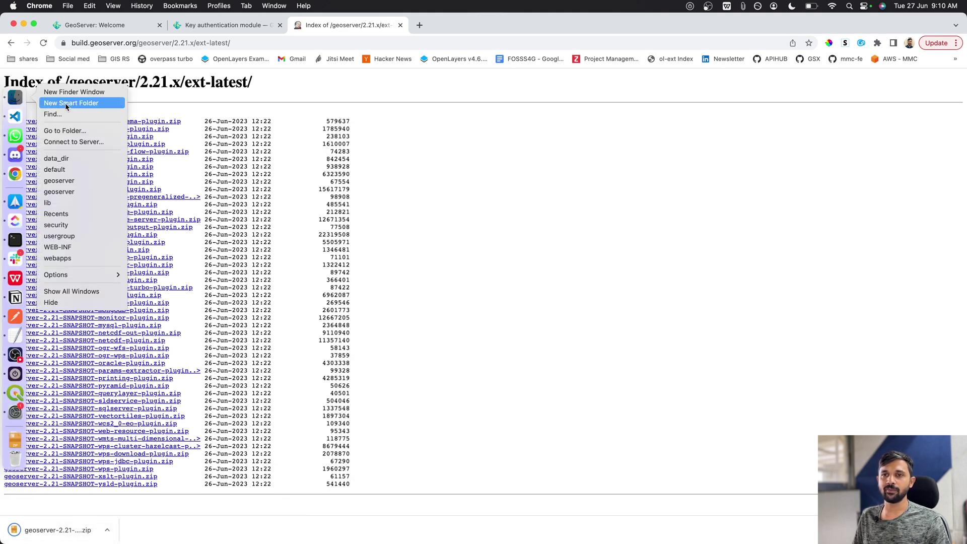
Open /usr/local/geoserver/webapps/geoserver/WEB-INF/lib in Finder.
{"action": "left_click", "coordinate": [69, 131]}
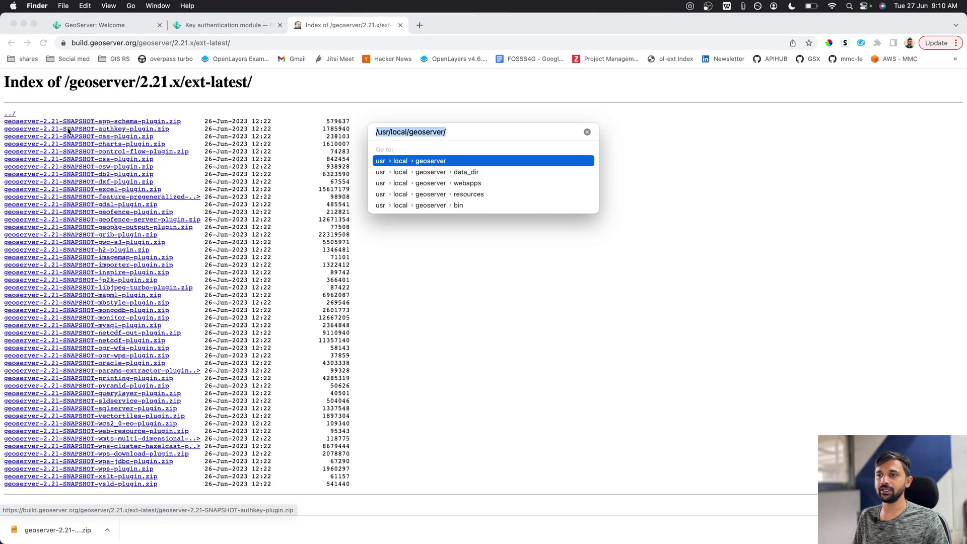
{"action": "key", "text": "Return"}
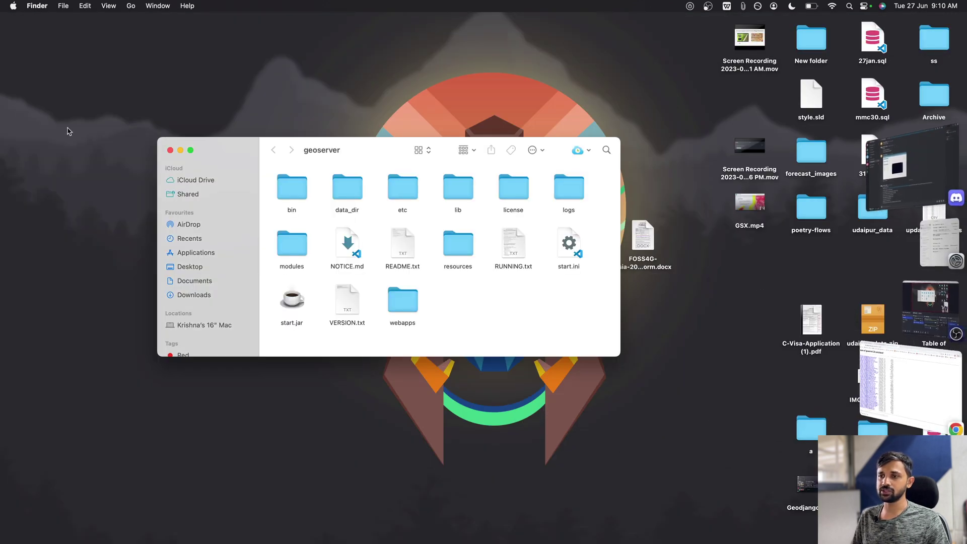
{"action": "left_click", "coordinate": [412, 310]}
{"action": "double_click", "coordinate": [412, 310]}
{"action": "left_click", "coordinate": [292, 190]}
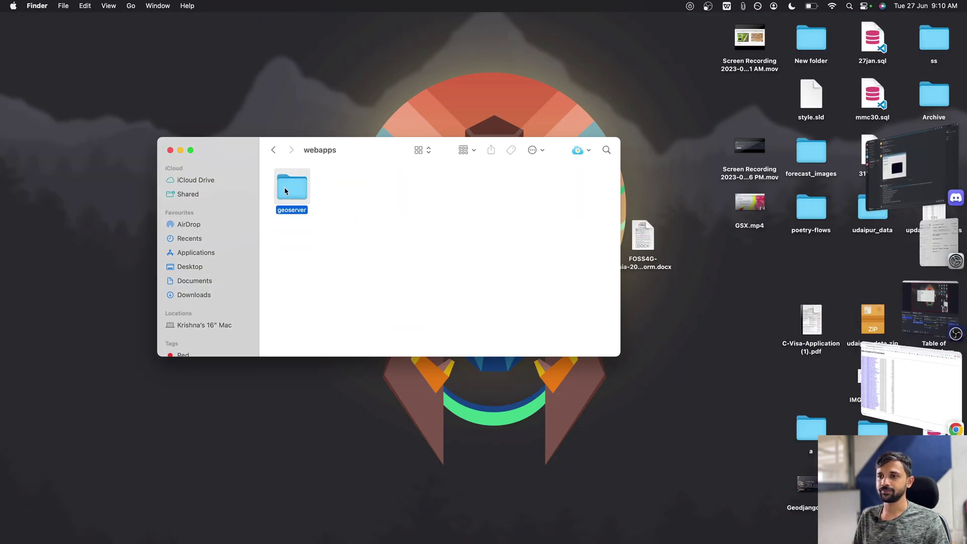
{"action": "double_click", "coordinate": [292, 191]}
{"action": "left_click", "coordinate": [359, 193]}
{"action": "double_click", "coordinate": [358, 193]}
{"action": "double_click", "coordinate": [403, 188]}
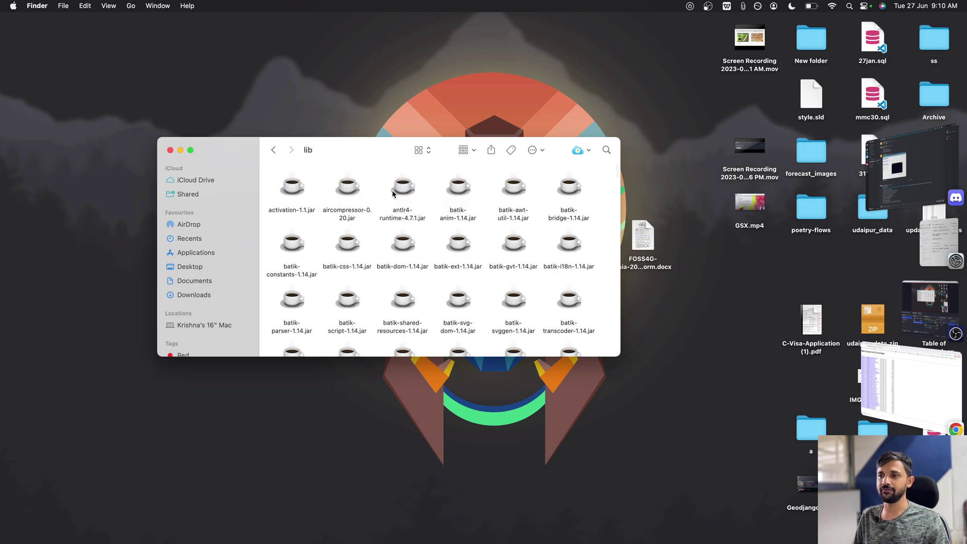
Unzip the authkey plugin, select its 11 files, and return to the GeoServer Welcome page.
{"action": "mouse_move", "coordinate": [2, 363]}
{"action": "left_click", "coordinate": [14, 439]}
{"action": "left_click", "coordinate": [66, 184]}
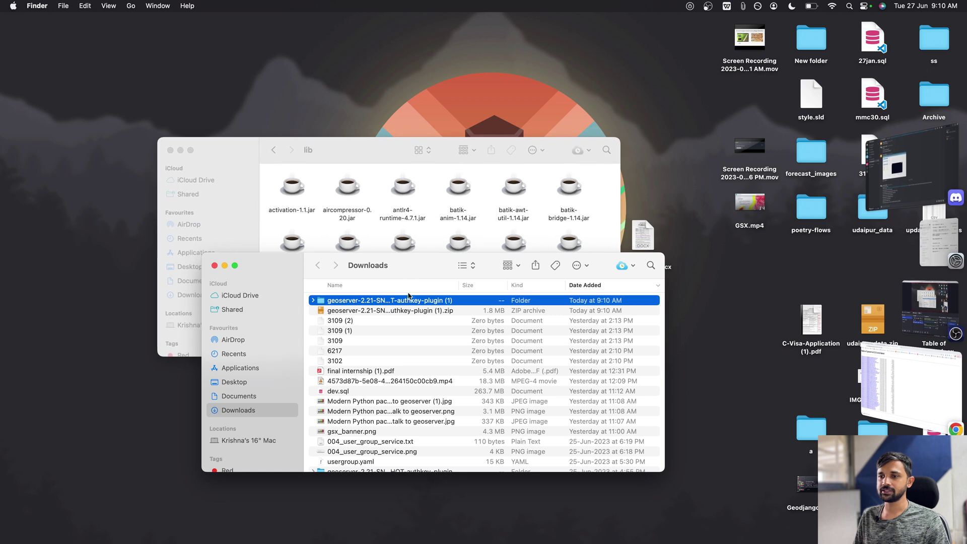
{"action": "double_click", "coordinate": [400, 301]}
{"action": "left_click_drag", "start_coordinate": [412, 433], "coordinate": [373, 302]}
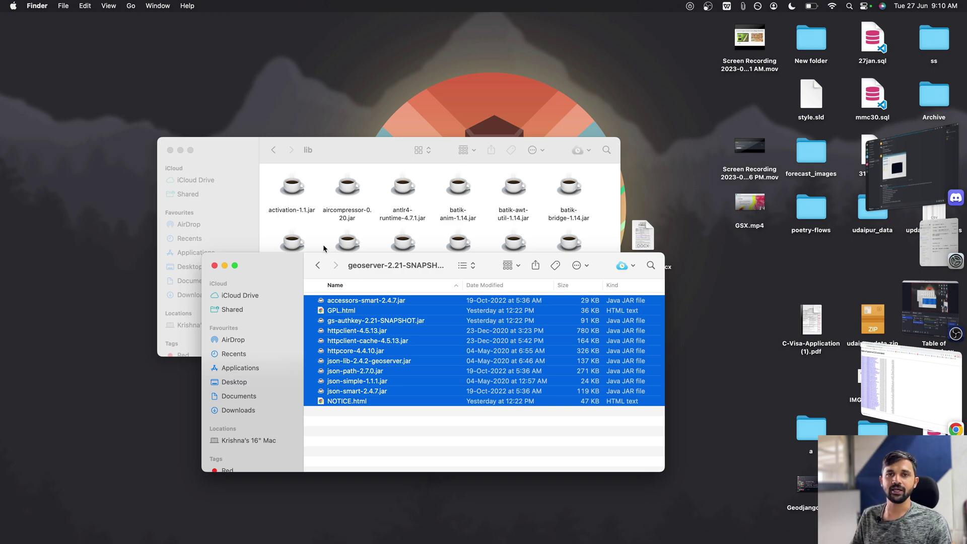
{"action": "key", "text": "super+Tab"}
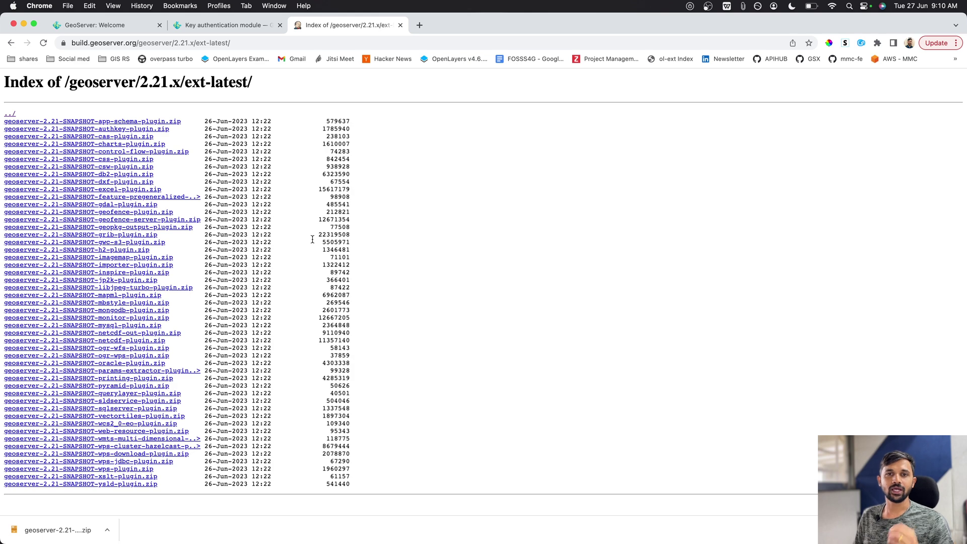
{"action": "left_click", "coordinate": [95, 23]}
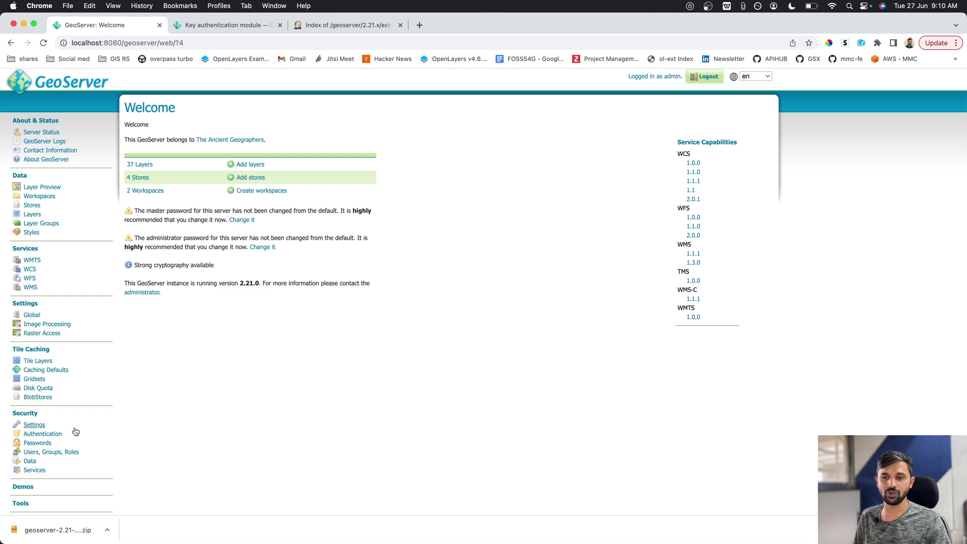
Zoom the page to 175%, go to Security > Authentication, and add a new authentication filter.
{"action": "key", "text": "super+equal"}
{"action": "key", "text": "super+equal"}
{"action": "key", "text": "super+equal"}
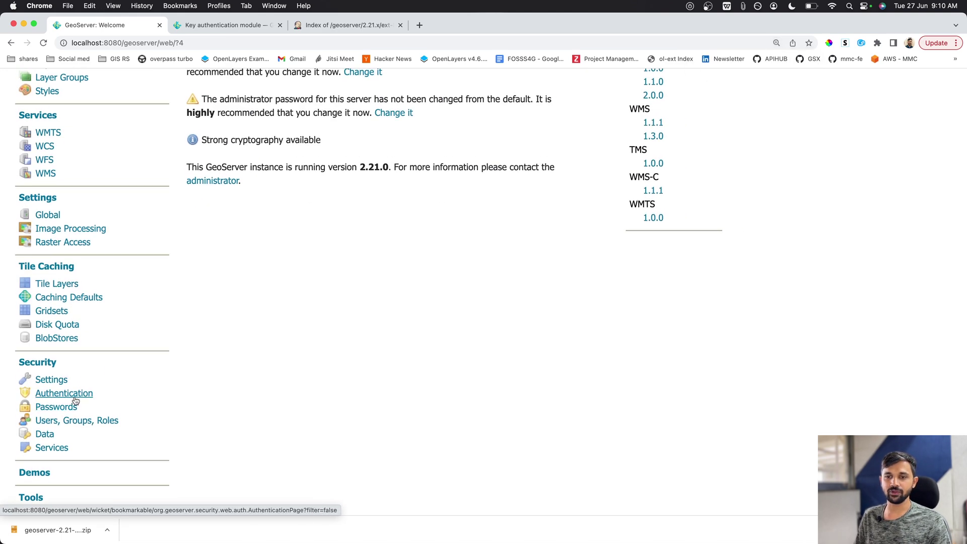
{"action": "key", "text": "super+equal"}
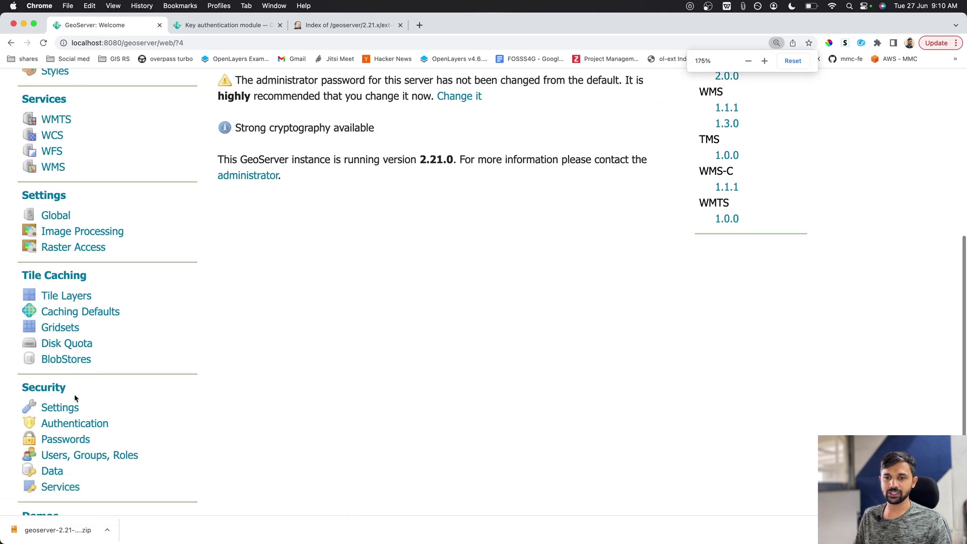
{"action": "left_click", "coordinate": [71, 371]}
{"action": "scroll", "coordinate": [329, 337], "scroll_direction": "down", "scroll_amount": 10}
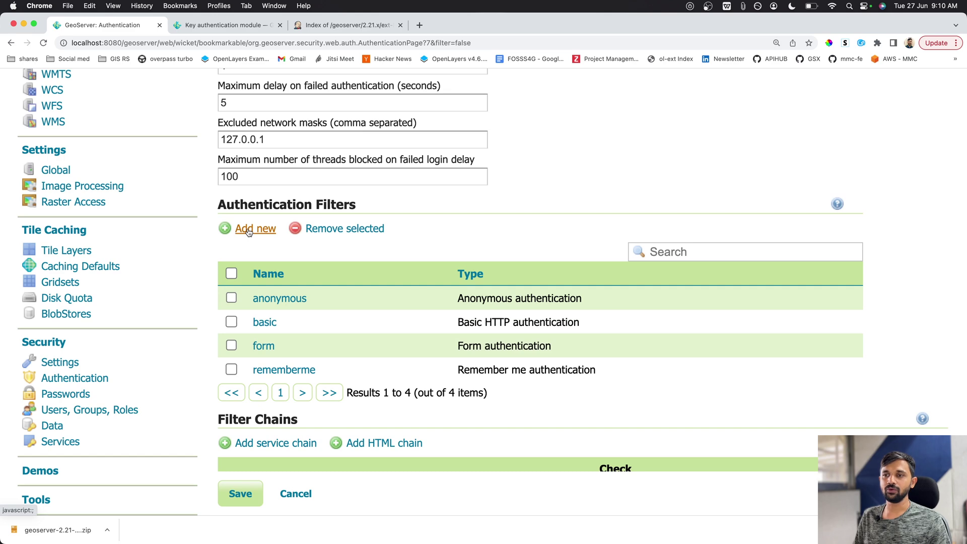
{"action": "left_click_drag", "start_coordinate": [221, 202], "coordinate": [403, 210]}
{"action": "left_click", "coordinate": [252, 228]}
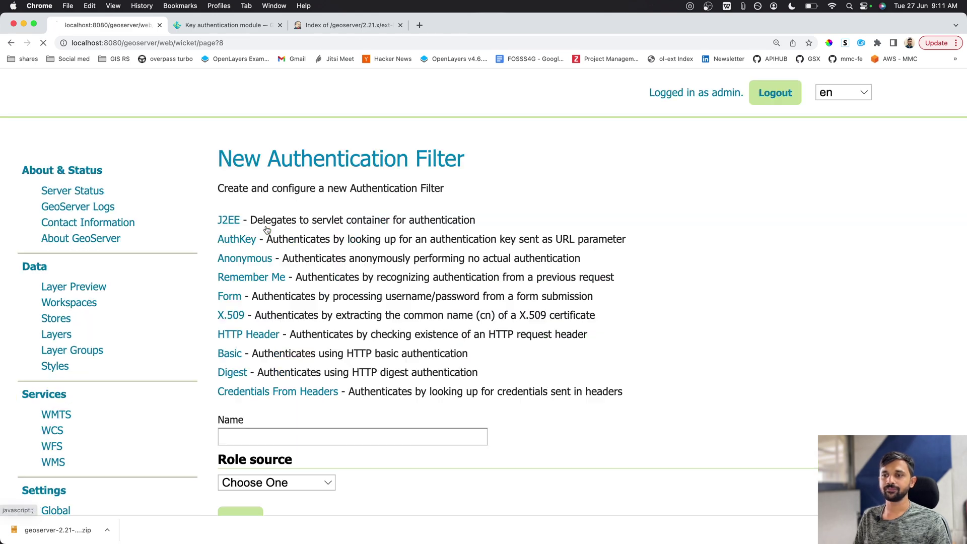
Review the filter types and pick AuthKey for the new authentication filter.
{"action": "scroll", "coordinate": [339, 297], "scroll_direction": "down", "scroll_amount": 1}
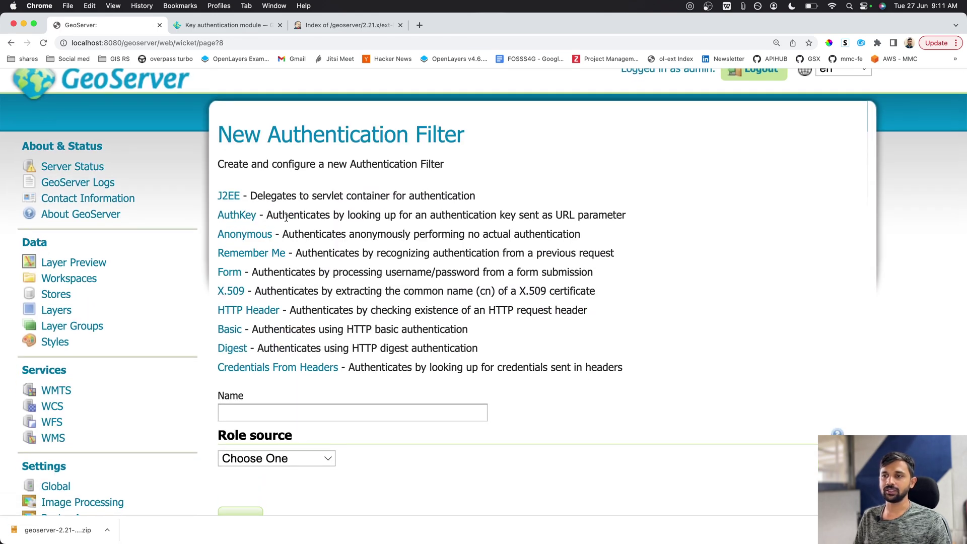
{"action": "left_click_drag", "start_coordinate": [269, 215], "coordinate": [618, 214]}
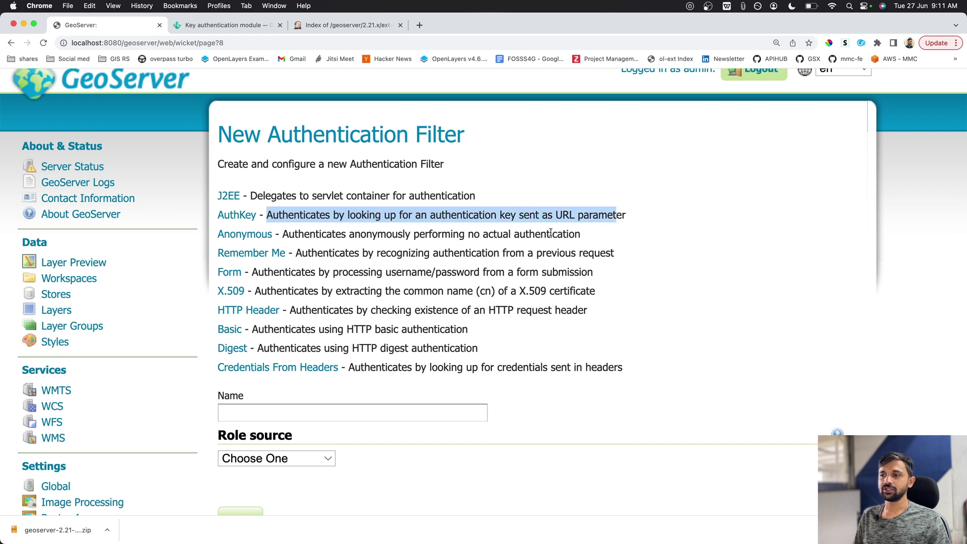
{"action": "left_click", "coordinate": [441, 229]}
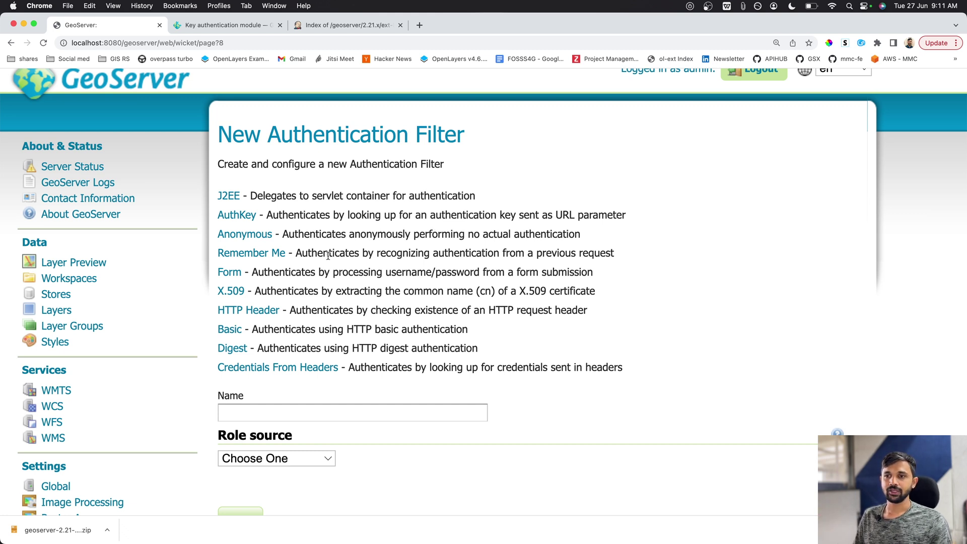
{"action": "scroll", "coordinate": [387, 244], "scroll_direction": "down", "scroll_amount": 2}
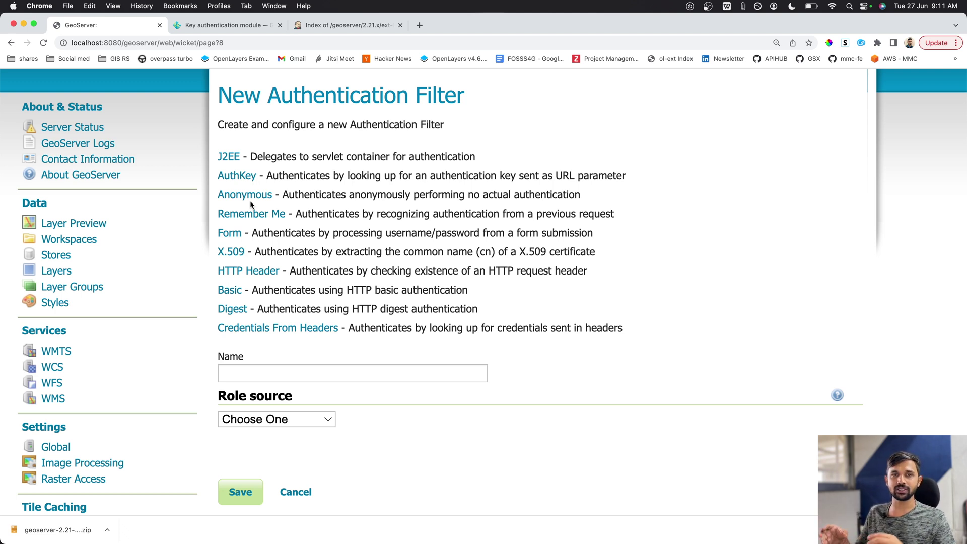
{"action": "left_click", "coordinate": [237, 176]}
{"action": "scroll", "coordinate": [278, 320], "scroll_direction": "down", "scroll_amount": 3}
Name the filter customauthkey and change its URL parameter name to lock.
{"action": "left_click", "coordinate": [279, 284]}
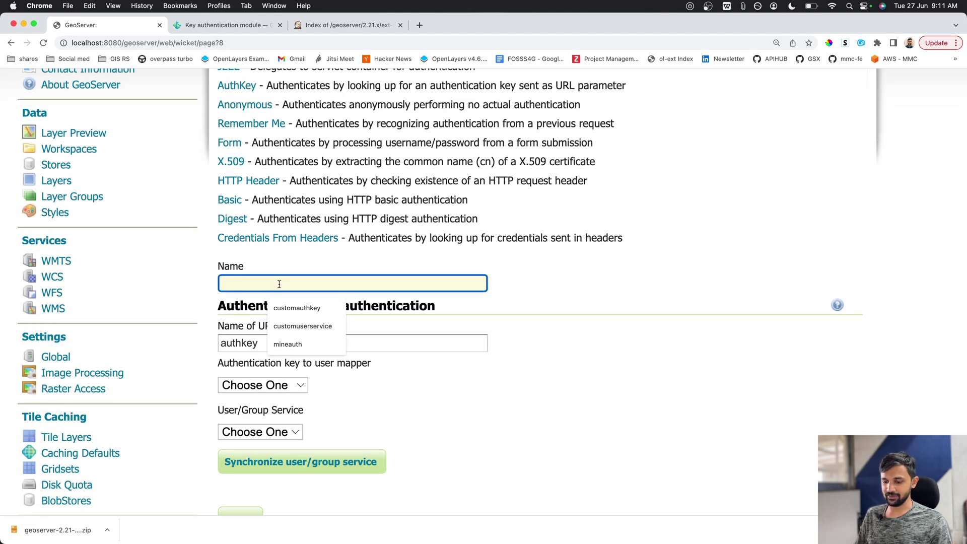
{"action": "type", "text": "cu"}
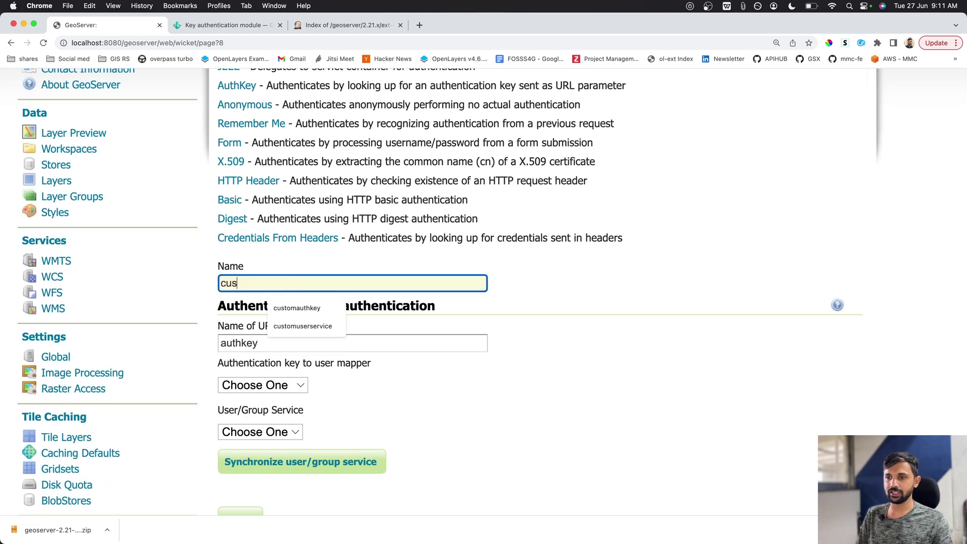
{"action": "type", "text": "s"}
{"action": "left_click", "coordinate": [284, 308]}
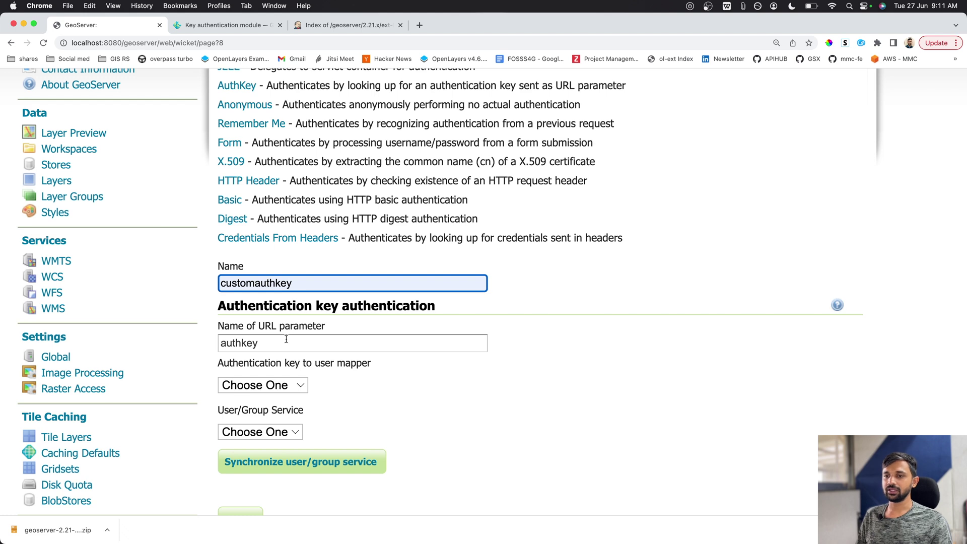
{"action": "double_click", "coordinate": [284, 344]}
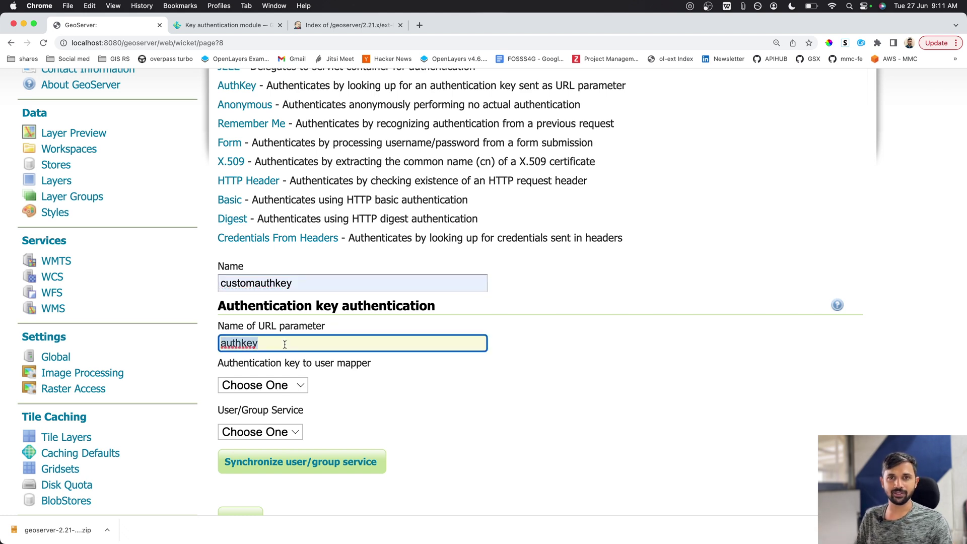
{"action": "type", "text": "lock"}
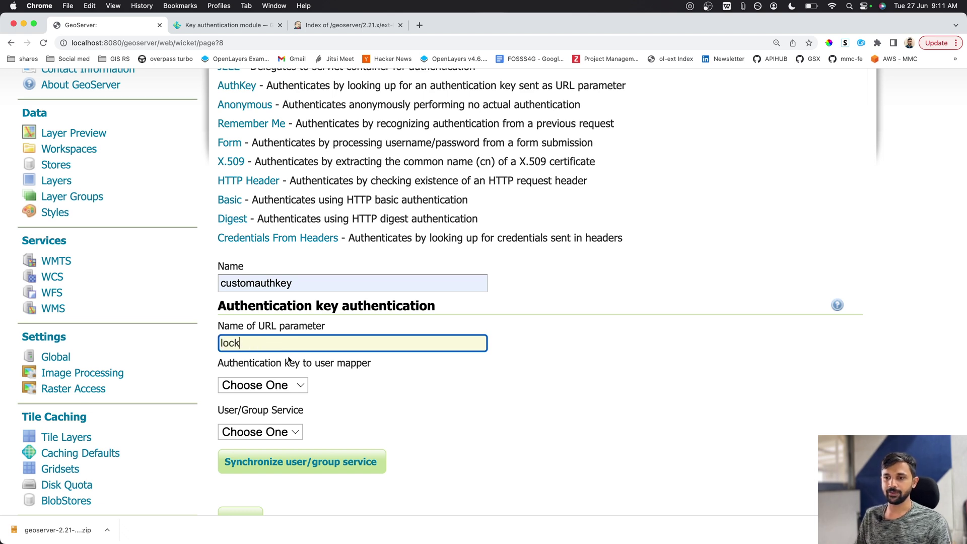
Choose the Property file key mapper and the default user/group service.
{"action": "scroll", "coordinate": [288, 359], "scroll_direction": "down", "scroll_amount": 1}
{"action": "left_click", "coordinate": [288, 362]}
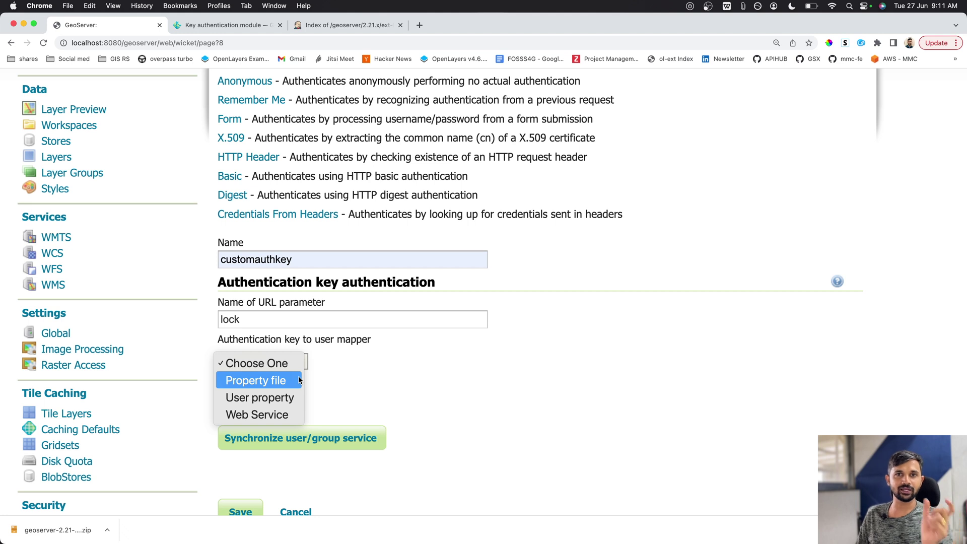
{"action": "left_click", "coordinate": [299, 380]}
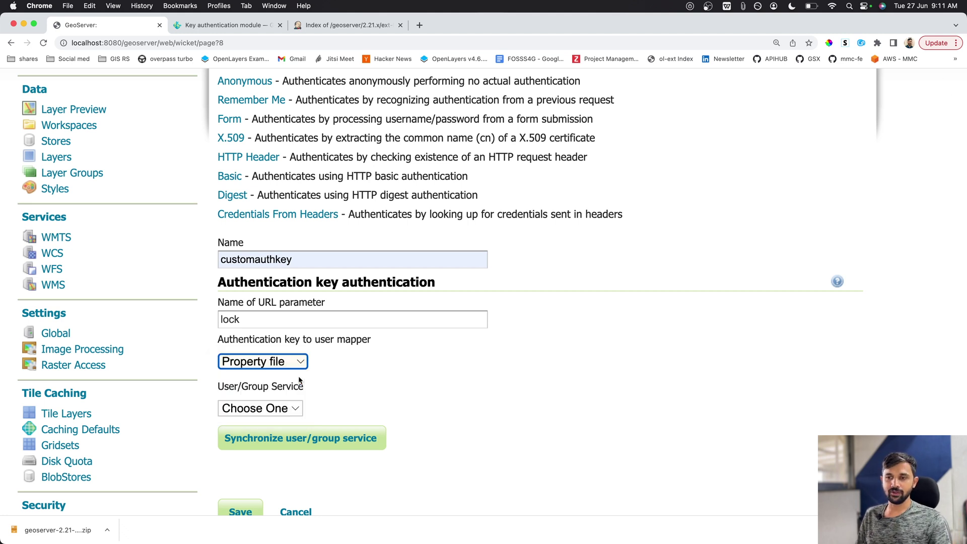
{"action": "left_click", "coordinate": [296, 410]}
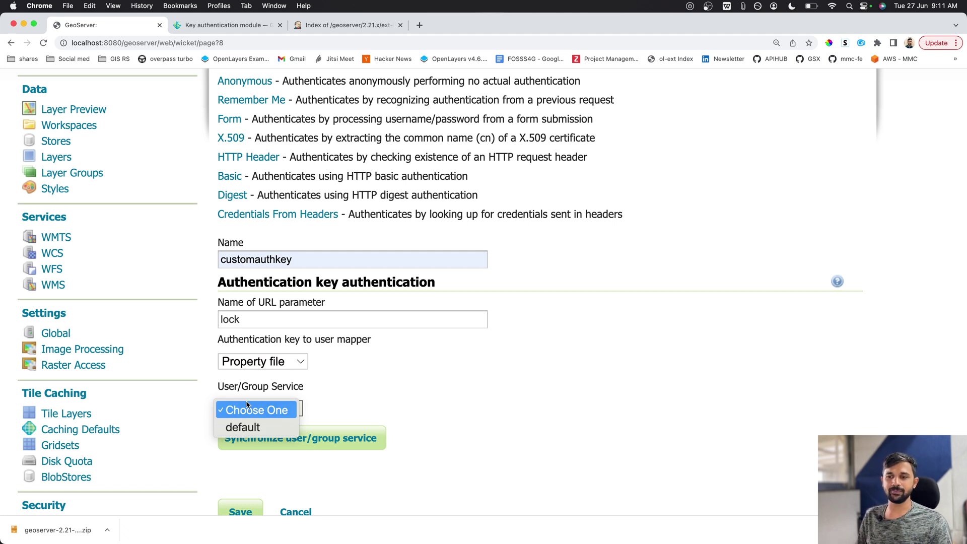
{"action": "left_click", "coordinate": [250, 427]}
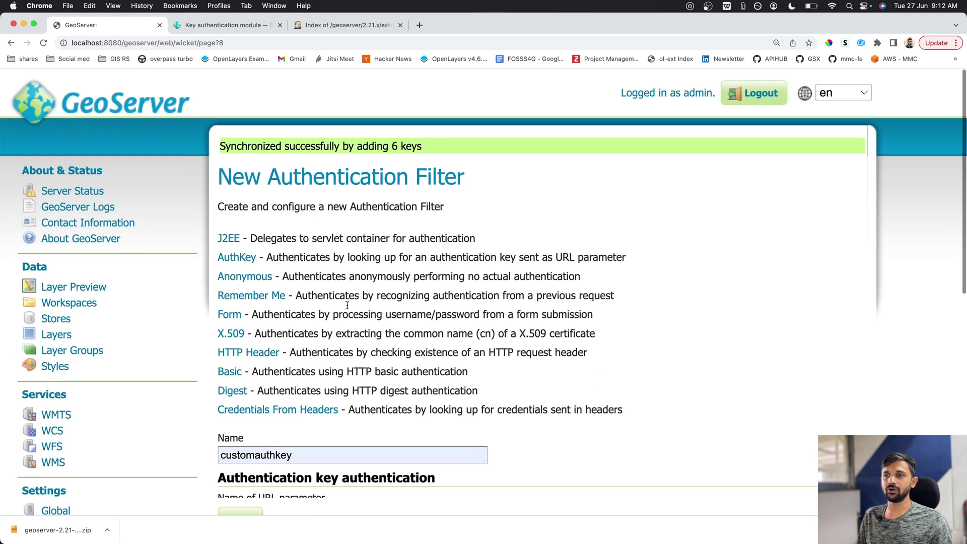
Note the 6 keys added and save the customauthkey filter.
{"action": "scroll", "coordinate": [316, 327], "scroll_direction": "down", "scroll_amount": 8}
{"action": "scroll", "coordinate": [291, 308], "scroll_direction": "up", "scroll_amount": 7}
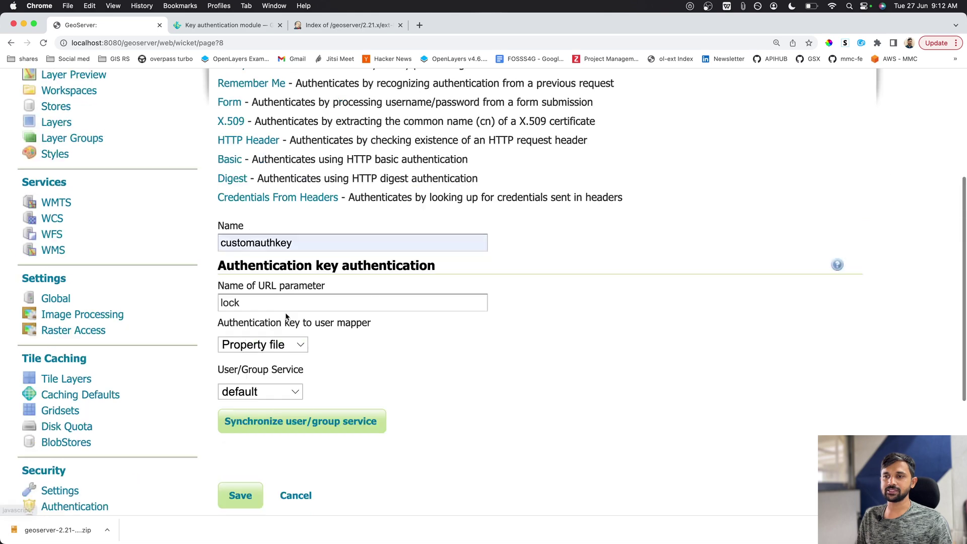
{"action": "left_click_drag", "start_coordinate": [357, 147], "coordinate": [425, 148]}
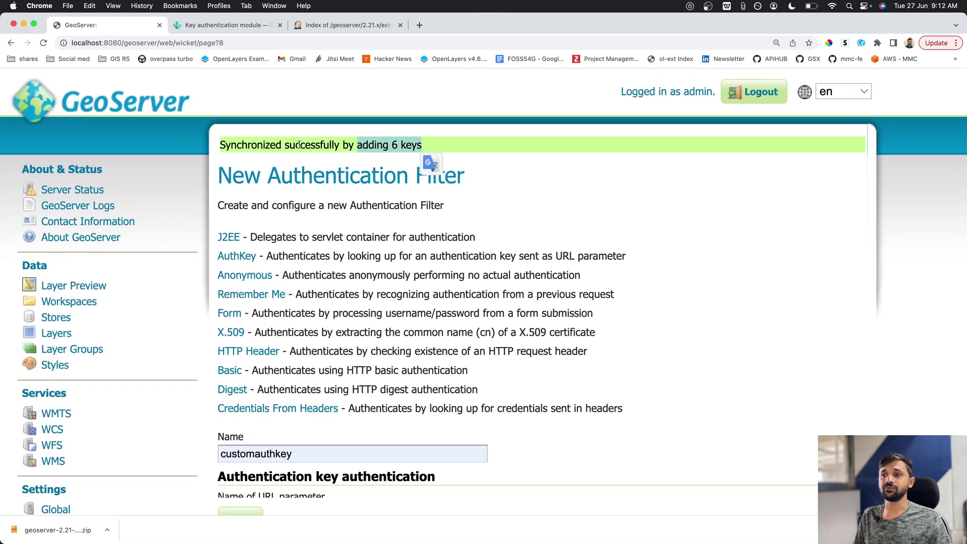
{"action": "scroll", "coordinate": [281, 344], "scroll_direction": "down", "scroll_amount": 8}
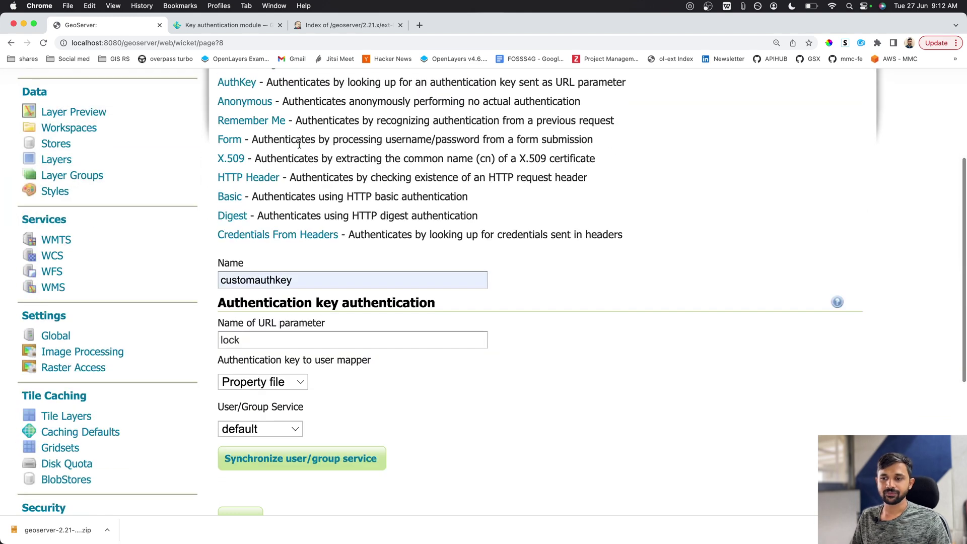
{"action": "left_click", "coordinate": [246, 287]}
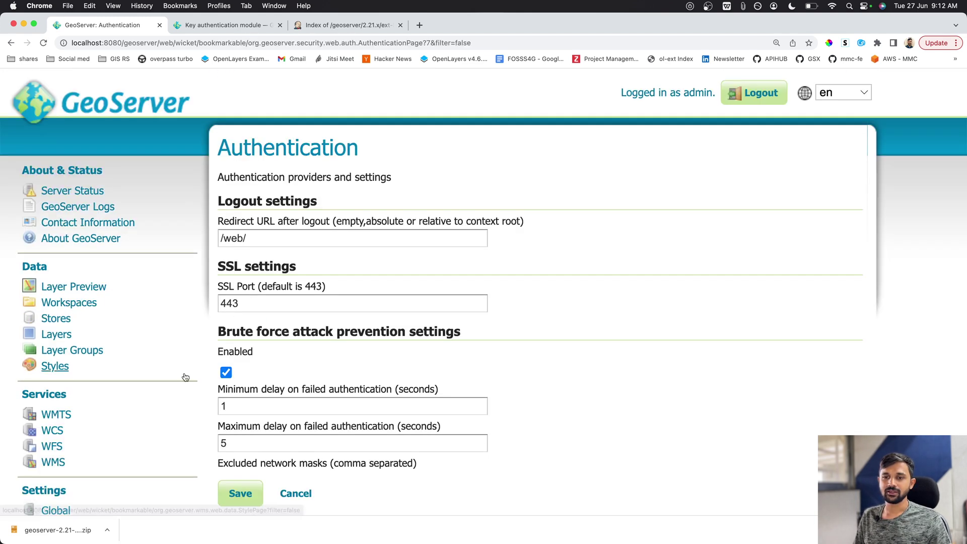
Go to Security > Users, Groups, Roles.
{"action": "scroll", "coordinate": [186, 376], "scroll_direction": "down", "scroll_amount": 3}
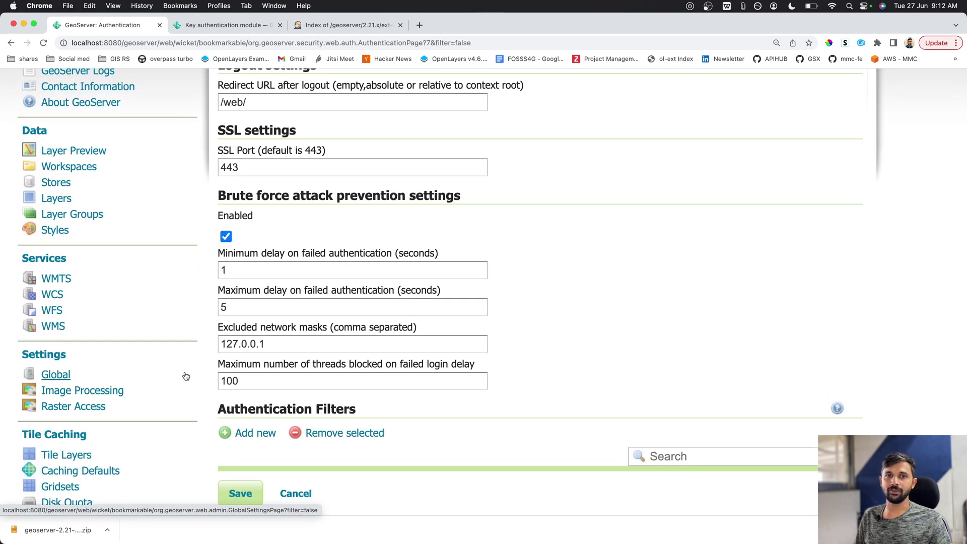
{"action": "scroll", "coordinate": [185, 376], "scroll_direction": "down", "scroll_amount": 6}
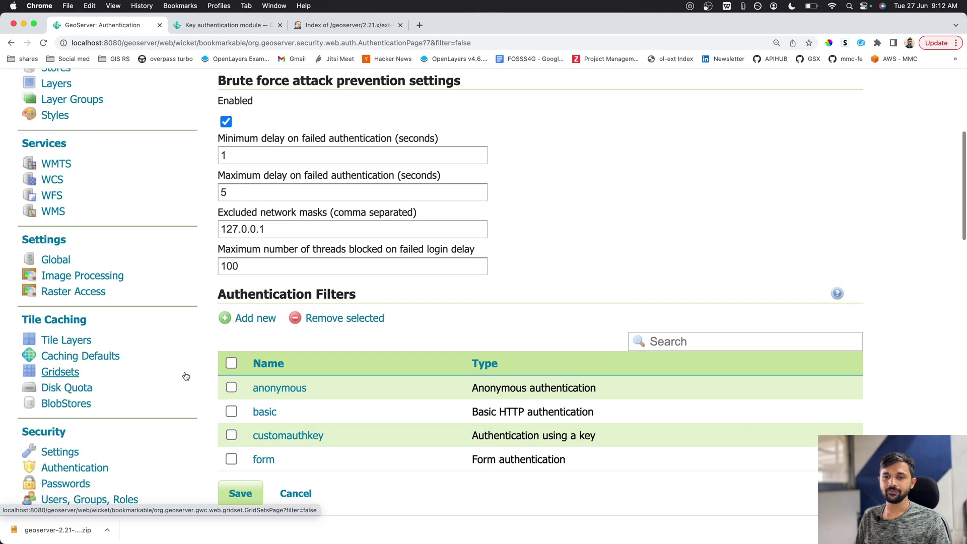
{"action": "left_click", "coordinate": [99, 330]}
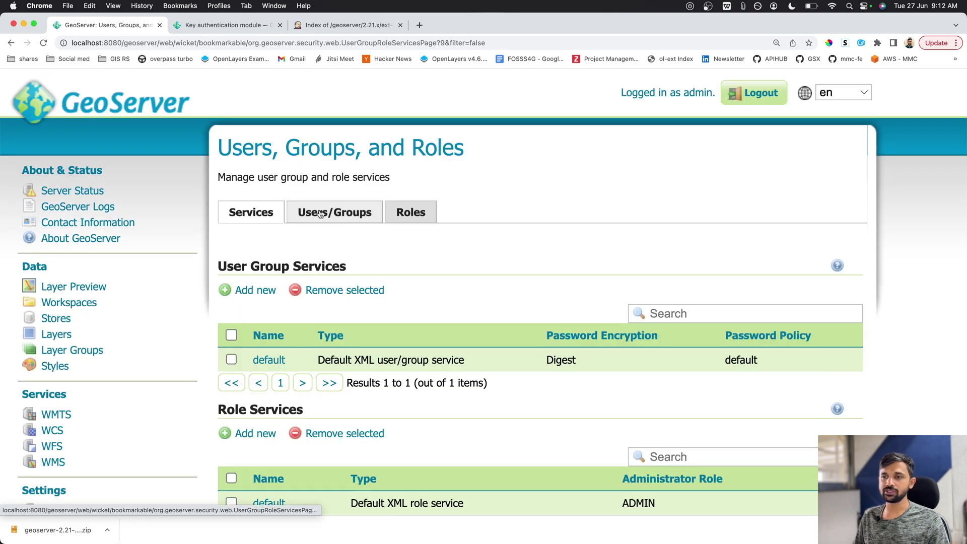
Remove all five non-admin users from the default service's Users/Groups list.
{"action": "left_click", "coordinate": [320, 214]}
{"action": "scroll", "coordinate": [352, 286], "scroll_direction": "down", "scroll_amount": 4}
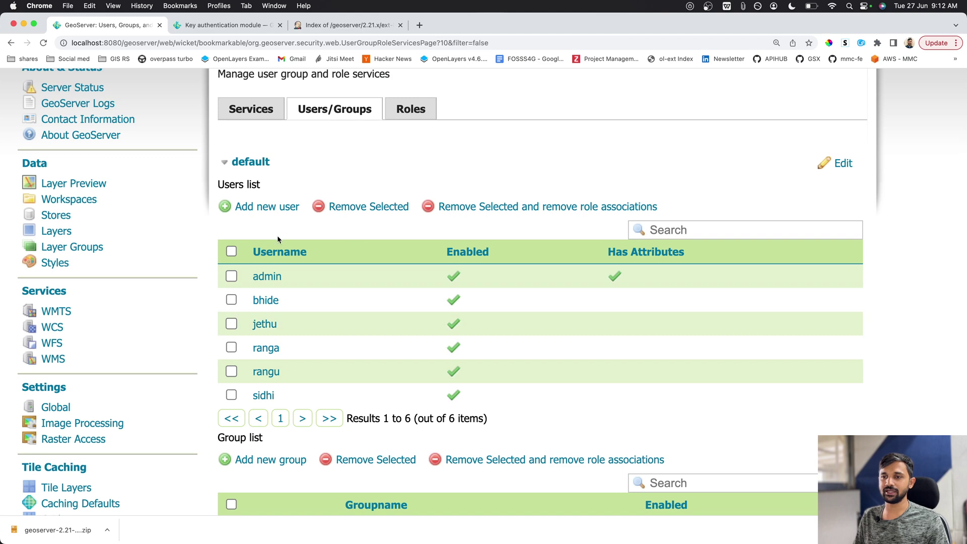
{"action": "left_click", "coordinate": [231, 250]}
{"action": "left_click", "coordinate": [231, 276]}
{"action": "left_click", "coordinate": [368, 206]}
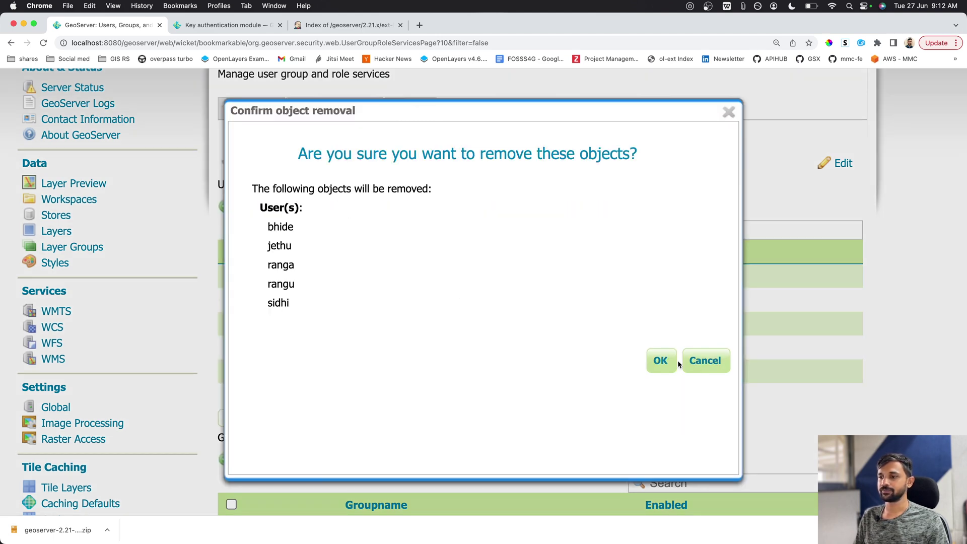
{"action": "left_click", "coordinate": [660, 360]}
Return to the Services overview and open the Authentication settings.
{"action": "left_click", "coordinate": [230, 107]}
{"action": "scroll", "coordinate": [286, 237], "scroll_direction": "down", "scroll_amount": 7}
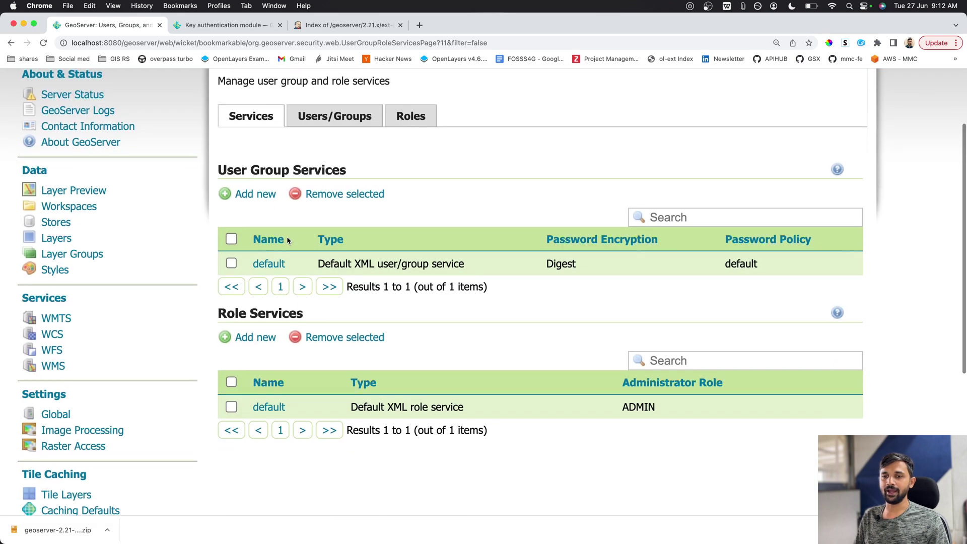
{"action": "left_click", "coordinate": [85, 373]}
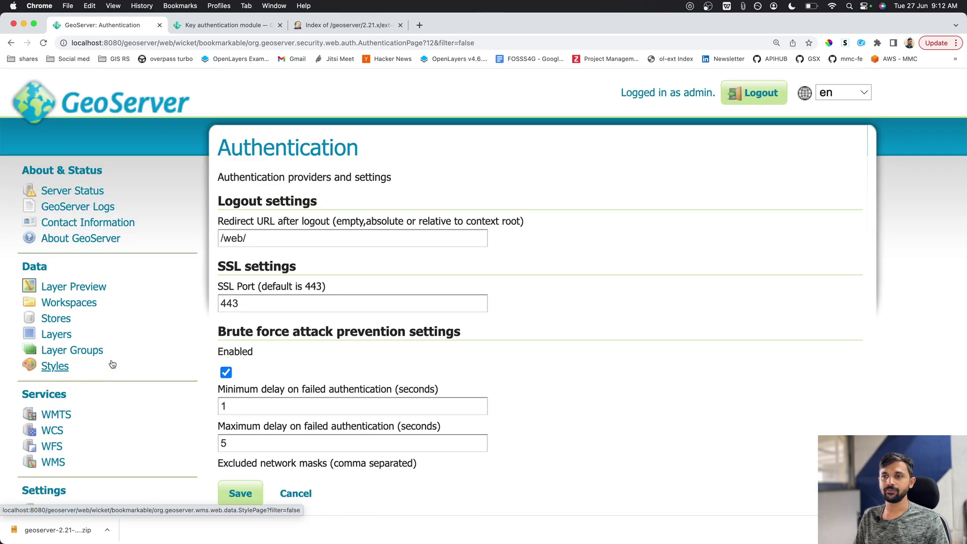
Resynchronize the customauthkey filter with the user/group service (0 keys added) and save it.
{"action": "scroll", "coordinate": [306, 313], "scroll_direction": "down", "scroll_amount": 8}
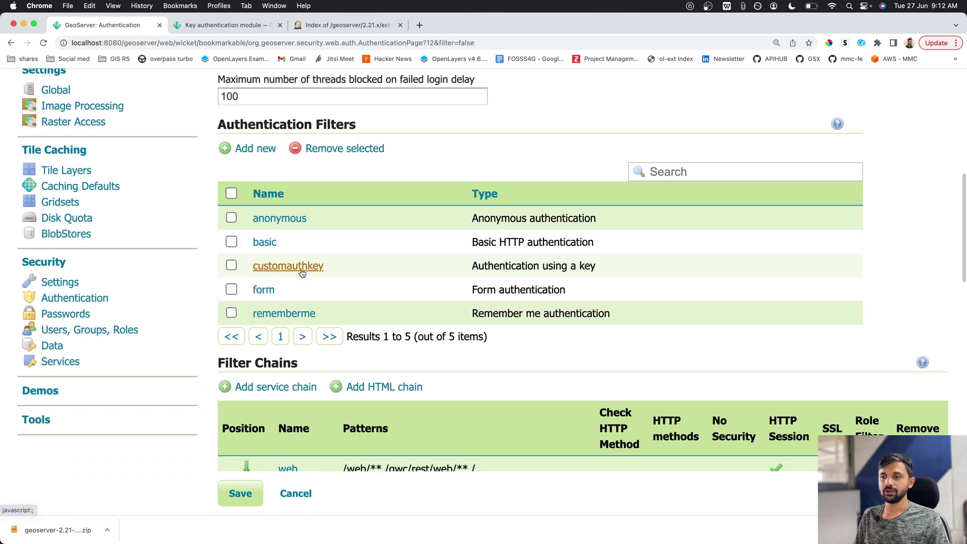
{"action": "left_click", "coordinate": [288, 265]}
{"action": "scroll", "coordinate": [297, 264], "scroll_direction": "down", "scroll_amount": 6}
{"action": "scroll", "coordinate": [298, 260], "scroll_direction": "up", "scroll_amount": 2}
{"action": "left_click", "coordinate": [301, 236]}
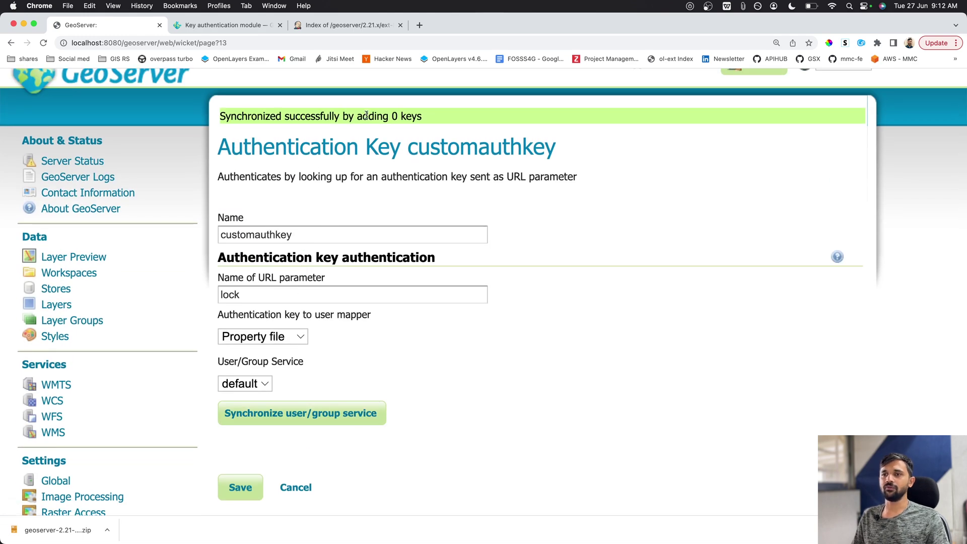
{"action": "left_click_drag", "start_coordinate": [366, 116], "coordinate": [428, 116]}
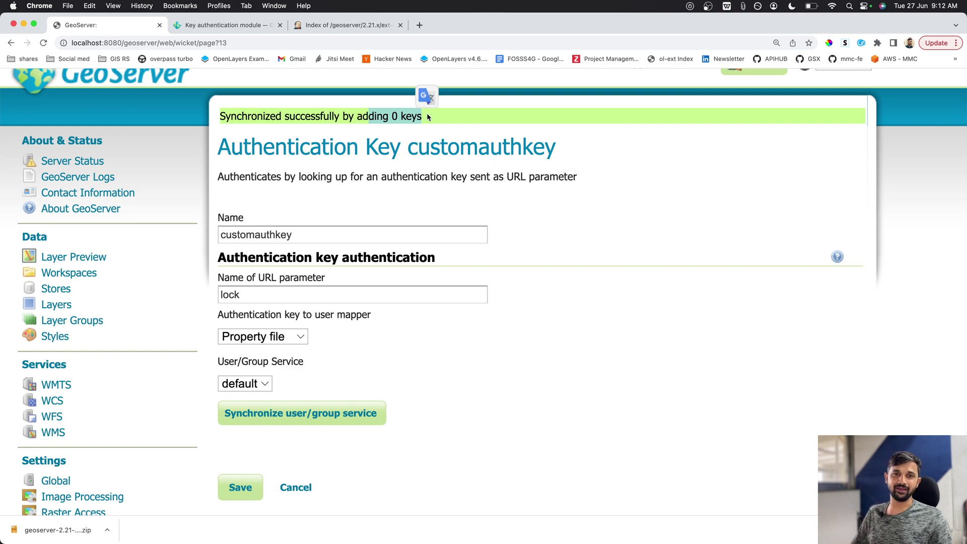
{"action": "scroll", "coordinate": [237, 382], "scroll_direction": "down", "scroll_amount": 5}
{"action": "left_click", "coordinate": [237, 374]}
Open the web filter chain's settings.
{"action": "scroll", "coordinate": [237, 378], "scroll_direction": "down", "scroll_amount": 10}
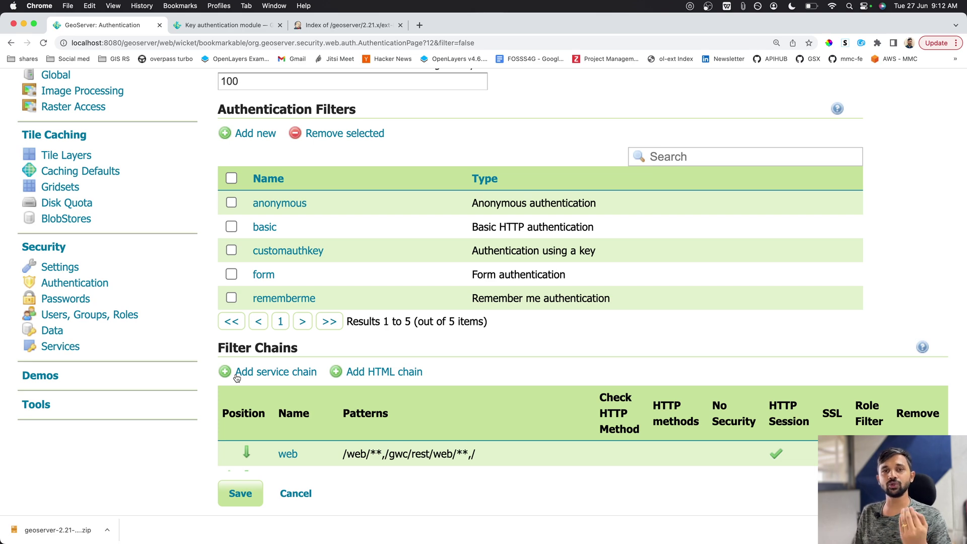
{"action": "scroll", "coordinate": [237, 378], "scroll_direction": "down", "scroll_amount": 4}
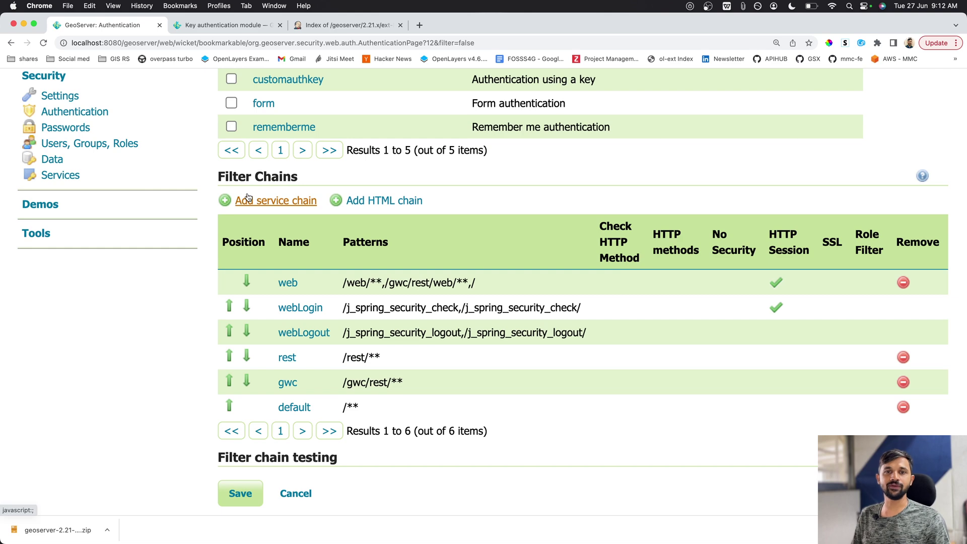
{"action": "left_click", "coordinate": [288, 283]}
Add customauthkey to the web chain, positioned just under rememberme.
{"action": "scroll", "coordinate": [291, 286], "scroll_direction": "down", "scroll_amount": 10}
{"action": "scroll", "coordinate": [291, 290], "scroll_direction": "down", "scroll_amount": 2}
{"action": "left_click", "coordinate": [284, 302]}
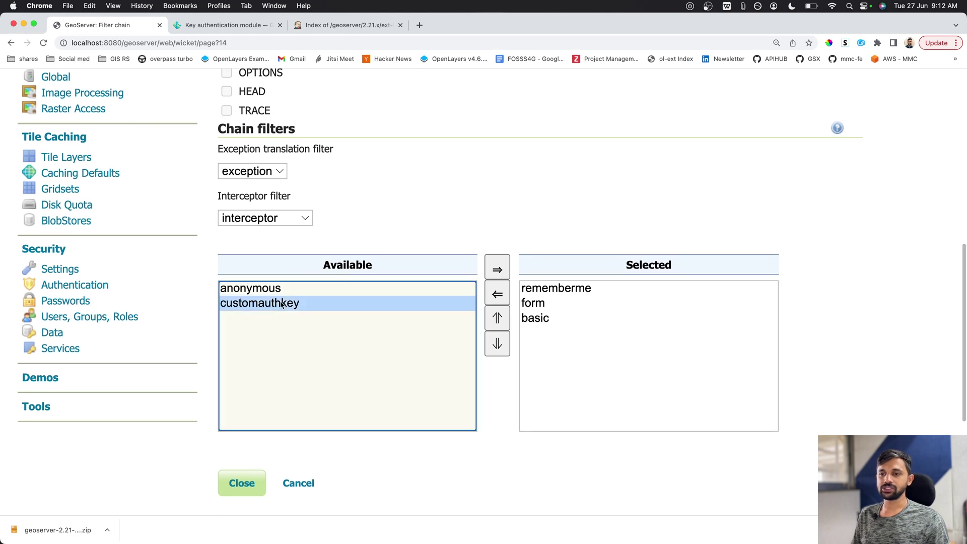
{"action": "left_click", "coordinate": [496, 269]}
{"action": "left_click", "coordinate": [498, 317]}
{"action": "left_click", "coordinate": [497, 317]}
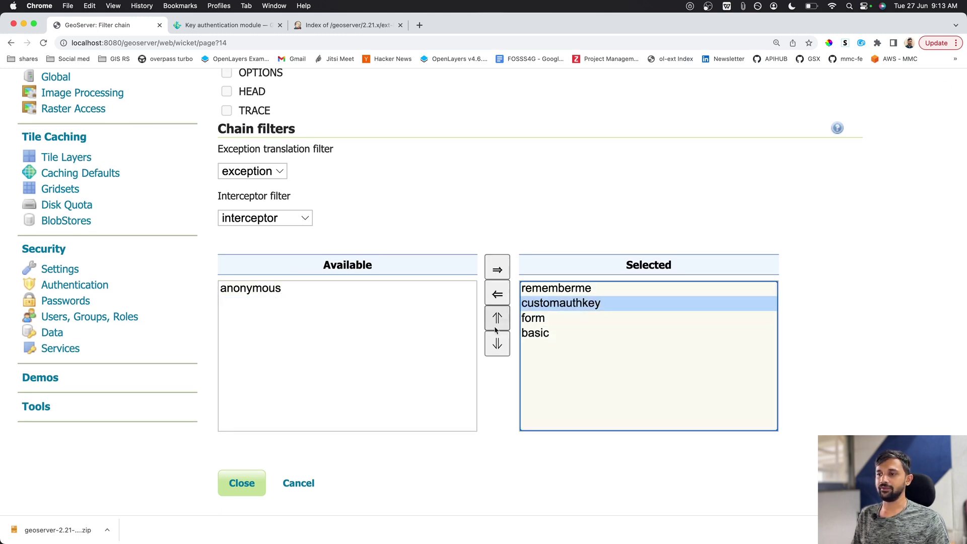
{"action": "left_click", "coordinate": [242, 482]}
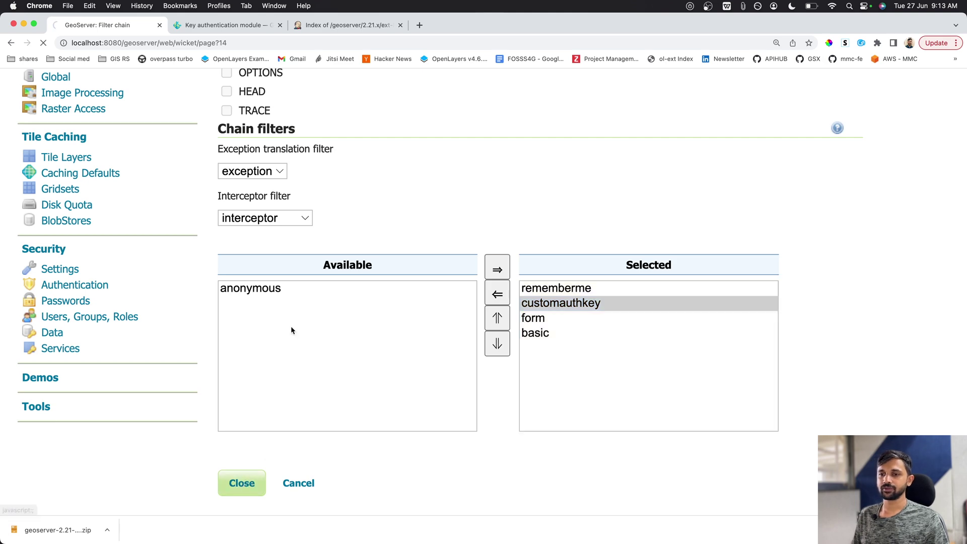
Add customauthkey to the rest filter chain, placed above basic.
{"action": "scroll", "coordinate": [302, 282], "scroll_direction": "down", "scroll_amount": 15}
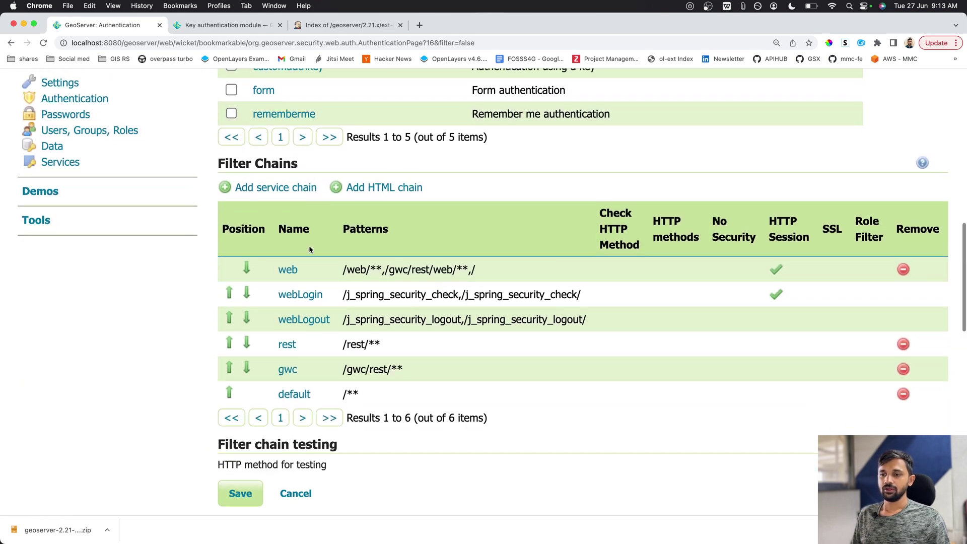
{"action": "scroll", "coordinate": [302, 282], "scroll_direction": "down", "scroll_amount": 2}
{"action": "left_click", "coordinate": [288, 315]}
{"action": "scroll", "coordinate": [333, 340], "scroll_direction": "down", "scroll_amount": 10}
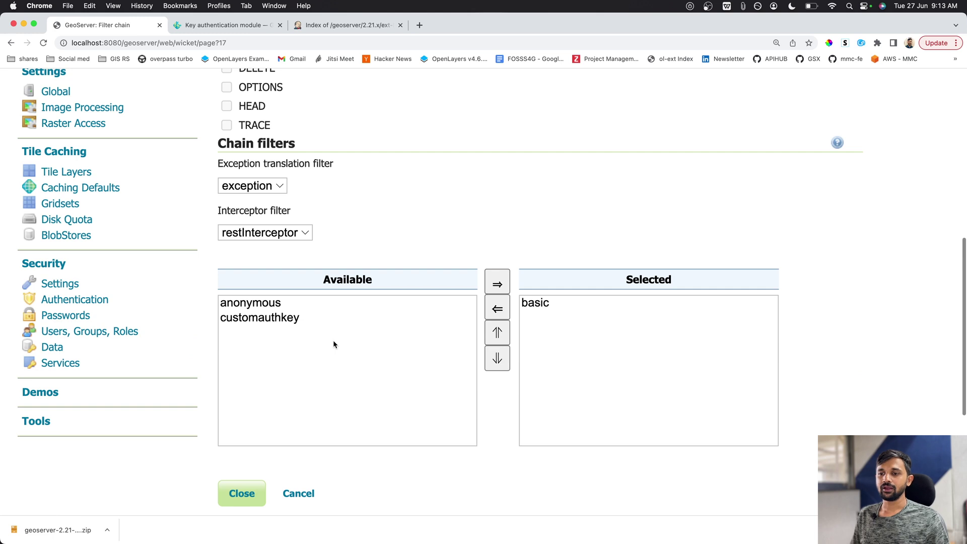
{"action": "left_click", "coordinate": [292, 317]}
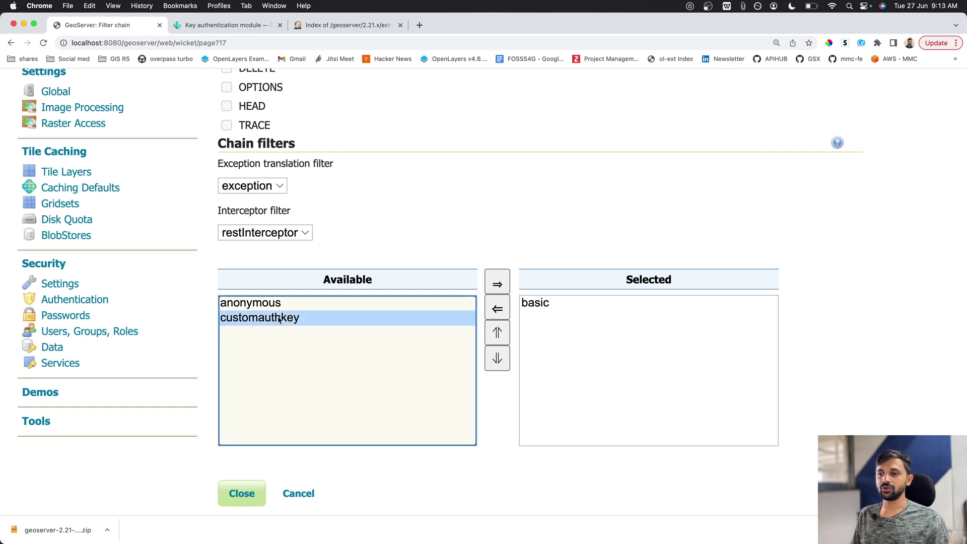
{"action": "left_click", "coordinate": [496, 285]}
{"action": "left_click", "coordinate": [497, 332]}
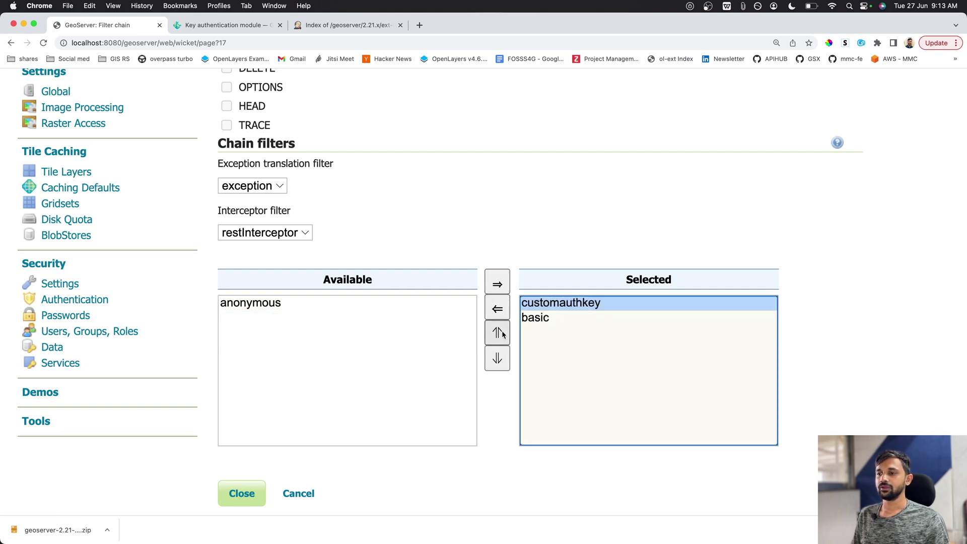
{"action": "left_click", "coordinate": [539, 322]}
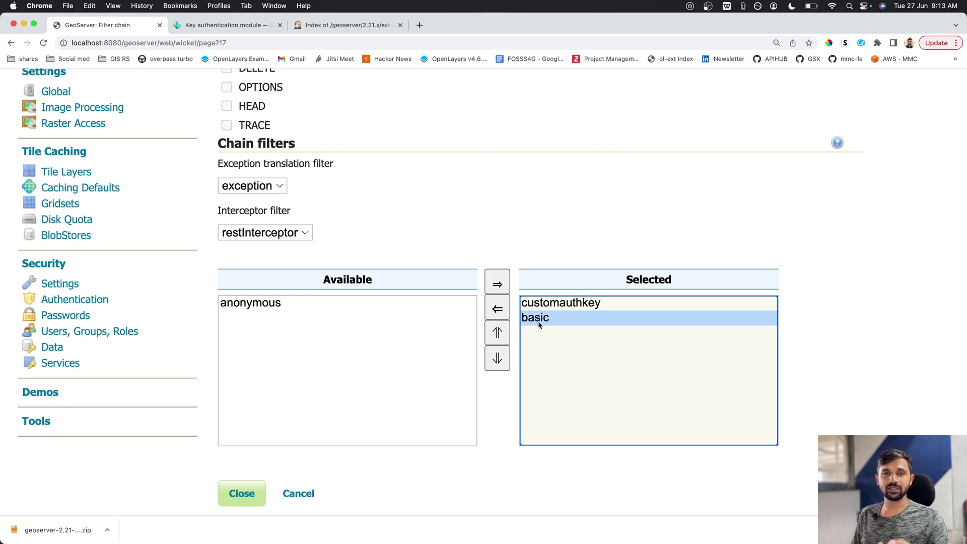
{"action": "left_click", "coordinate": [242, 493]}
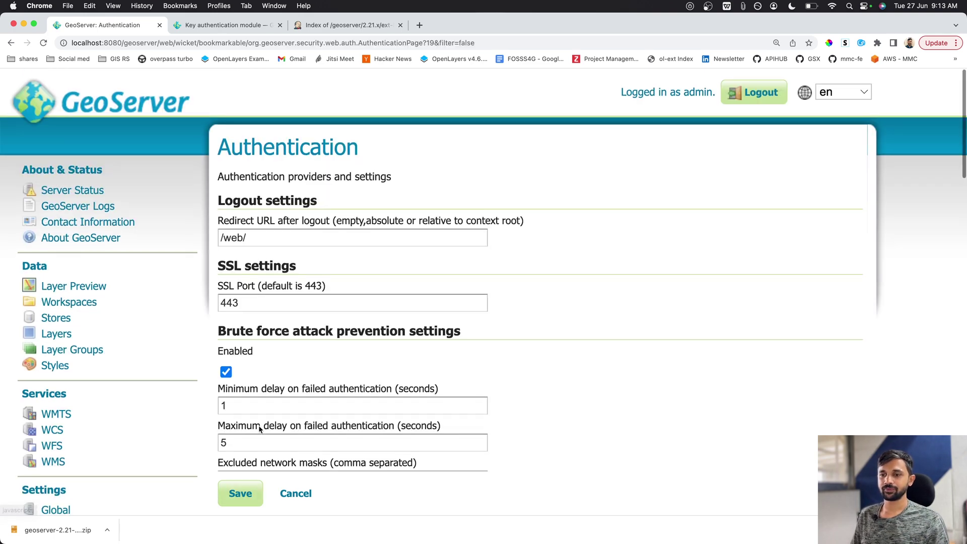
Add customauthkey to the gwc filter chain.
{"action": "scroll", "coordinate": [258, 426], "scroll_direction": "down", "scroll_amount": 10}
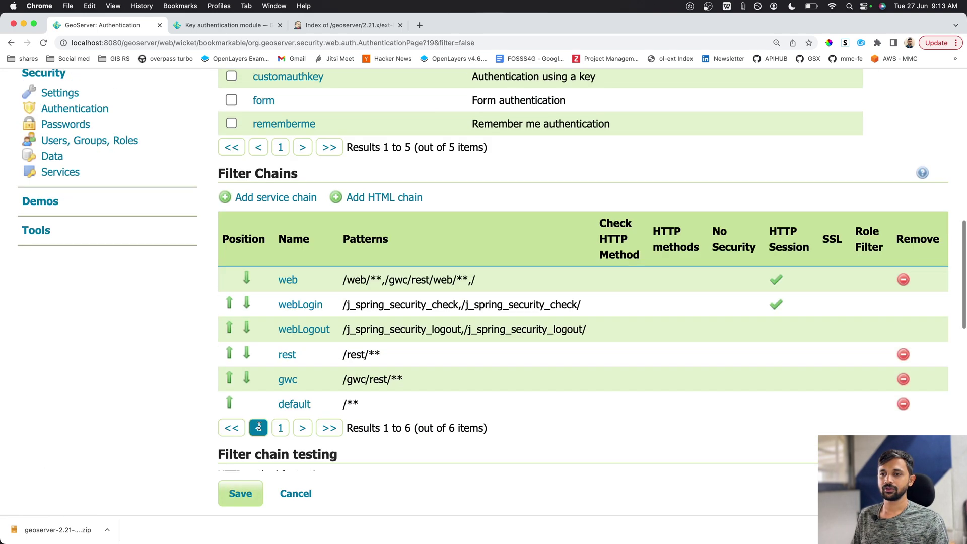
{"action": "left_click", "coordinate": [287, 385]}
{"action": "scroll", "coordinate": [287, 384], "scroll_direction": "down", "scroll_amount": 10}
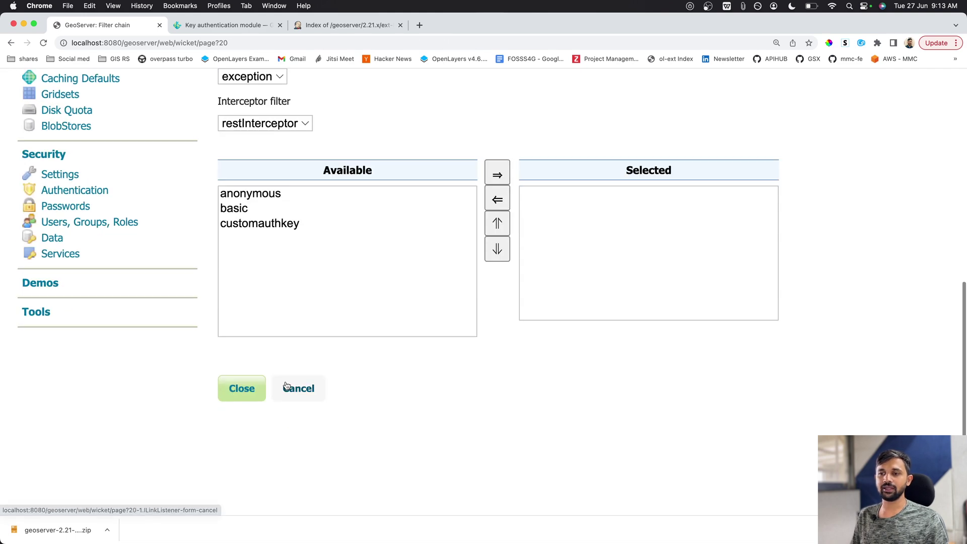
{"action": "left_click", "coordinate": [282, 223]}
{"action": "left_click", "coordinate": [495, 173]}
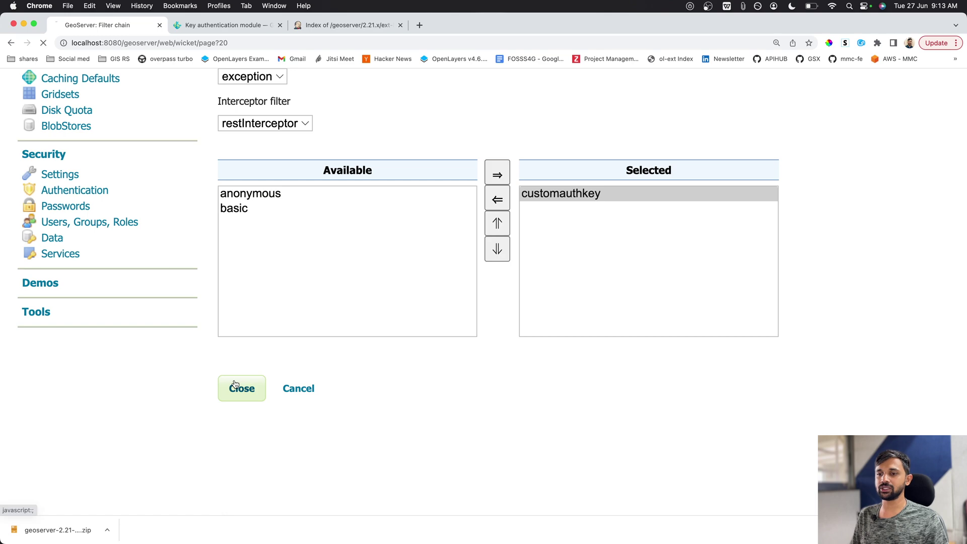
{"action": "left_click", "coordinate": [239, 388]}
Add customauthkey to the default filter chain.
{"action": "scroll", "coordinate": [327, 360], "scroll_direction": "down", "scroll_amount": 15}
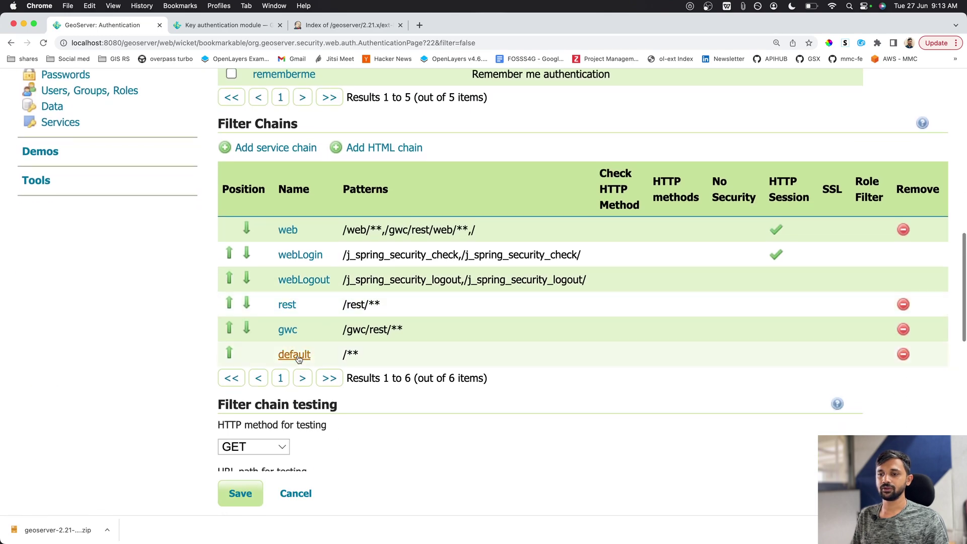
{"action": "left_click", "coordinate": [298, 354]}
{"action": "scroll", "coordinate": [324, 362], "scroll_direction": "down", "scroll_amount": 10}
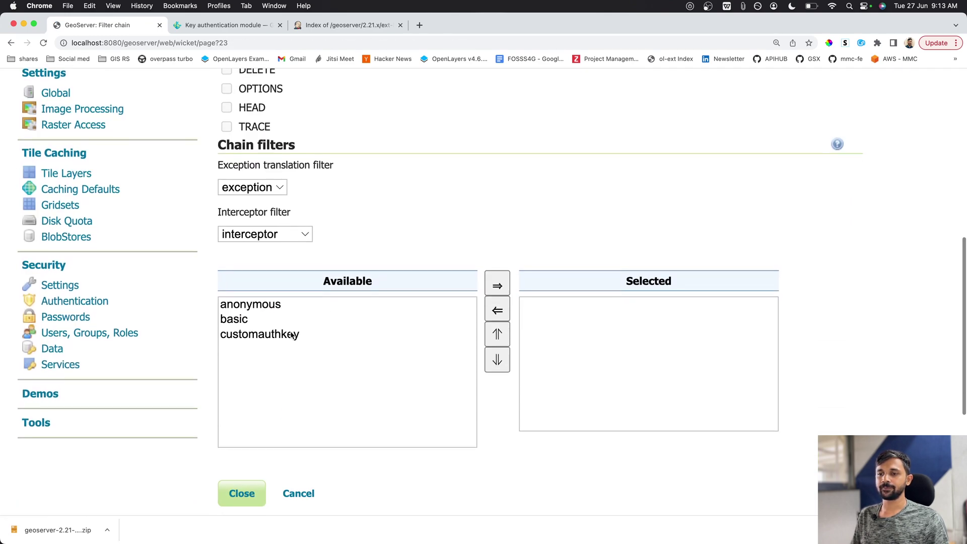
{"action": "left_click", "coordinate": [259, 334]}
{"action": "left_click", "coordinate": [498, 287]}
{"action": "left_click", "coordinate": [247, 493]}
Save the authentication settings.
{"action": "scroll", "coordinate": [373, 369], "scroll_direction": "down", "scroll_amount": 10}
{"action": "left_click", "coordinate": [237, 492]}
{"action": "scroll", "coordinate": [283, 434], "scroll_direction": "down", "scroll_amount": 1}
{"action": "key", "text": "super+Tab"}
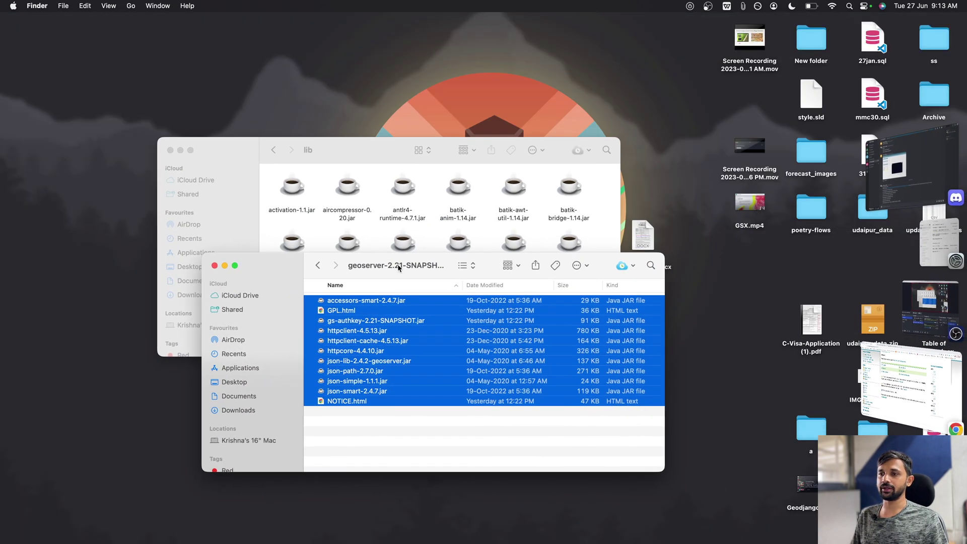
Close the extra Finder window and return to the geoserver root folder.
{"action": "left_click", "coordinate": [214, 265]}
{"action": "left_click", "coordinate": [272, 151]}
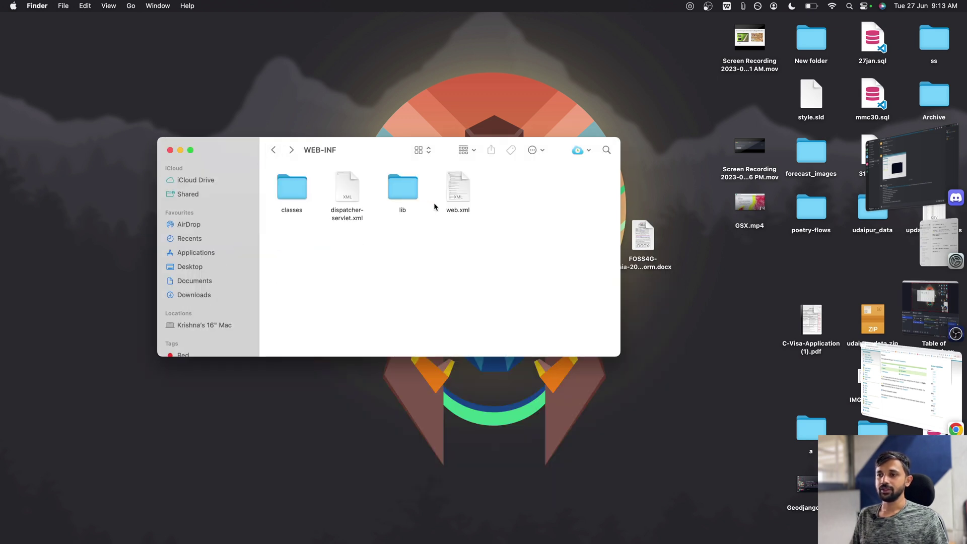
{"action": "left_click", "coordinate": [273, 150]}
{"action": "left_click", "coordinate": [273, 150]}
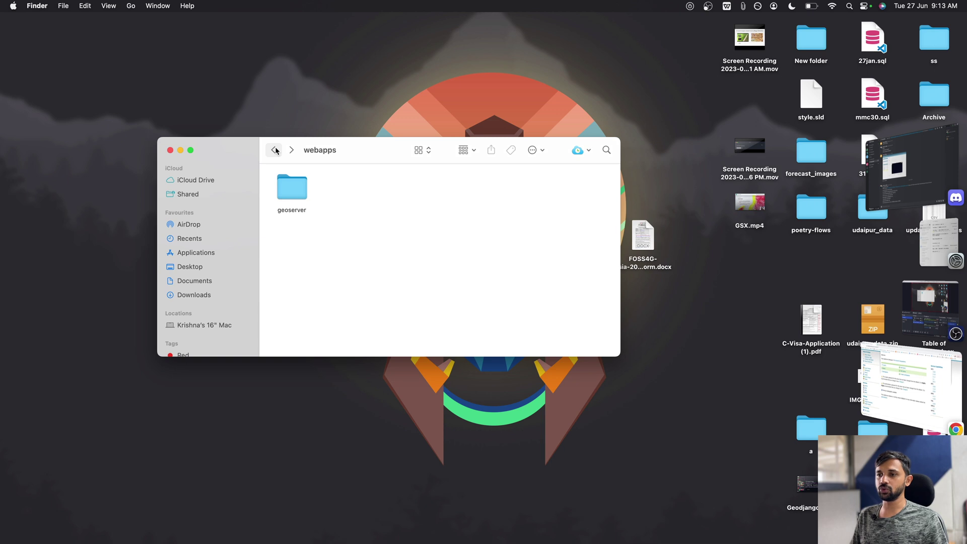
{"action": "left_click", "coordinate": [273, 150]}
Open data_dir/security/usergroup/default/authkeys.properties in Visual Studio Code.
{"action": "double_click", "coordinate": [347, 189]}
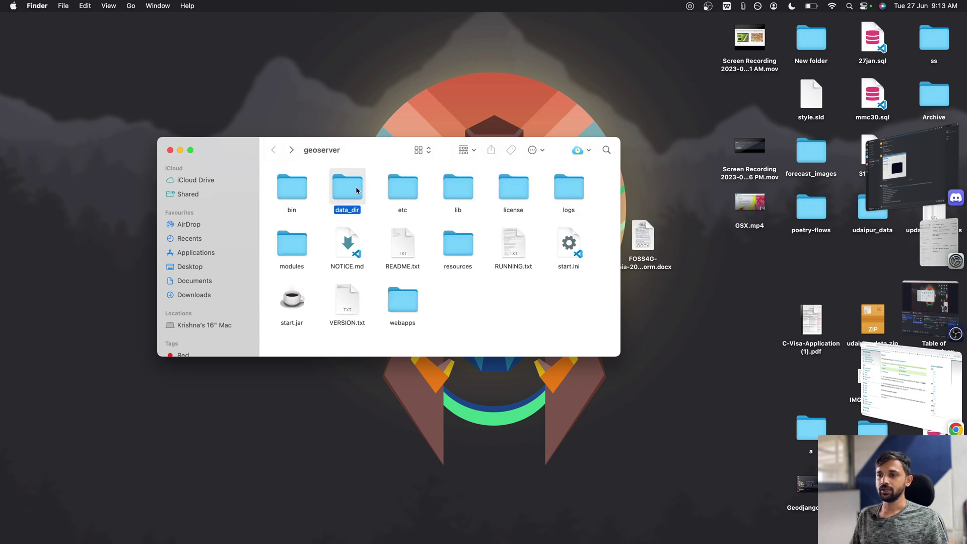
{"action": "double_click", "coordinate": [507, 301]}
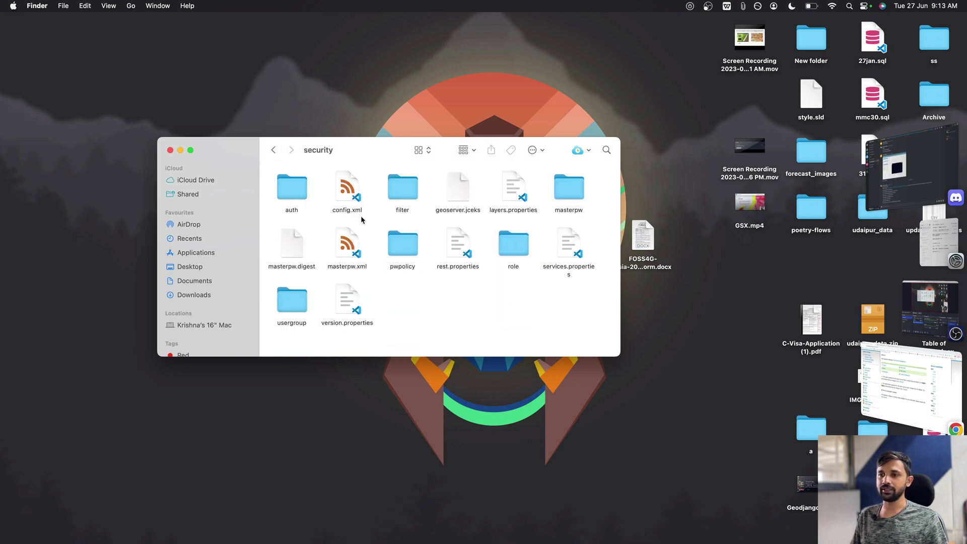
{"action": "double_click", "coordinate": [302, 311]}
{"action": "double_click", "coordinate": [285, 190]}
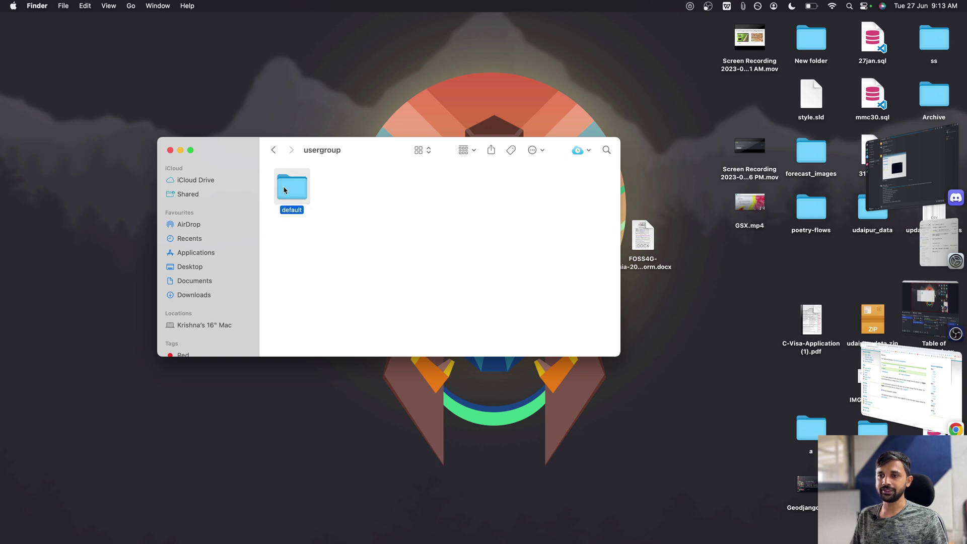
{"action": "left_click", "coordinate": [285, 190]}
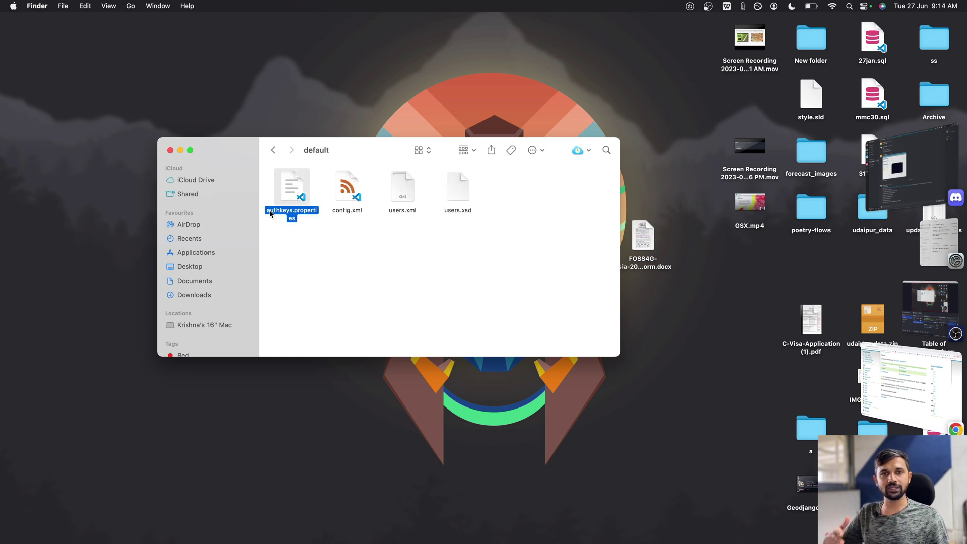
{"action": "double_click", "coordinate": [289, 193]}
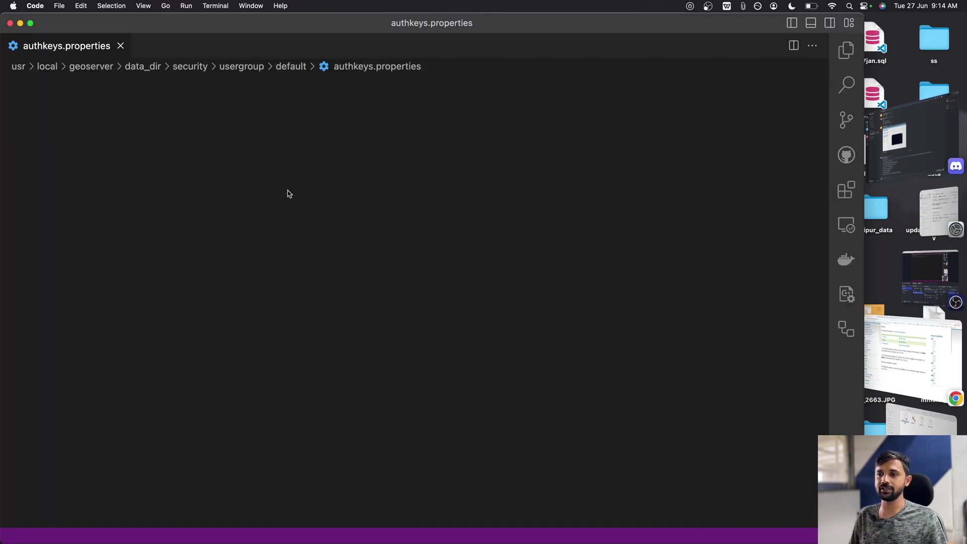
Select and copy the admin user's auth key on line 3 of authkeys.properties.
{"action": "left_click_drag", "start_coordinate": [268, 106], "coordinate": [259, 107]}
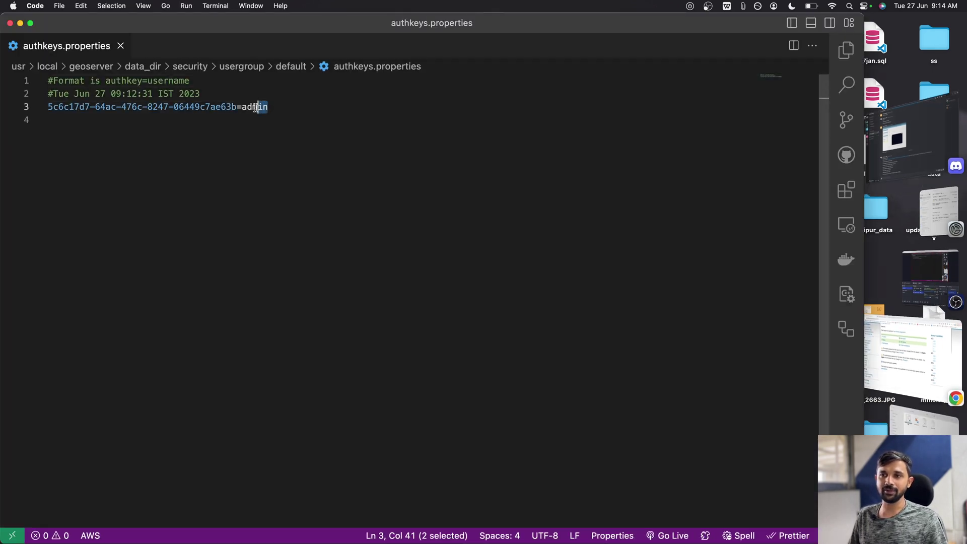
{"action": "left_click_drag", "start_coordinate": [136, 103], "coordinate": [74, 105]}
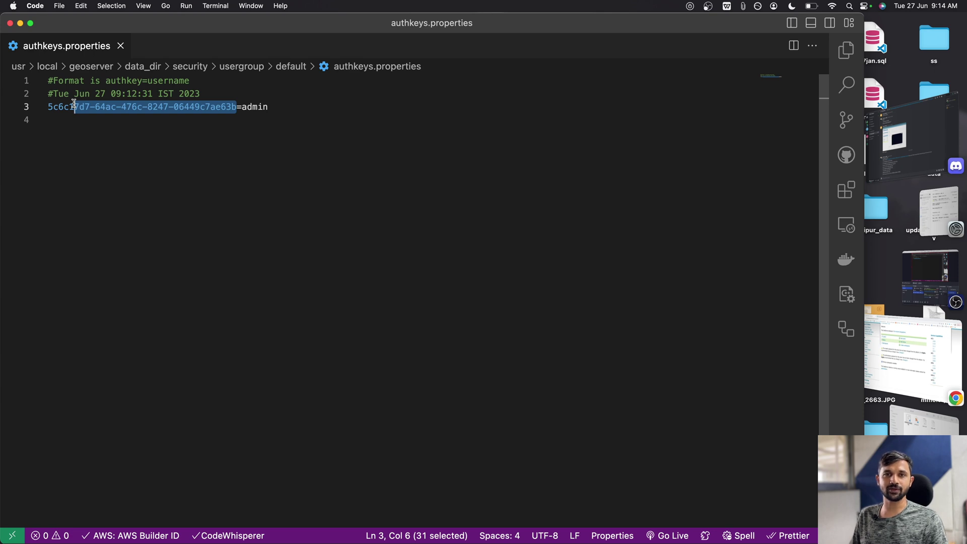
{"action": "left_click", "coordinate": [238, 119]}
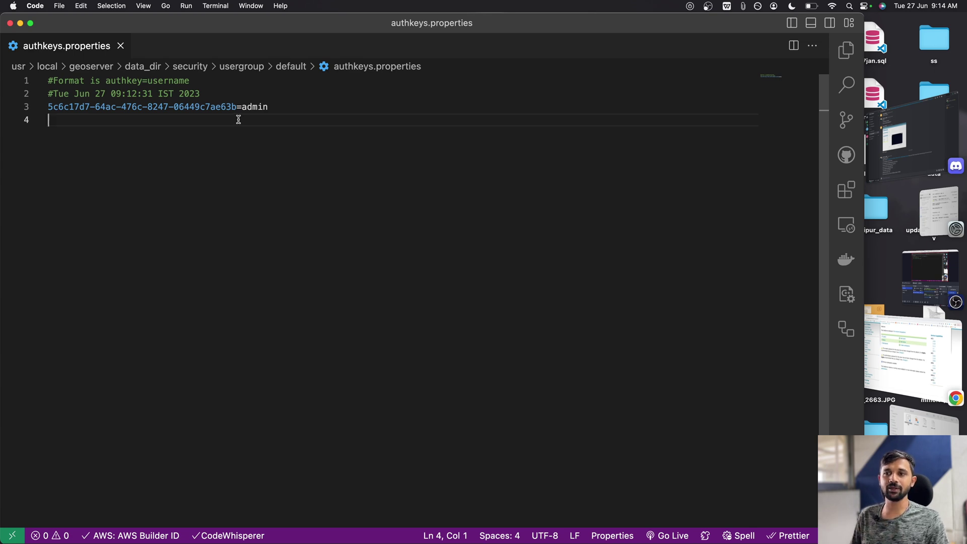
{"action": "left_click_drag", "start_coordinate": [236, 107], "coordinate": [23, 108]}
{"action": "key", "text": "super+c"}
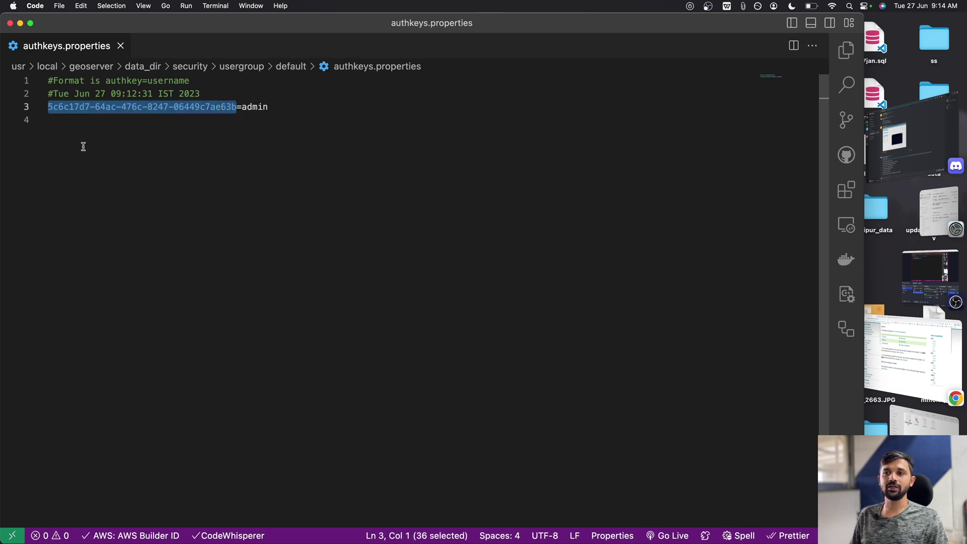
{"action": "key", "text": "super+Tab"}
{"action": "key", "text": "super+Tab"}
{"action": "key", "text": "super+Tab"}
{"action": "key", "text": "super+Tab"}
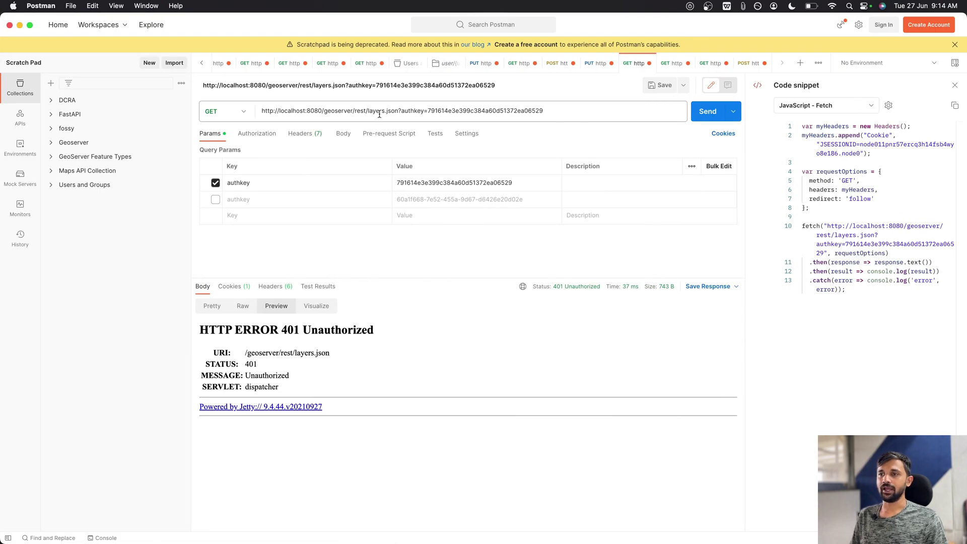
Remove the authkey parameter from the layers URL and resend the request.
{"action": "left_click_drag", "start_coordinate": [395, 110], "coordinate": [564, 111]}
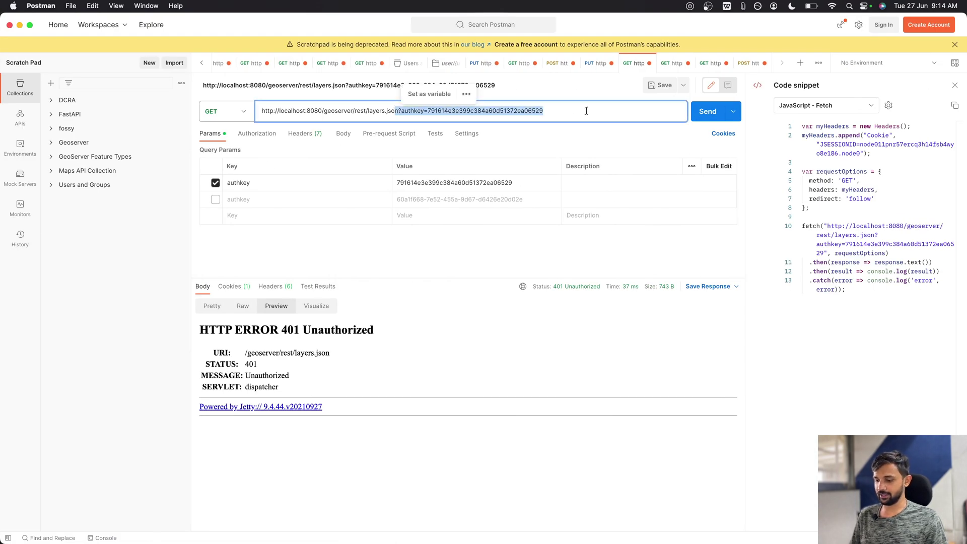
{"action": "key", "text": "BackSpace"}
{"action": "key", "text": "Return"}
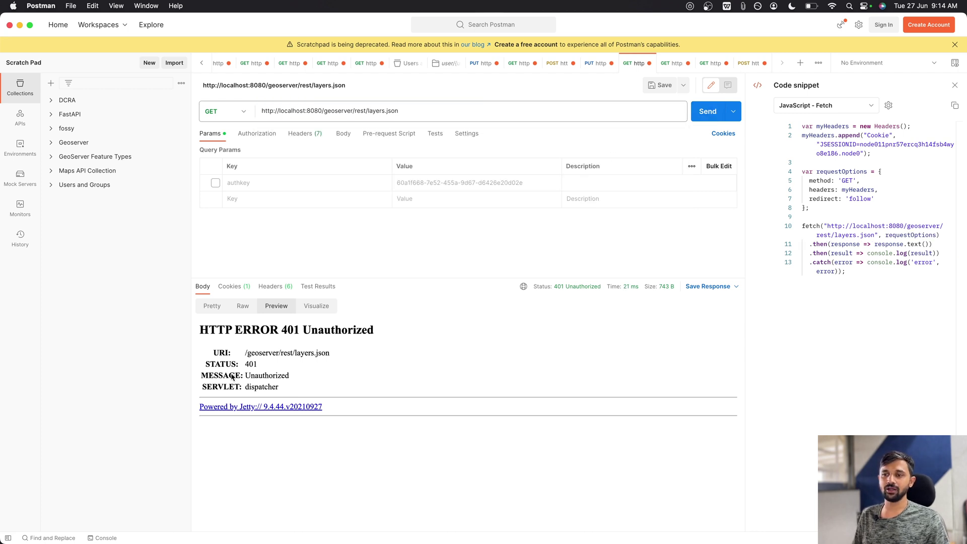
Add a 'lock' query parameter holding the admin key, send, and view the Pretty JSON response.
{"action": "left_click", "coordinate": [244, 199]}
{"action": "type", "text": "lock"}
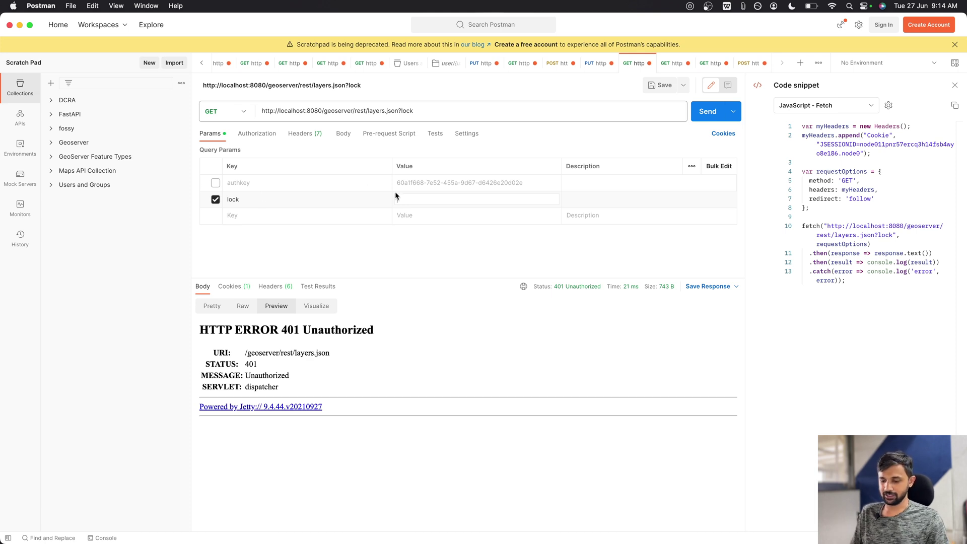
{"action": "key", "text": "super+v"}
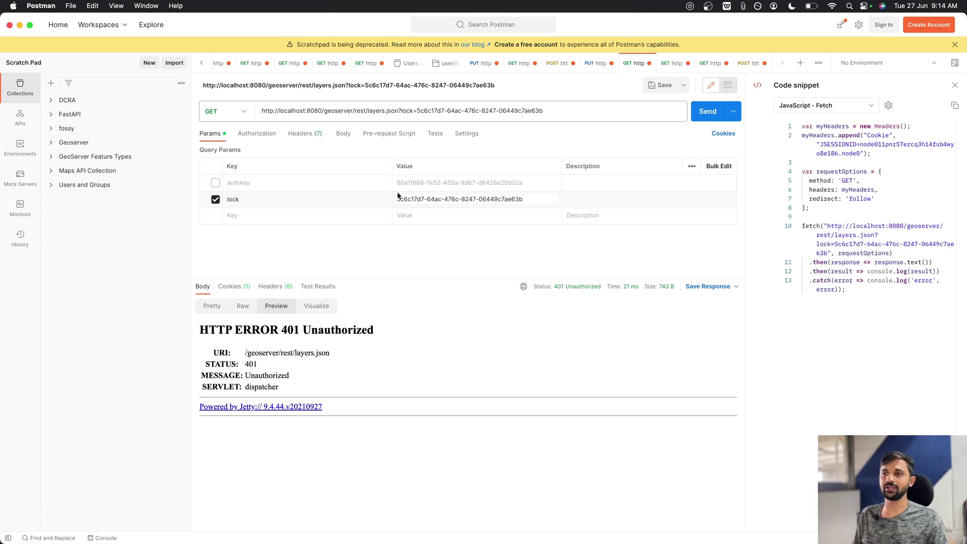
{"action": "left_click", "coordinate": [705, 112]}
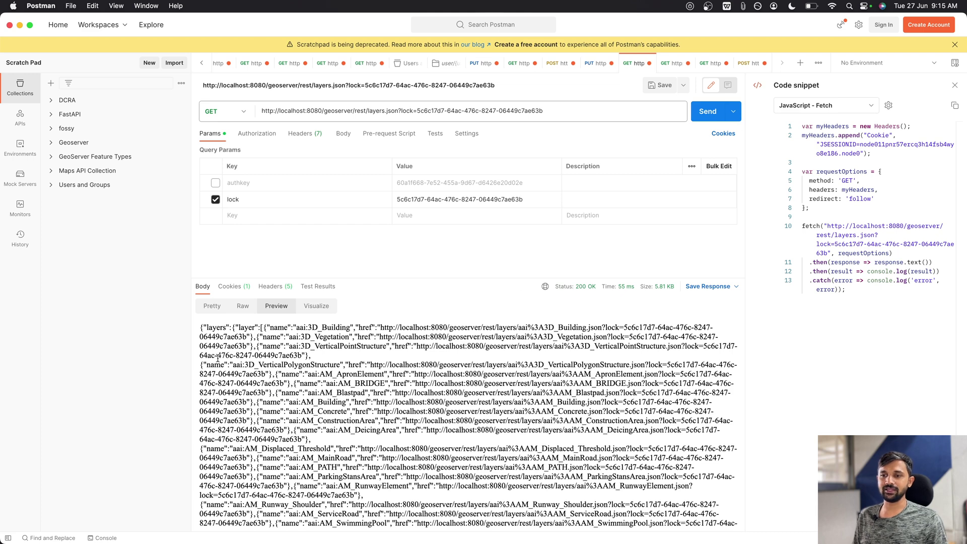
{"action": "left_click", "coordinate": [241, 309]}
{"action": "left_click", "coordinate": [215, 313]}
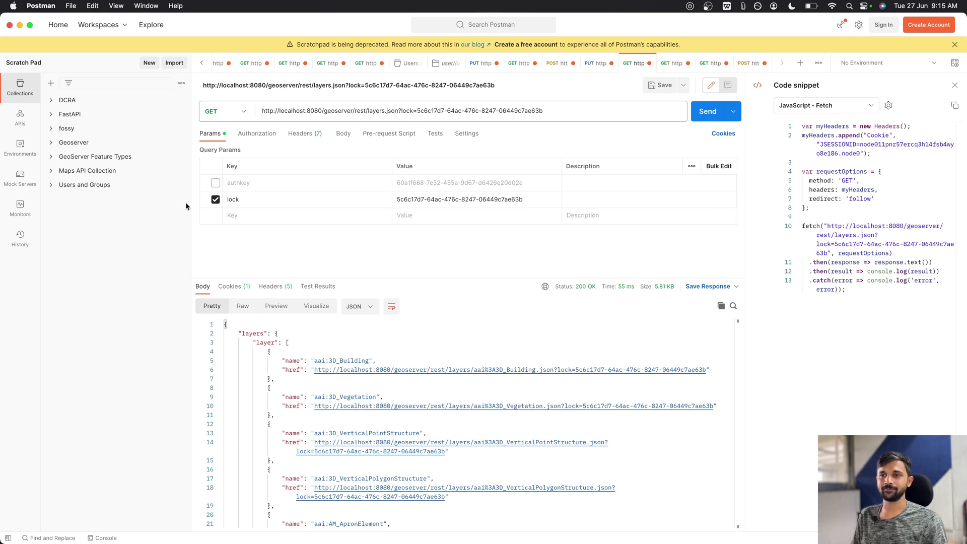
{"action": "left_click", "coordinate": [215, 199]}
Switch the request's authorization to Basic Auth and send it.
{"action": "left_click", "coordinate": [257, 134]}
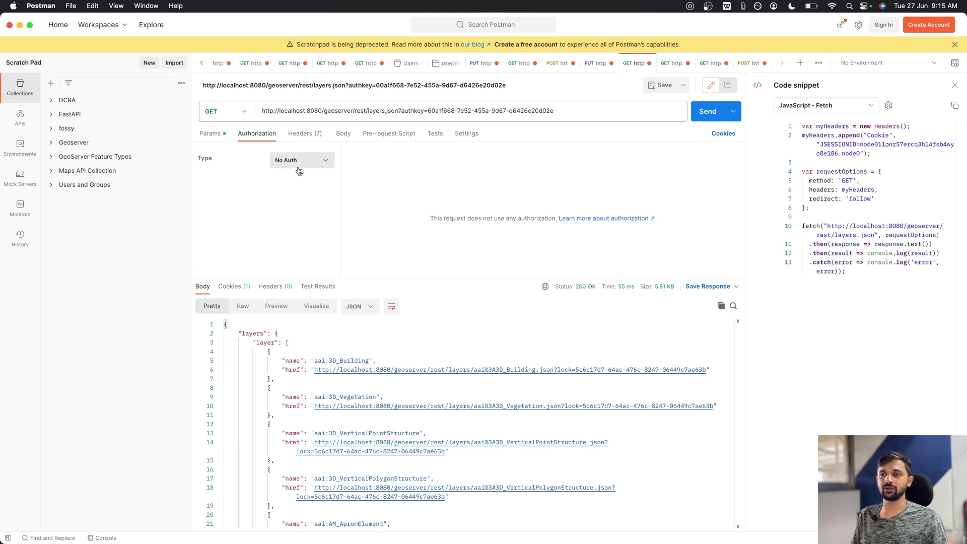
{"action": "left_click", "coordinate": [297, 161]}
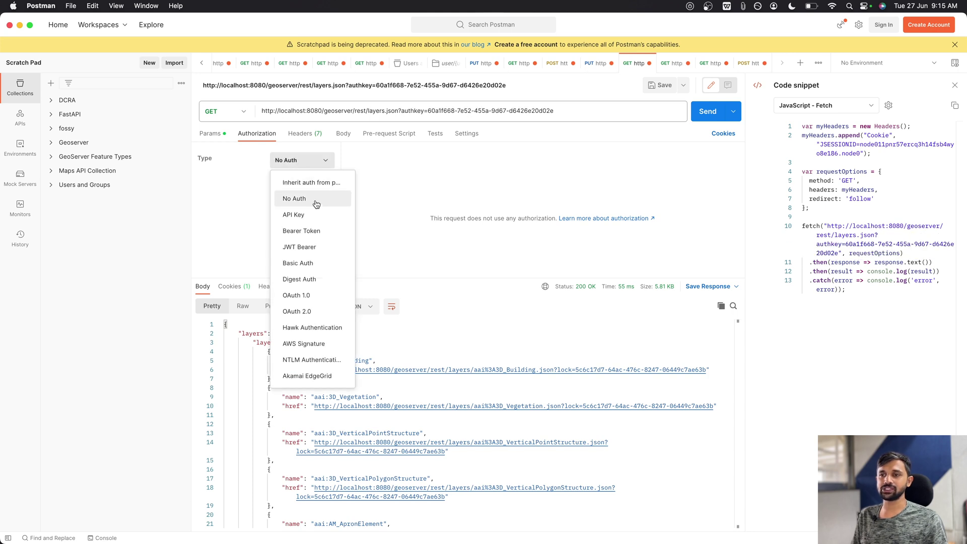
{"action": "left_click", "coordinate": [322, 262]}
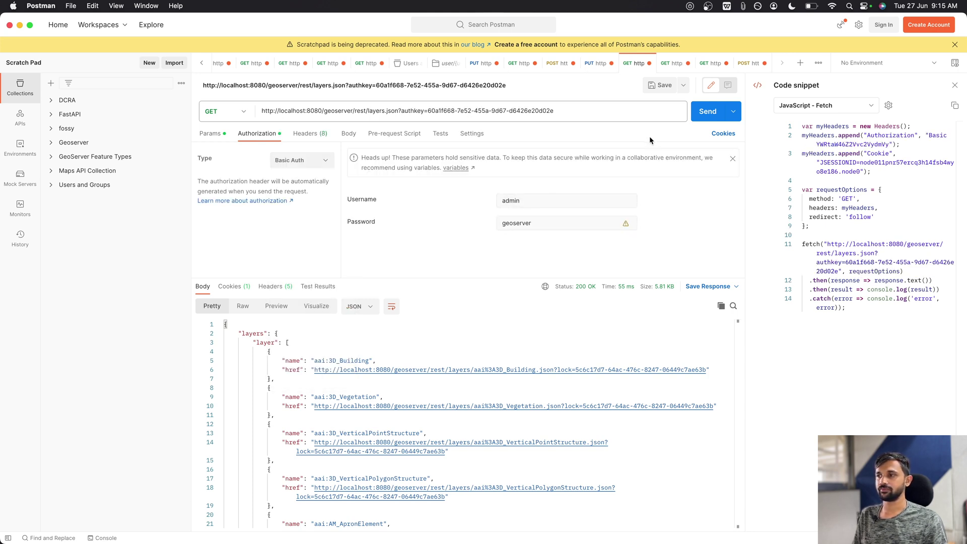
{"action": "left_click", "coordinate": [707, 116]}
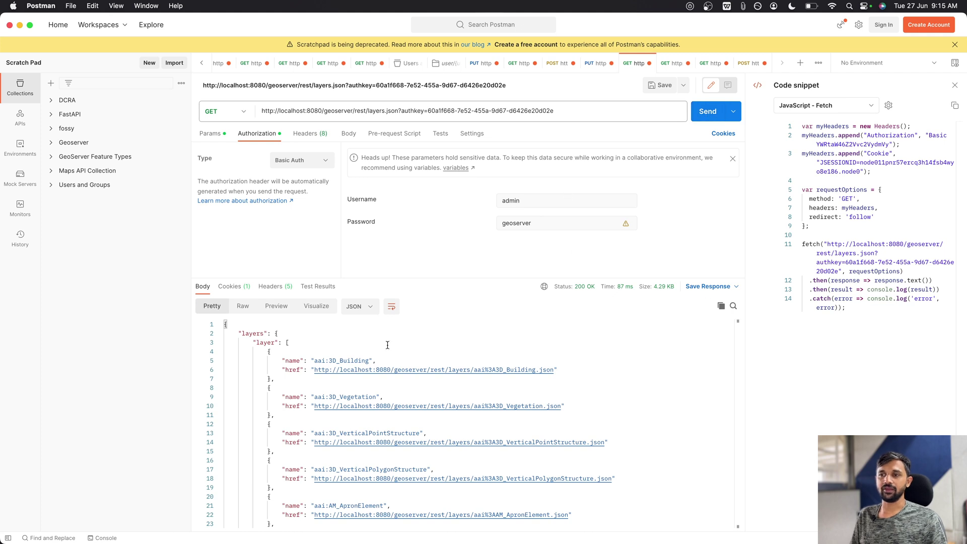
Enable lock, disable authkey, set authorization to No Auth, and resend the layers request.
{"action": "left_click", "coordinate": [209, 133]}
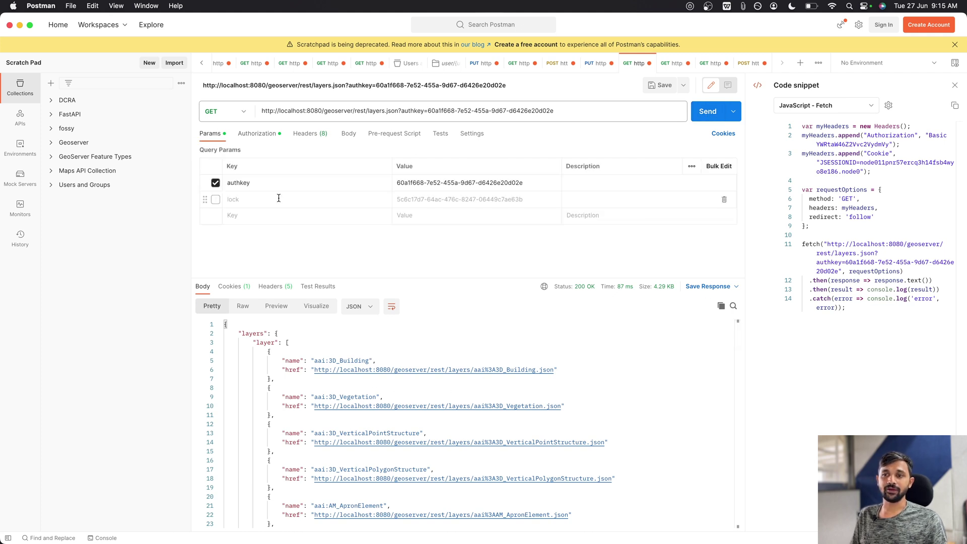
{"action": "left_click", "coordinate": [216, 200]}
{"action": "left_click", "coordinate": [216, 182]}
{"action": "left_click", "coordinate": [257, 134]}
{"action": "left_click", "coordinate": [295, 160]}
{"action": "left_click", "coordinate": [322, 192]}
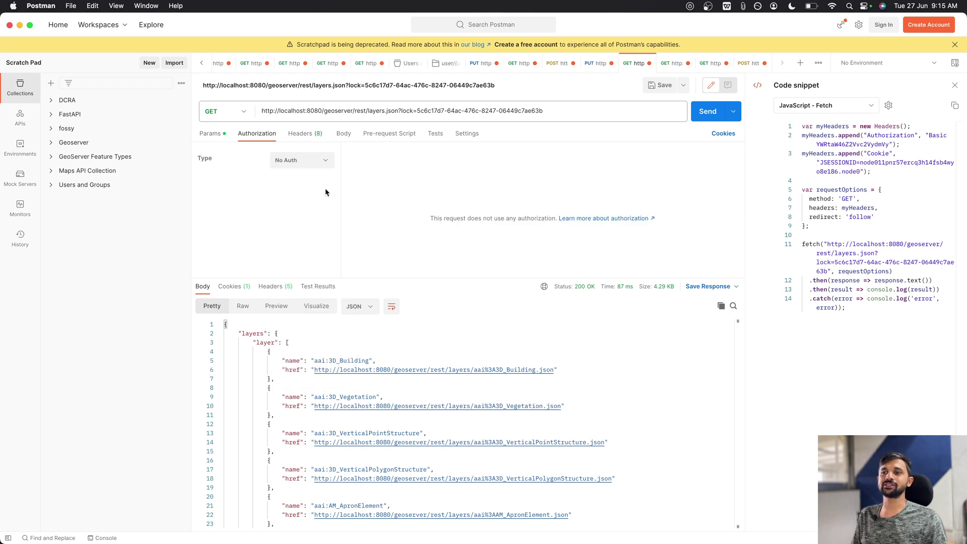
{"action": "left_click", "coordinate": [217, 134]}
{"action": "left_click", "coordinate": [704, 113]}
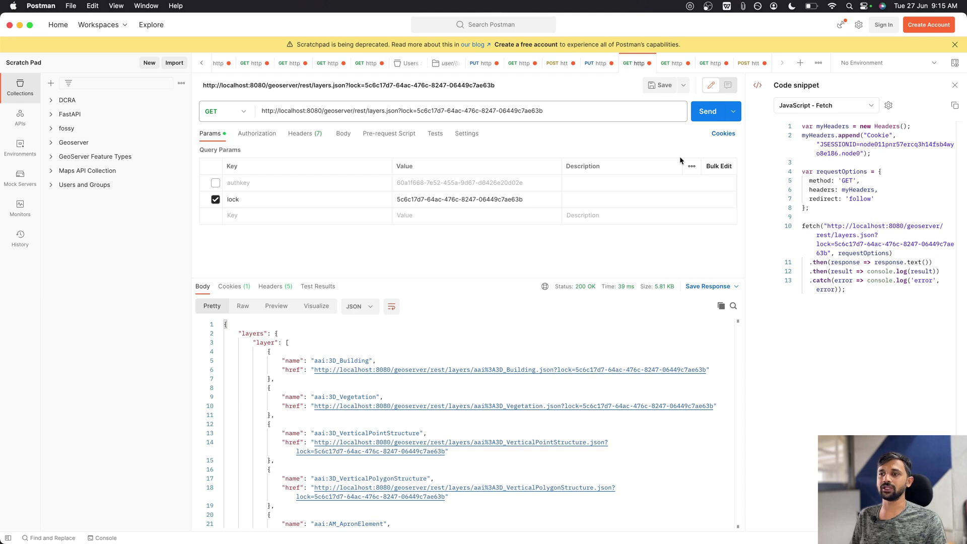
{"action": "key", "text": "super+Tab"}
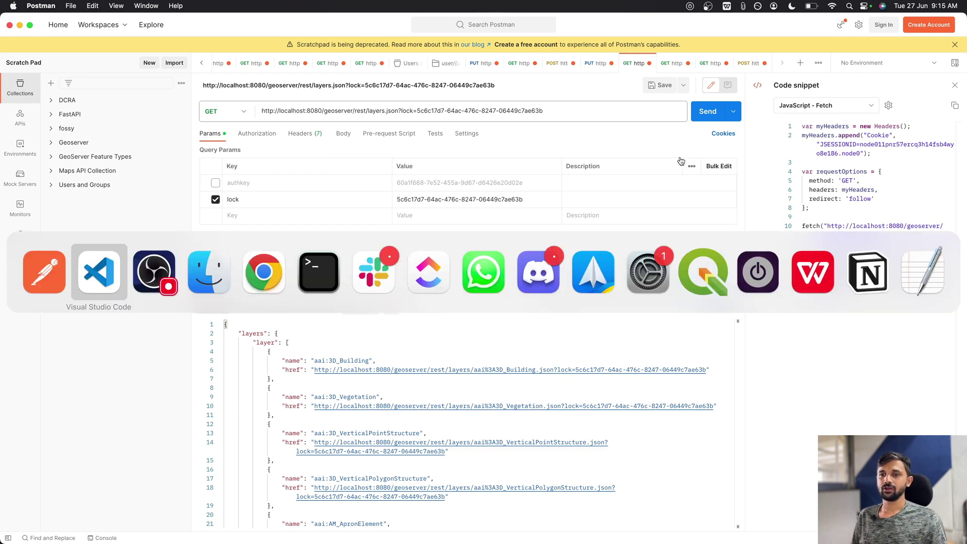
Go to Users, Groups, Roles > Users/Groups in GeoServer and start a new user.
{"action": "key", "text": "Tab"}
{"action": "key", "text": "Tab"}
{"action": "key", "text": "Tab"}
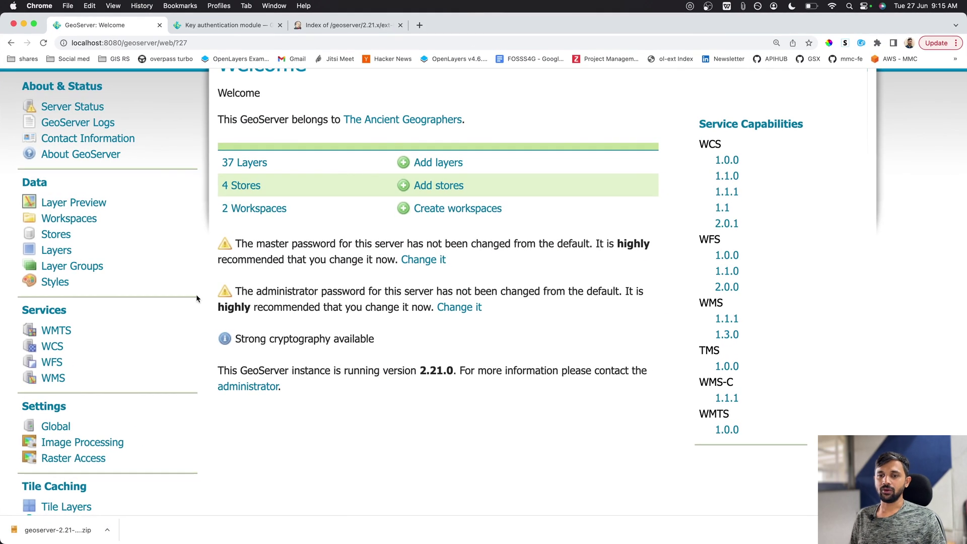
{"action": "scroll", "coordinate": [267, 253], "scroll_direction": "down", "scroll_amount": 5}
{"action": "scroll", "coordinate": [74, 350], "scroll_direction": "up", "scroll_amount": 2}
{"action": "scroll", "coordinate": [78, 348], "scroll_direction": "down", "scroll_amount": 3}
{"action": "left_click", "coordinate": [110, 400]}
{"action": "left_click", "coordinate": [291, 207]}
{"action": "scroll", "coordinate": [267, 155], "scroll_direction": "down", "scroll_amount": 4}
{"action": "left_click", "coordinate": [262, 136]}
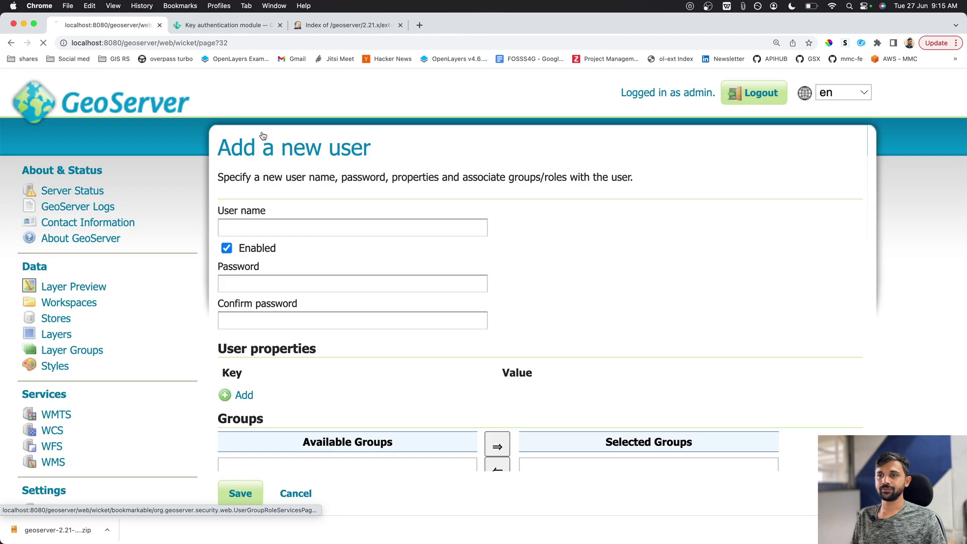
Enter user name krishna, then type and confirm the password.
{"action": "left_click", "coordinate": [302, 229]}
{"action": "double_click", "coordinate": [302, 232]}
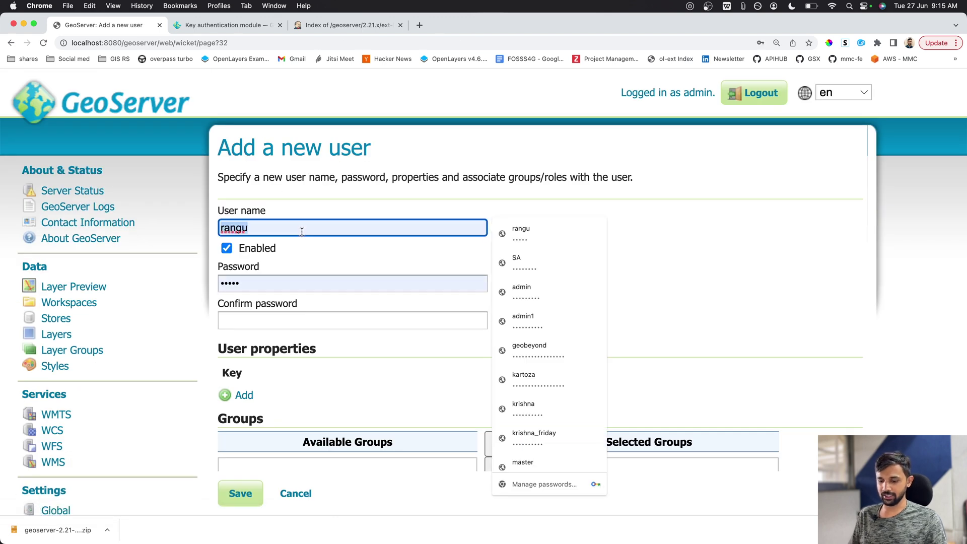
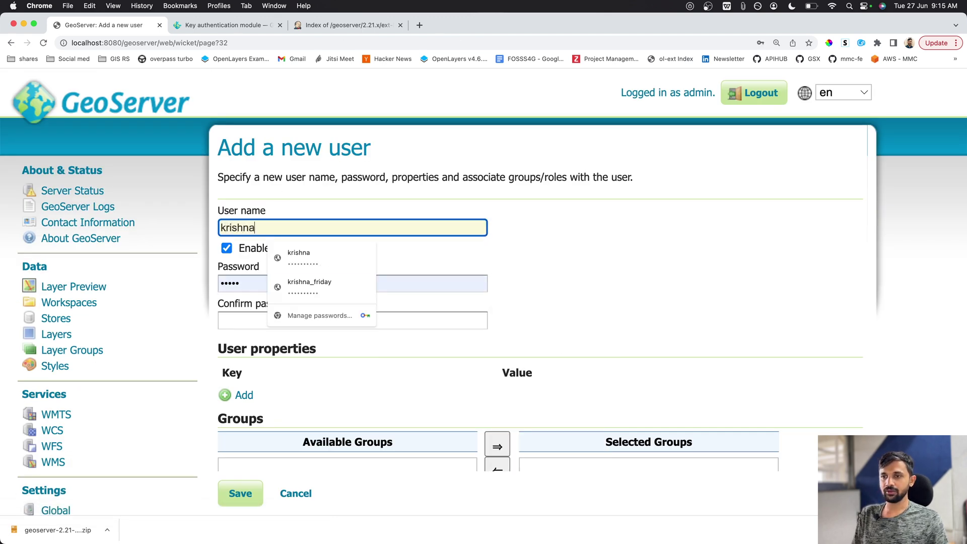
{"action": "key", "text": "Tab"}
{"action": "key", "text": "Tab"}
{"action": "key", "text": "Tab"}
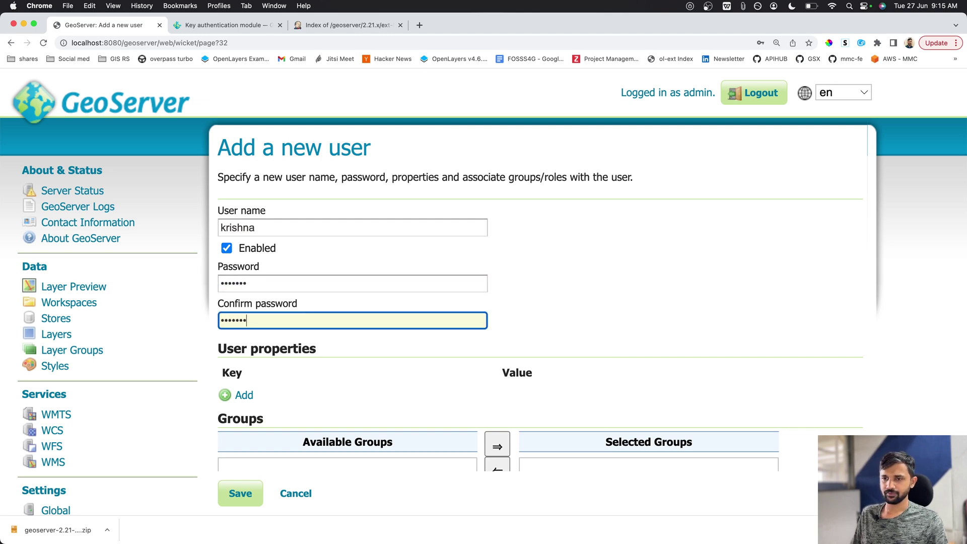
{"action": "scroll", "coordinate": [249, 299], "scroll_direction": "down", "scroll_amount": 10}
Assign the ADMIN role to krishna, save the user, and dismiss Chrome's password popups.
{"action": "left_click", "coordinate": [250, 300]}
{"action": "left_click", "coordinate": [496, 281]}
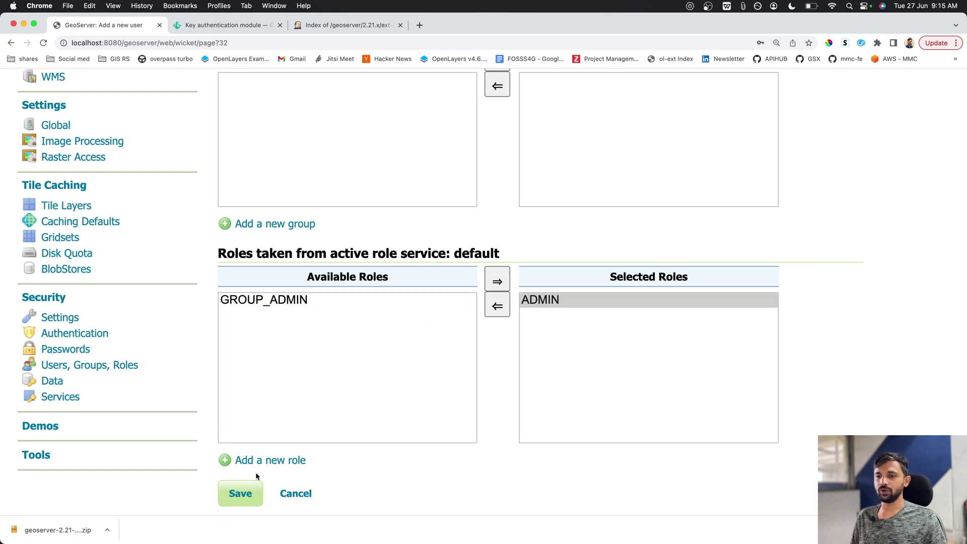
{"action": "left_click", "coordinate": [242, 494]}
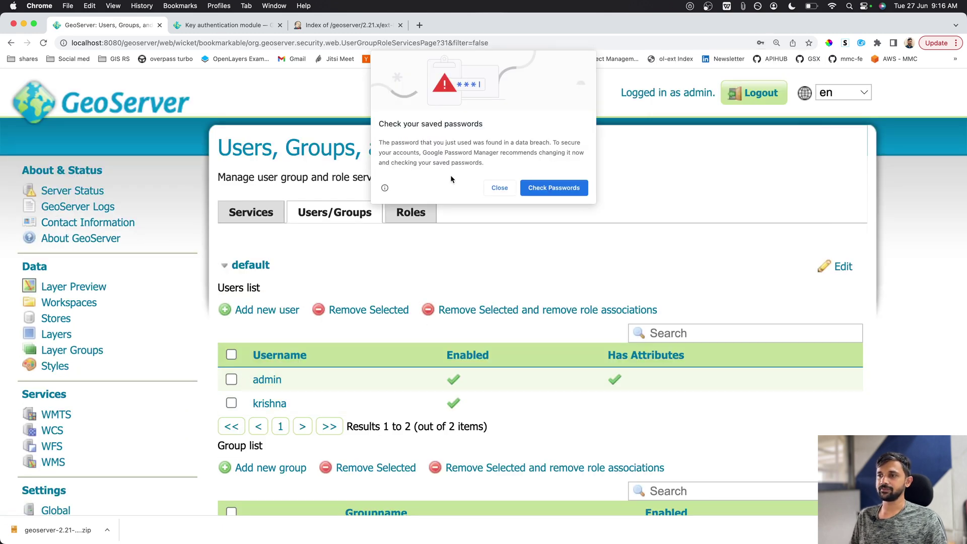
{"action": "left_click", "coordinate": [498, 187]}
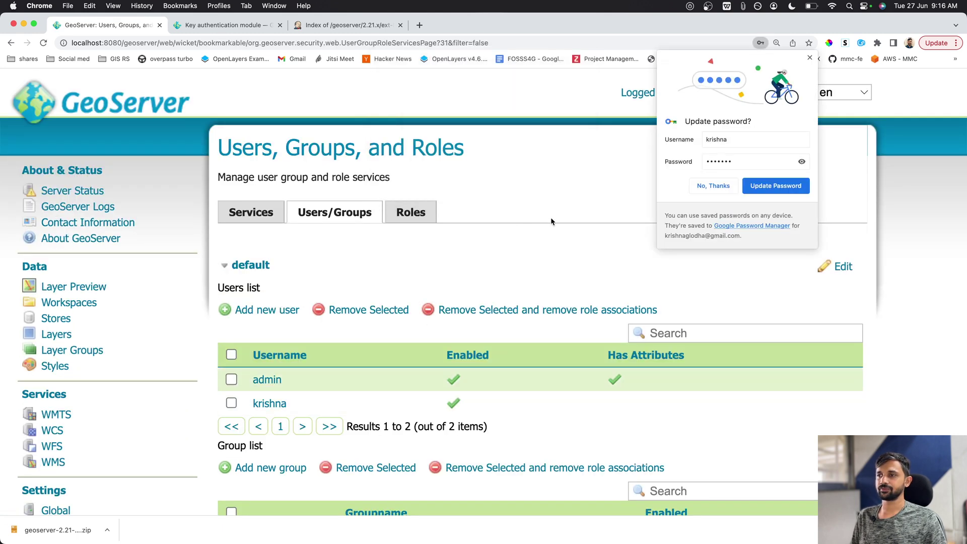
{"action": "left_click", "coordinate": [752, 191]}
{"action": "scroll", "coordinate": [111, 300], "scroll_direction": "down", "scroll_amount": 6}
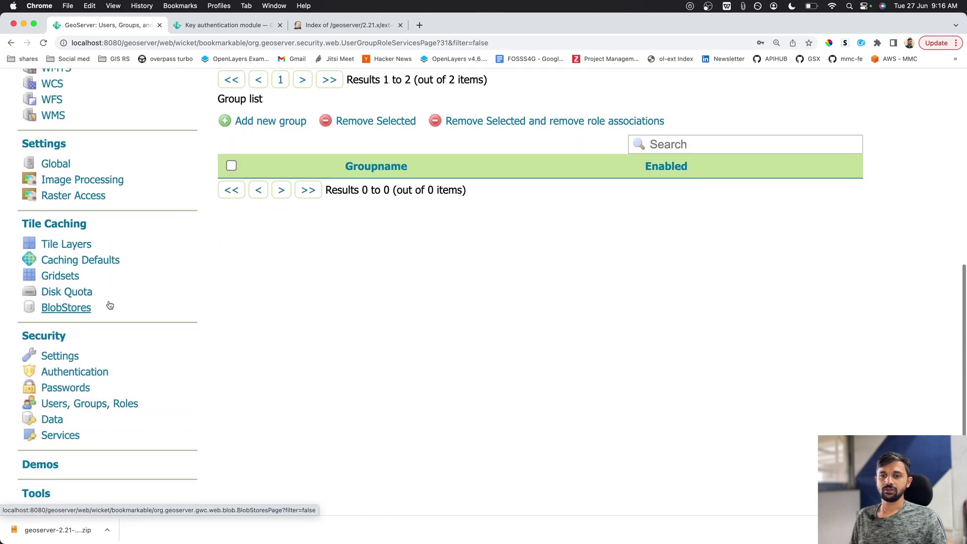
Resynchronize the customauthkey filter, adding 1 key for krishna, and save it.
{"action": "left_click", "coordinate": [65, 371]}
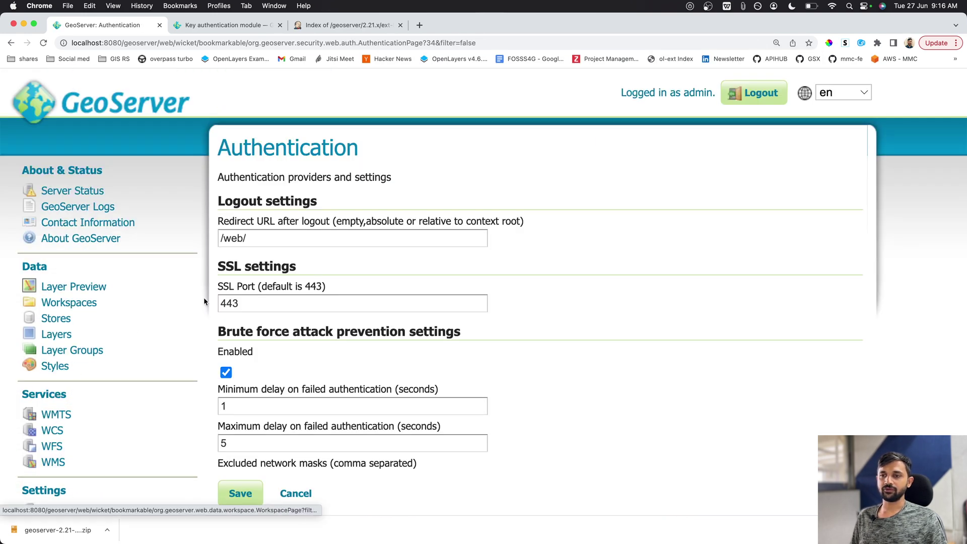
{"action": "scroll", "coordinate": [203, 297], "scroll_direction": "down", "scroll_amount": 8}
{"action": "left_click", "coordinate": [290, 256]}
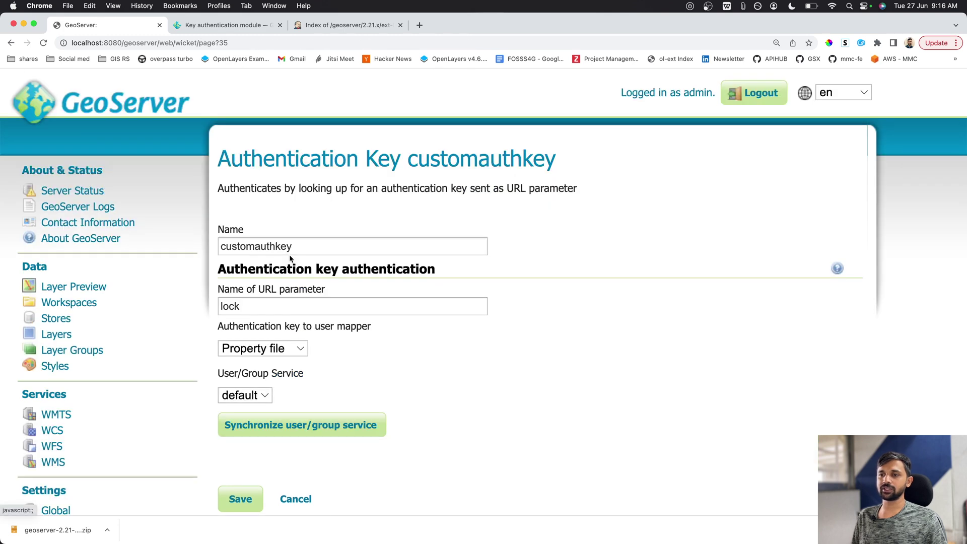
{"action": "scroll", "coordinate": [289, 253], "scroll_direction": "down", "scroll_amount": 4}
{"action": "left_click", "coordinate": [281, 303]}
{"action": "scroll", "coordinate": [283, 304], "scroll_direction": "up", "scroll_amount": 1}
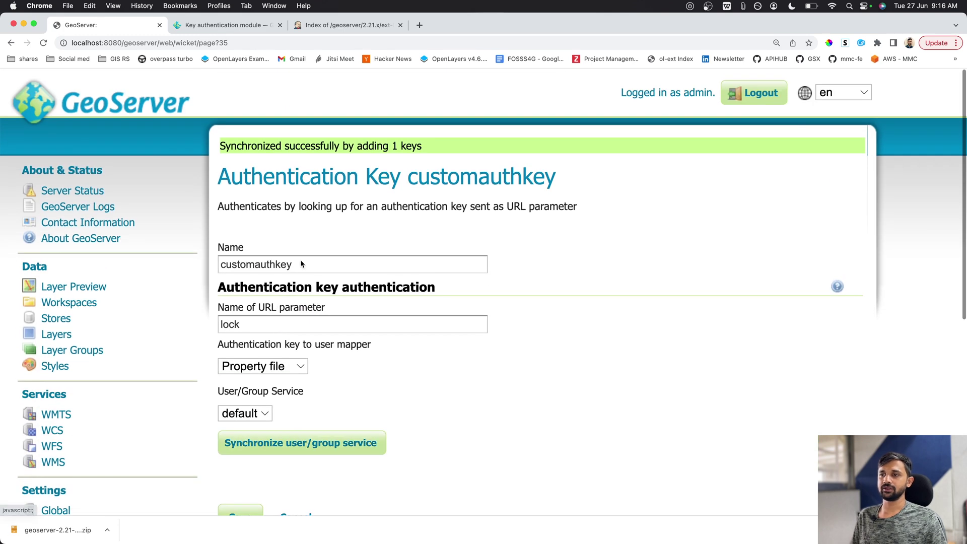
{"action": "left_click_drag", "start_coordinate": [373, 147], "coordinate": [431, 150]}
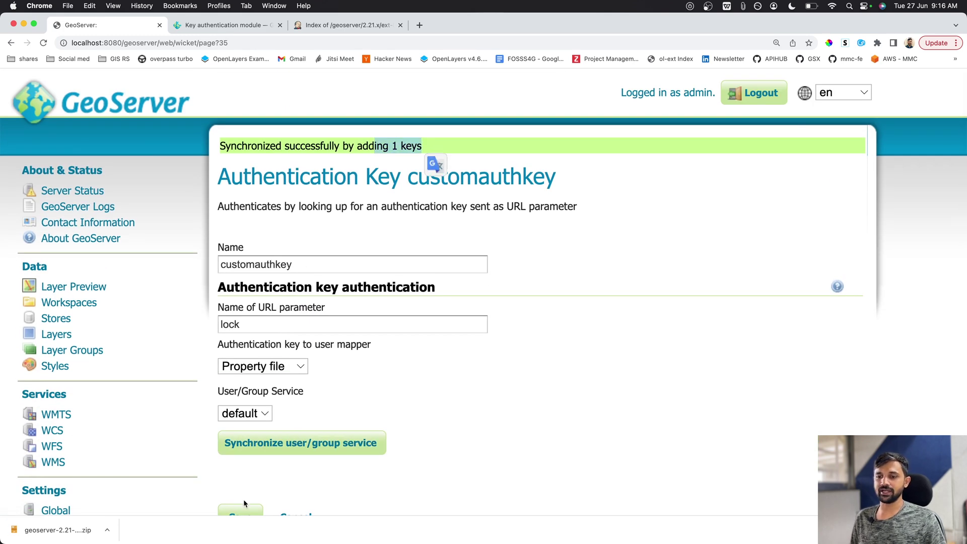
{"action": "left_click", "coordinate": [244, 509]}
Select and copy krishna's new auth key in authkeys.properties.
{"action": "key", "text": "super+Tab"}
{"action": "key", "text": "super+Tab"}
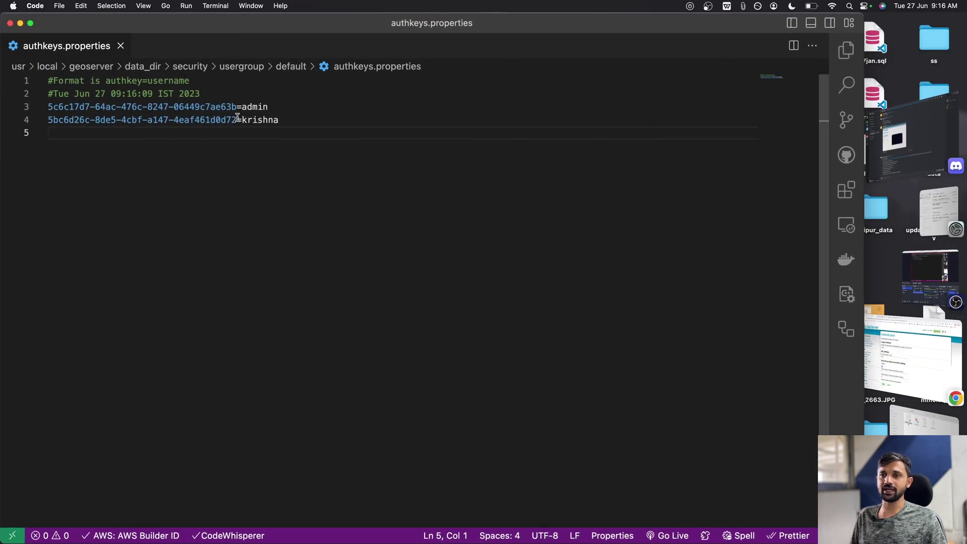
{"action": "left_click_drag", "start_coordinate": [236, 120], "coordinate": [117, 118]}
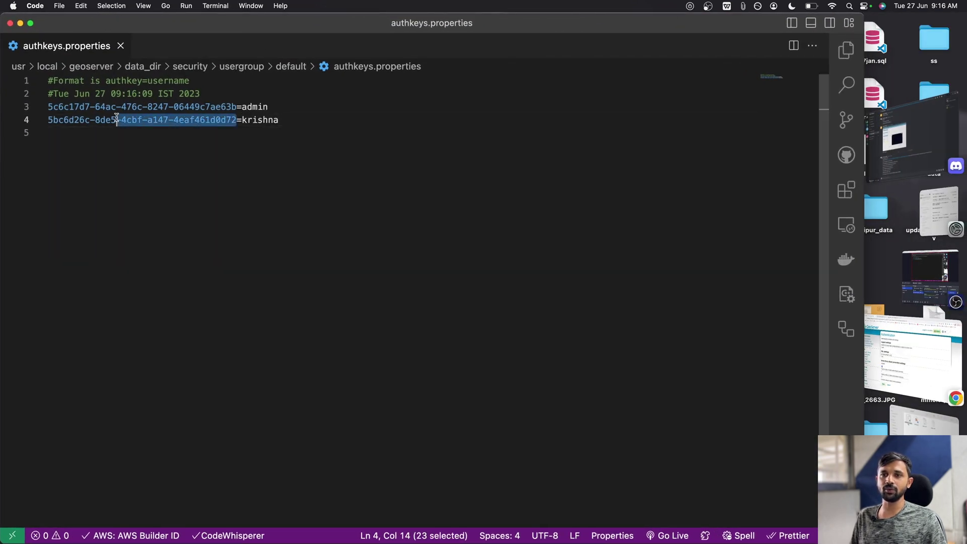
{"action": "left_click", "coordinate": [49, 120], "text": "shift"}
{"action": "key", "text": "super+c"}
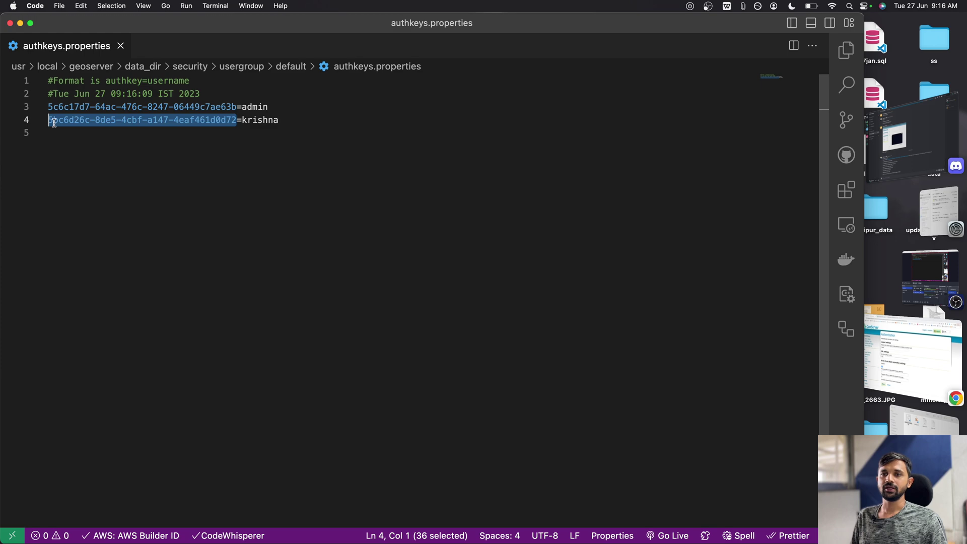
{"action": "key", "text": "super+Tab"}
{"action": "key", "text": "super+Tab"}
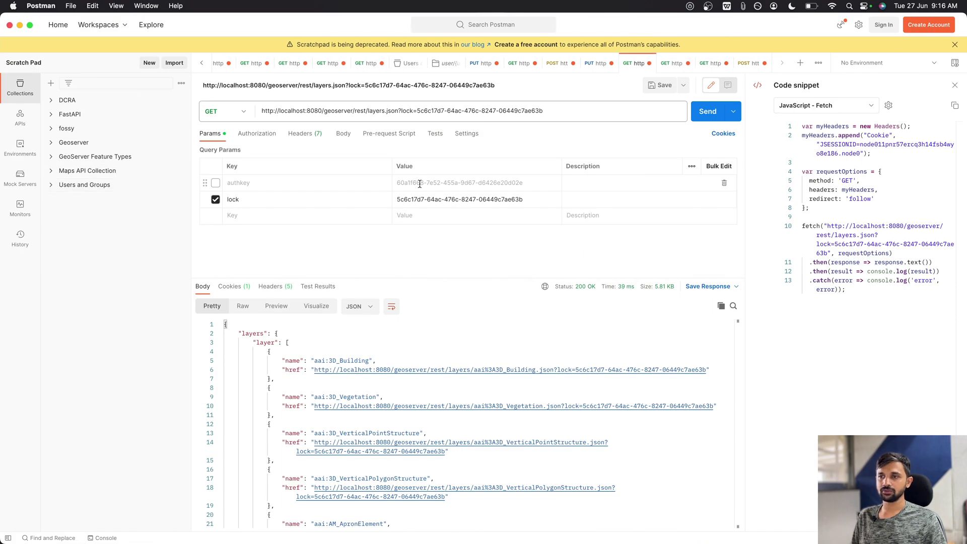
Replace the lock parameter value with krishna's key and resend the layers request.
{"action": "left_click_drag", "start_coordinate": [522, 200], "coordinate": [396, 200]}
{"action": "key", "text": "super+v"}
{"action": "left_click", "coordinate": [718, 109]}
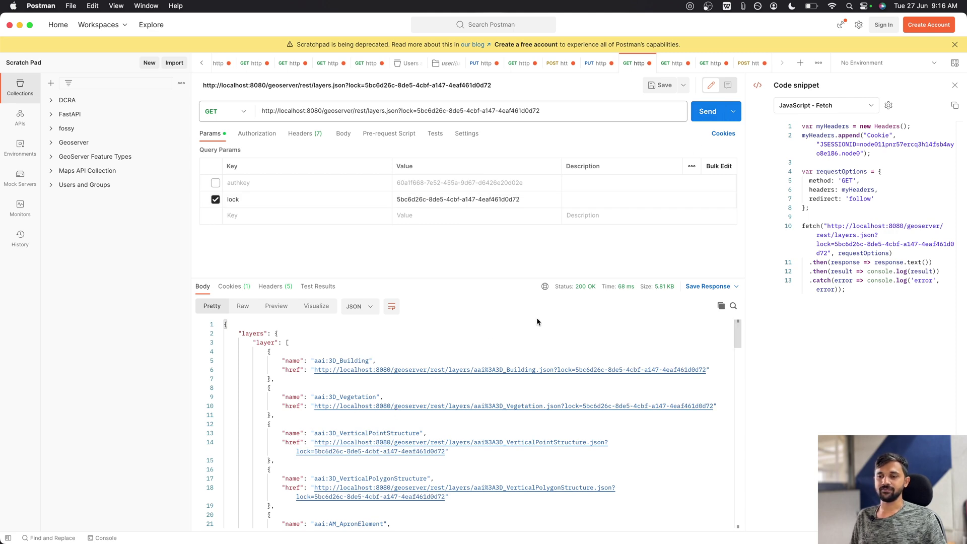
{"action": "key", "text": "super+Tab"}
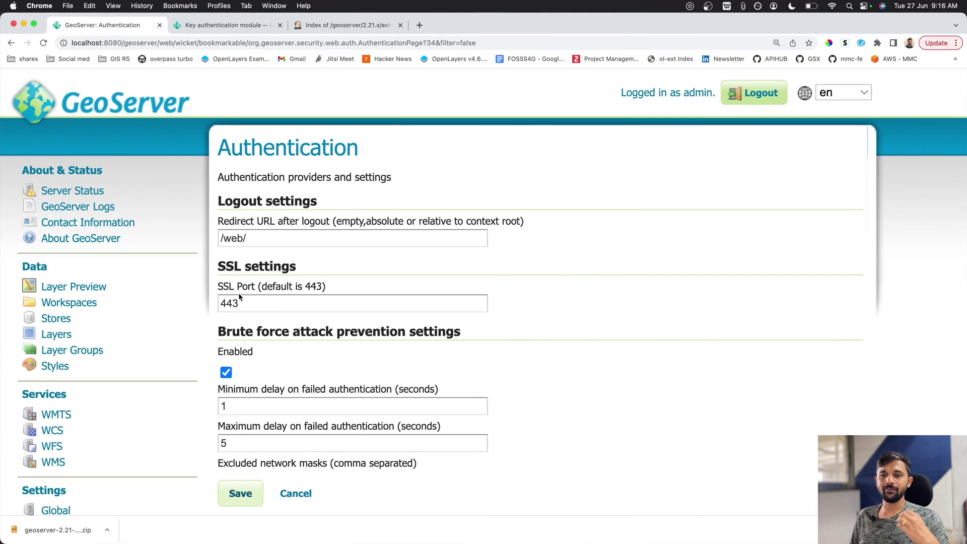
Reload the Authentication settings page and scroll down to the filter list.
{"action": "scroll", "coordinate": [201, 304], "scroll_direction": "down", "scroll_amount": 5}
{"action": "scroll", "coordinate": [180, 310], "scroll_direction": "down", "scroll_amount": 3}
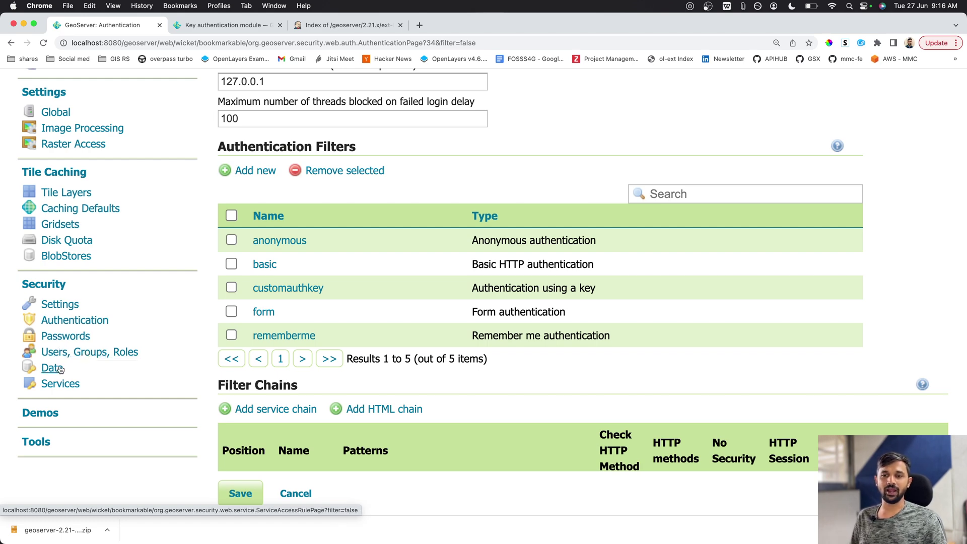
{"action": "scroll", "coordinate": [75, 361], "scroll_direction": "up", "scroll_amount": 2}
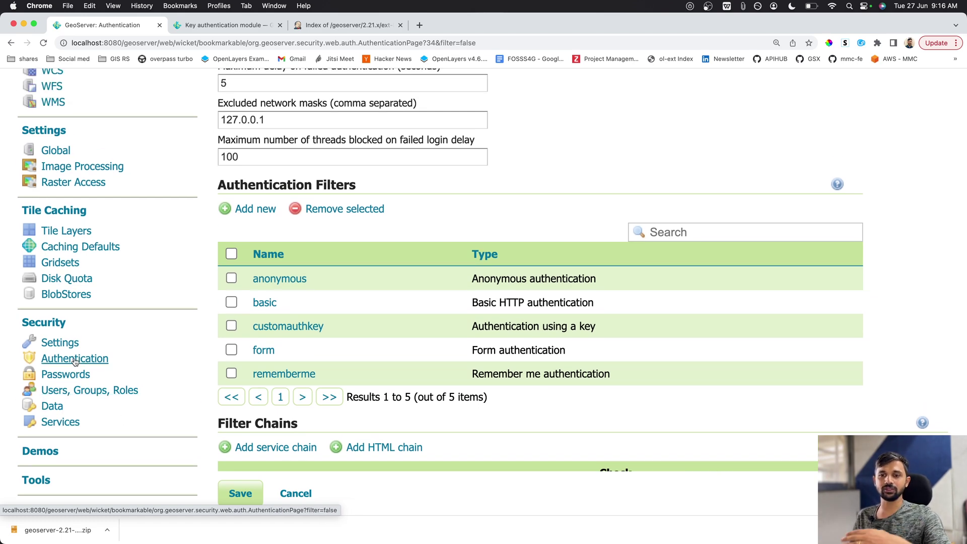
{"action": "left_click", "coordinate": [74, 361]}
{"action": "scroll", "coordinate": [260, 392], "scroll_direction": "down", "scroll_amount": 8}
{"action": "scroll", "coordinate": [260, 392], "scroll_direction": "down", "scroll_amount": 2}
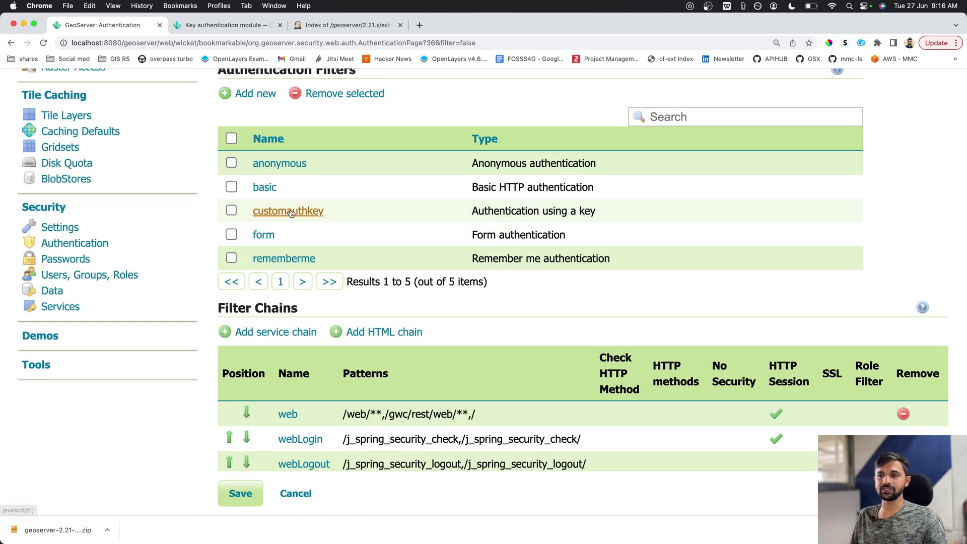
Review the customauthkey filter's URL parameter, property-file mapper and user/group service, and synchronize its keys.
{"action": "left_click", "coordinate": [290, 210]}
{"action": "scroll", "coordinate": [301, 363], "scroll_direction": "down", "scroll_amount": 1}
{"action": "left_click", "coordinate": [305, 355]}
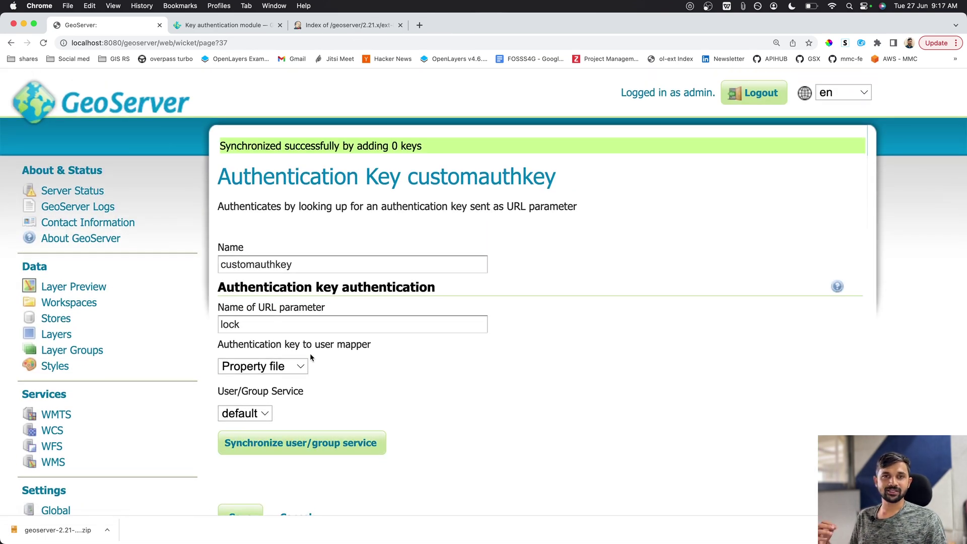
{"action": "scroll", "coordinate": [309, 355], "scroll_direction": "down", "scroll_amount": 5}
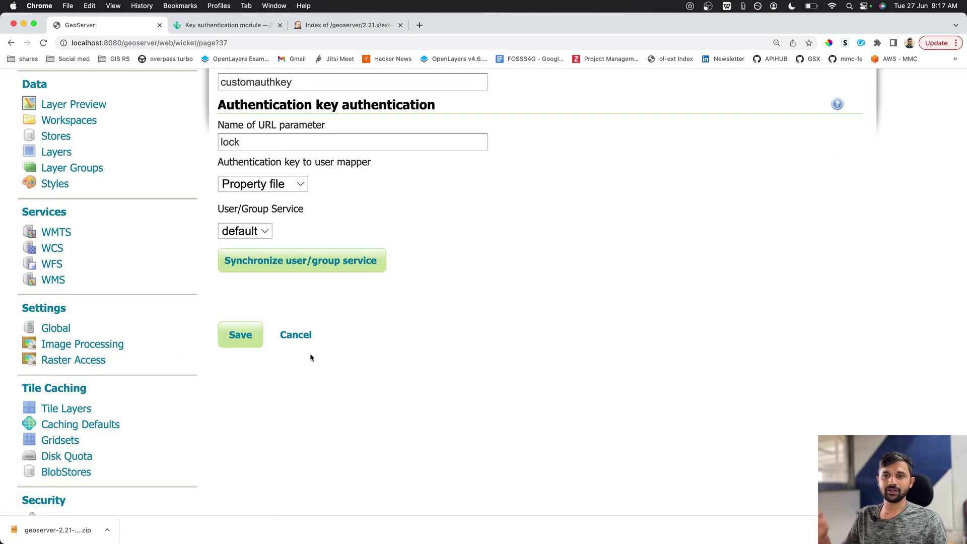
{"action": "scroll", "coordinate": [311, 357], "scroll_direction": "up", "scroll_amount": 5}
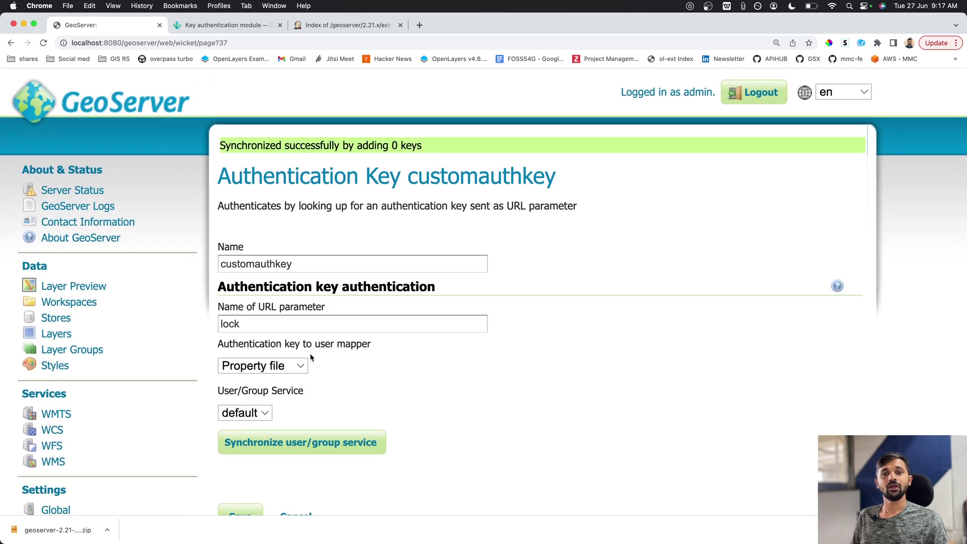
{"action": "scroll", "coordinate": [310, 357], "scroll_direction": "down", "scroll_amount": 5}
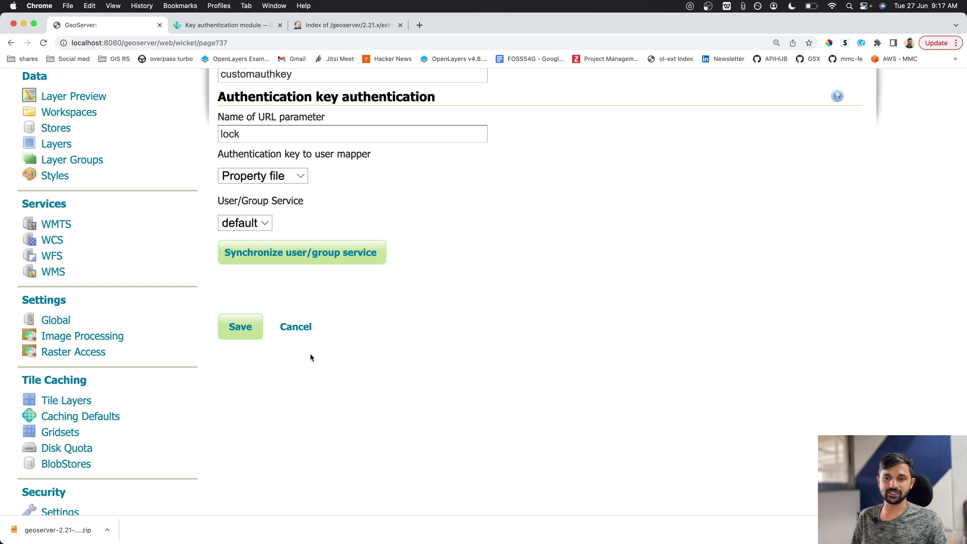
{"action": "scroll", "coordinate": [310, 353], "scroll_direction": "down", "scroll_amount": 2}
{"action": "left_click", "coordinate": [419, 24]}
Load geoserver.org, then search the web for 'geoserver rest api'.
{"action": "type", "text": "geos"}
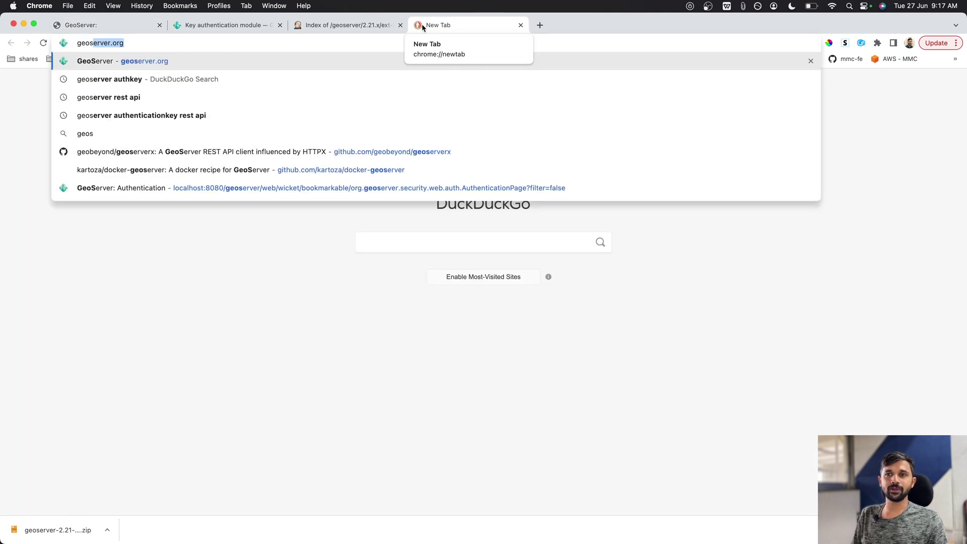
{"action": "key", "text": "Return"}
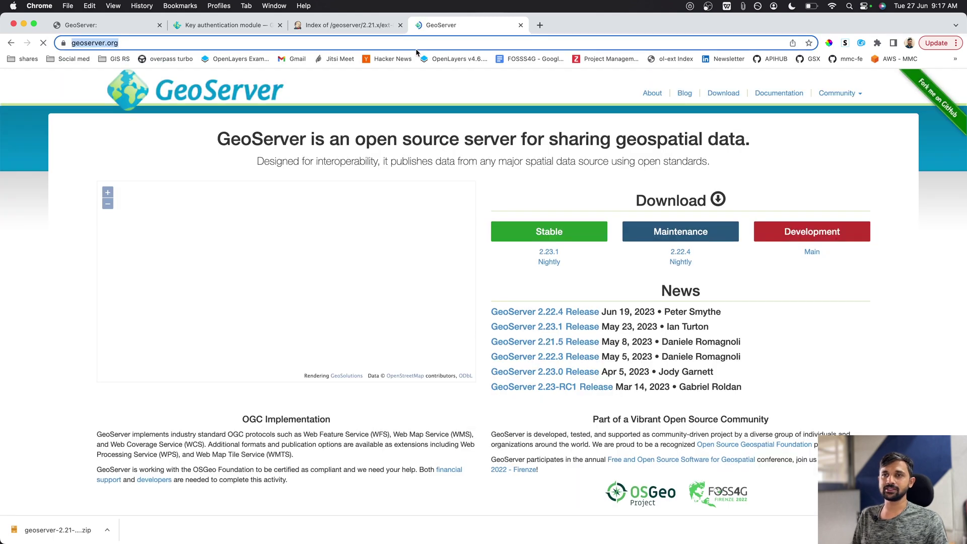
{"action": "type", "text": "geoserver"}
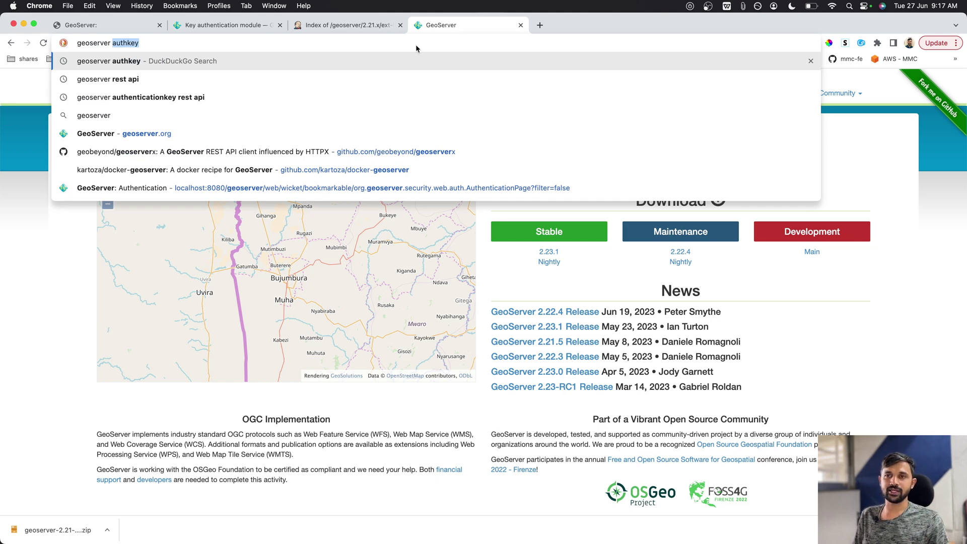
{"action": "key", "text": "Right"}
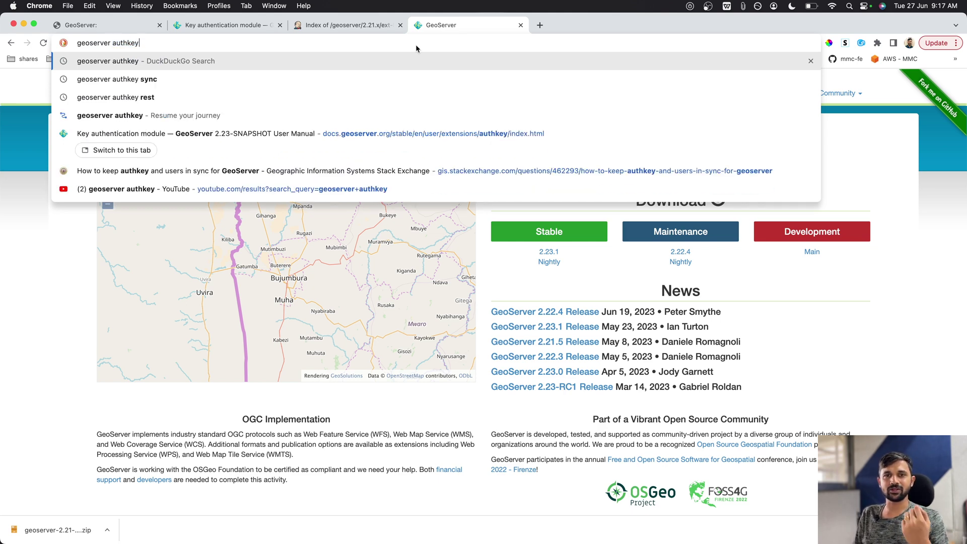
{"action": "key", "text": "BackSpace"}
{"action": "key", "text": "BackSpace"}
{"action": "key", "text": "BackSpace"}
{"action": "key", "text": "BackSpace"}
{"action": "key", "text": "BackSpace"}
{"action": "key", "text": "BackSpace"}
{"action": "key", "text": "BackSpace"}
{"action": "type", "text": "rest api"}
{"action": "key", "text": "Return"}
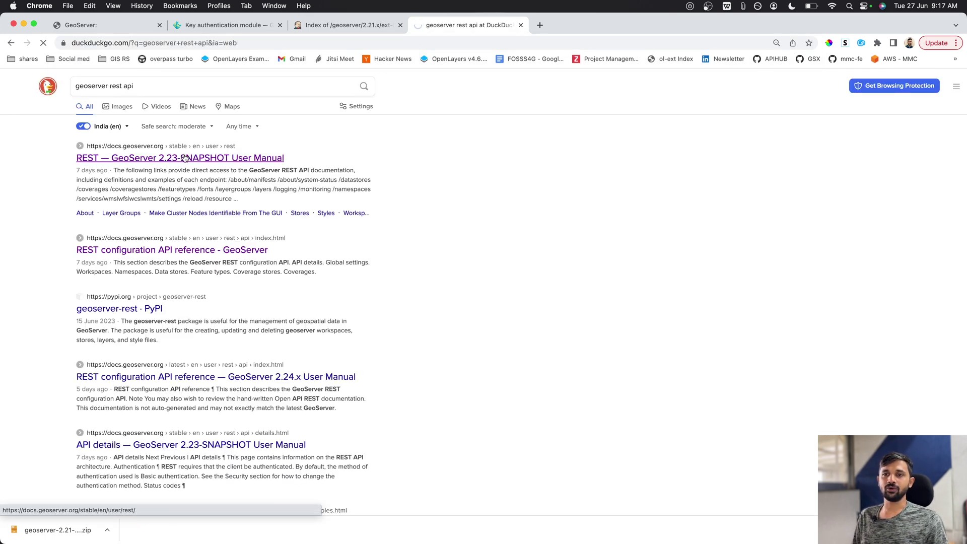
Open the /usergroup REST API reference and expand the POST /usergroup/users/ endpoint.
{"action": "scroll", "coordinate": [370, 228], "scroll_direction": "down", "scroll_amount": 10}
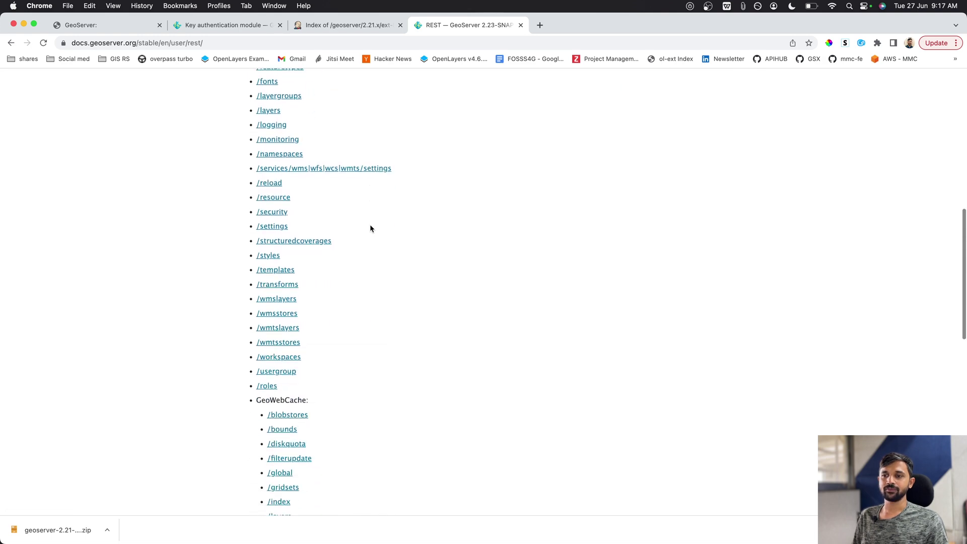
{"action": "scroll", "coordinate": [370, 227], "scroll_direction": "down", "scroll_amount": 3}
{"action": "scroll", "coordinate": [356, 235], "scroll_direction": "up", "scroll_amount": 2}
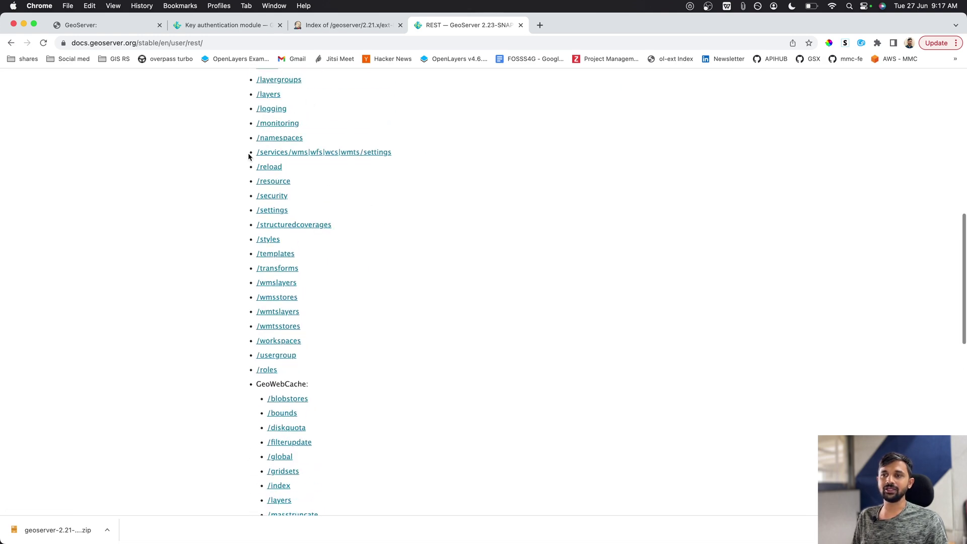
{"action": "scroll", "coordinate": [363, 280], "scroll_direction": "down", "scroll_amount": 5}
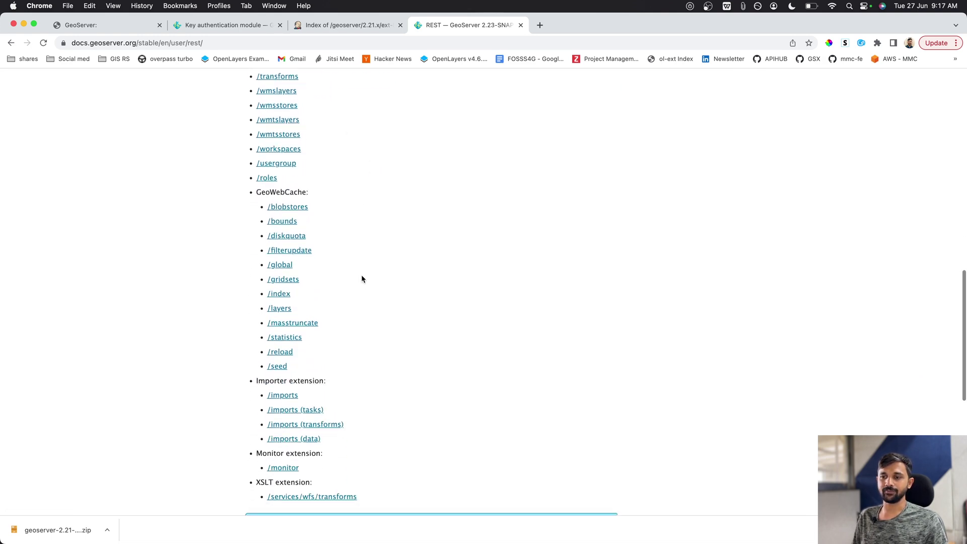
{"action": "scroll", "coordinate": [361, 279], "scroll_direction": "up", "scroll_amount": 1}
{"action": "left_click", "coordinate": [276, 206]}
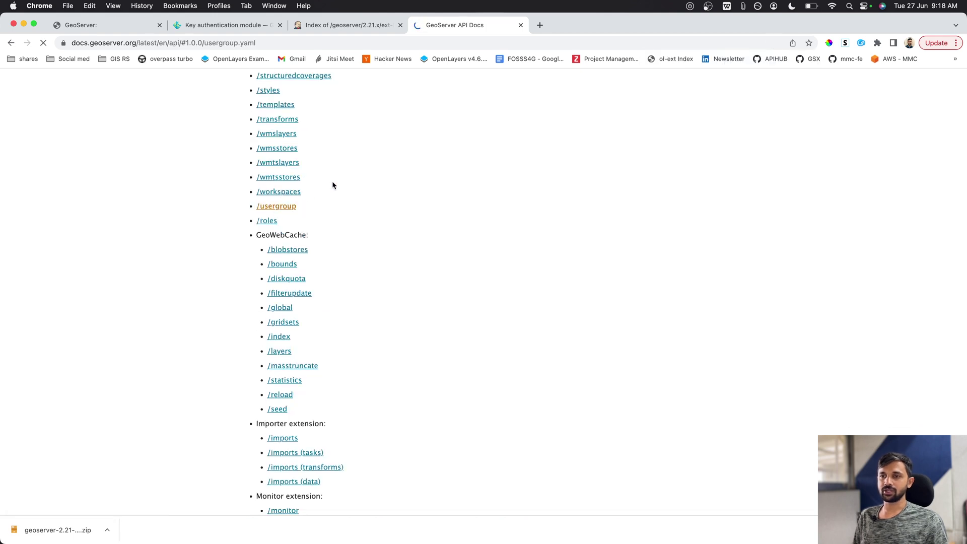
{"action": "scroll", "coordinate": [332, 202], "scroll_direction": "down", "scroll_amount": 4}
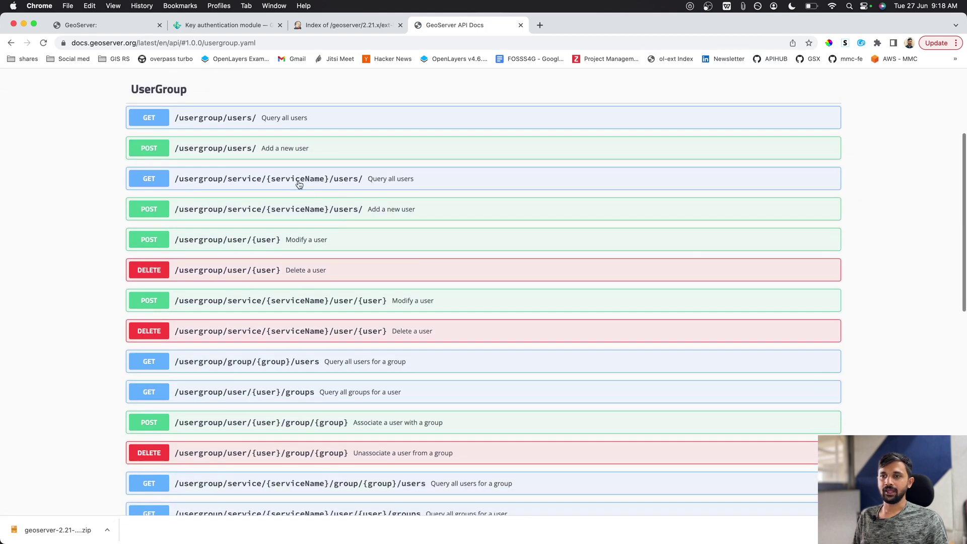
{"action": "left_click", "coordinate": [298, 153]}
{"action": "scroll", "coordinate": [323, 196], "scroll_direction": "down", "scroll_amount": 2}
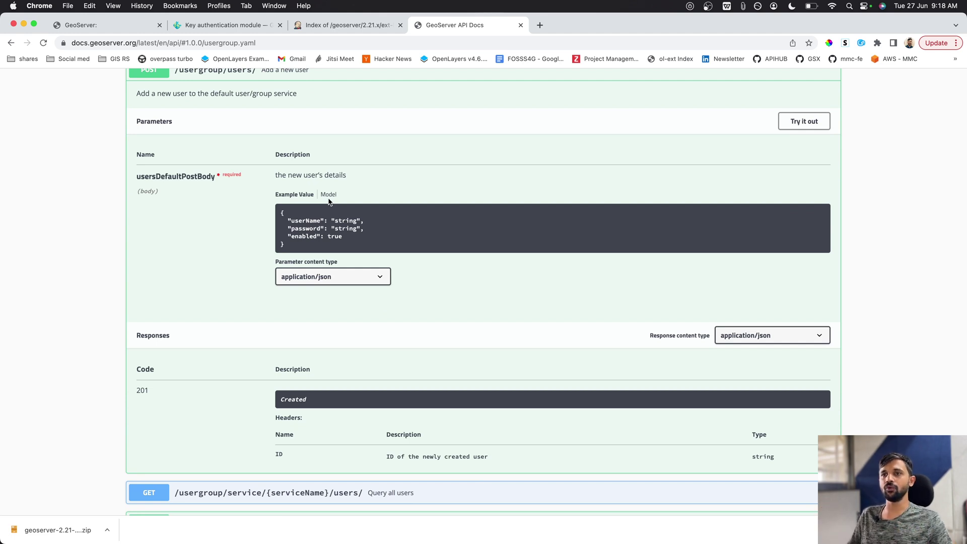
{"action": "scroll", "coordinate": [328, 201], "scroll_direction": "up", "scroll_amount": 2}
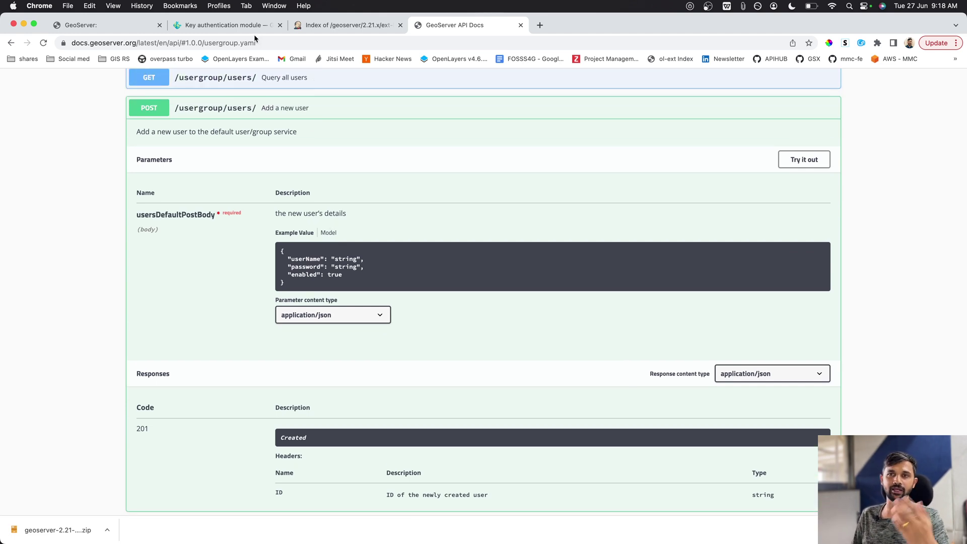
Check the earlier POST request in Postman, then copy the base URL localhost:8080/geoserver/rest/security.
{"action": "key", "text": "super+Tab"}
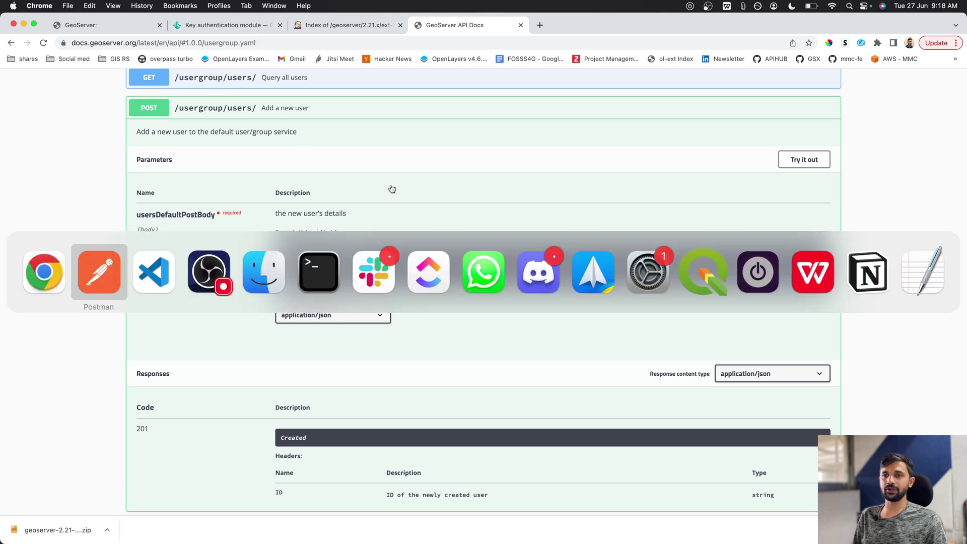
{"action": "key", "text": "Escape"}
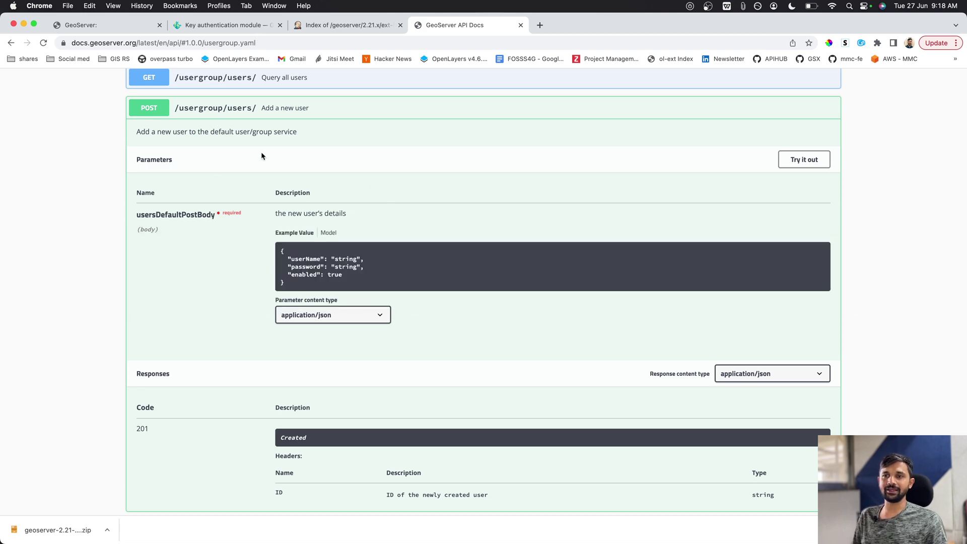
{"action": "key", "text": "super+Tab"}
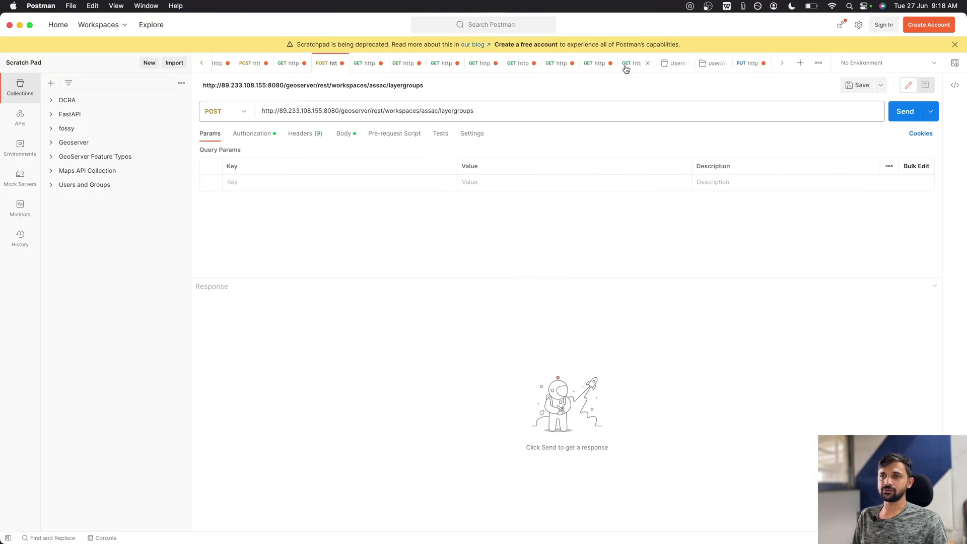
{"action": "left_click", "coordinate": [248, 64]}
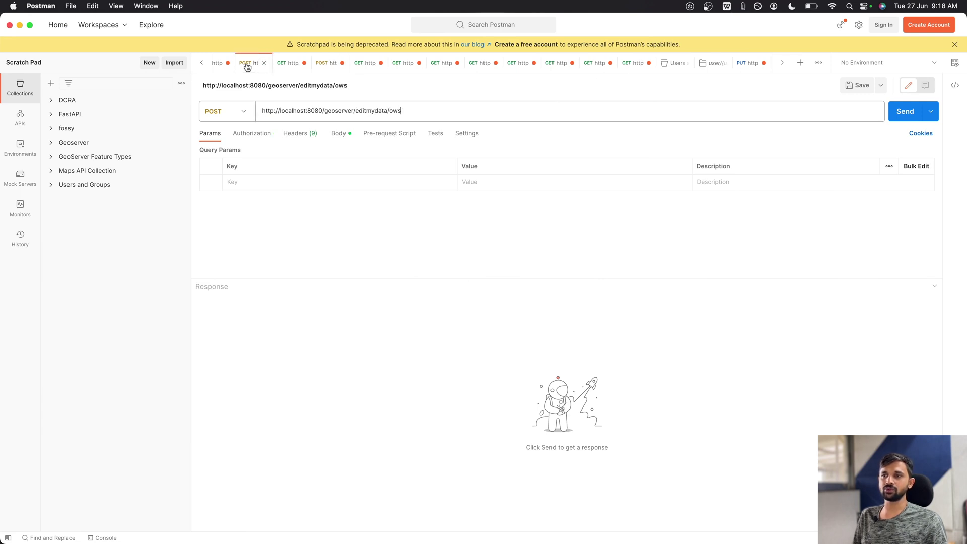
{"action": "key", "text": "super+Tab"}
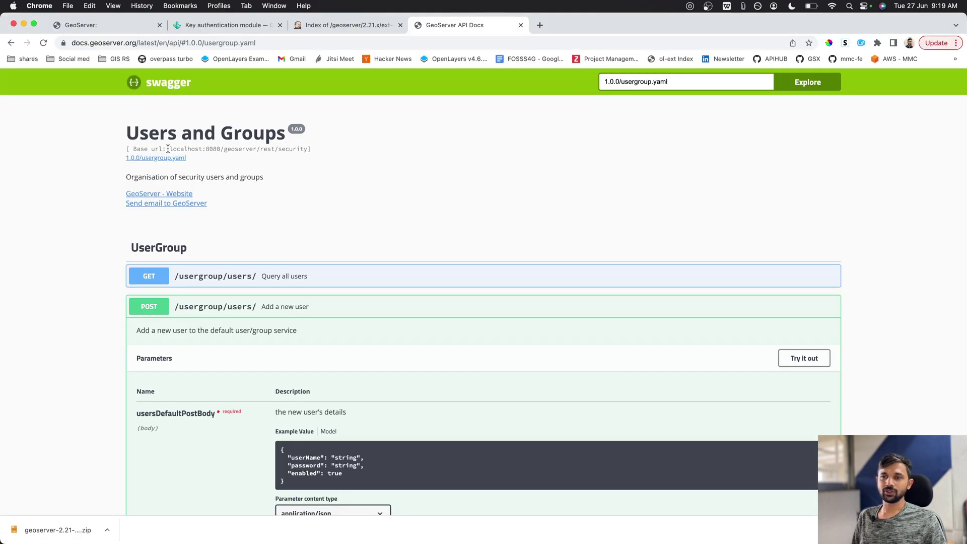
{"action": "left_click_drag", "start_coordinate": [170, 149], "coordinate": [311, 149]}
{"action": "key", "text": "super+c"}
{"action": "key", "text": "super+Tab"}
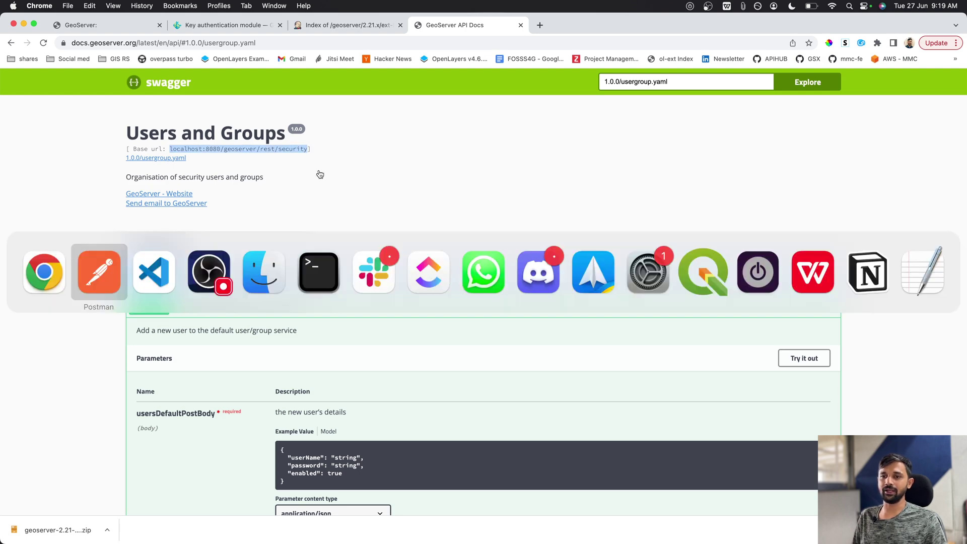
Set the Postman request to POST at /geoserver/rest/security/usergroup/users/.
{"action": "left_click", "coordinate": [335, 105]}
{"action": "key", "text": "super+v"}
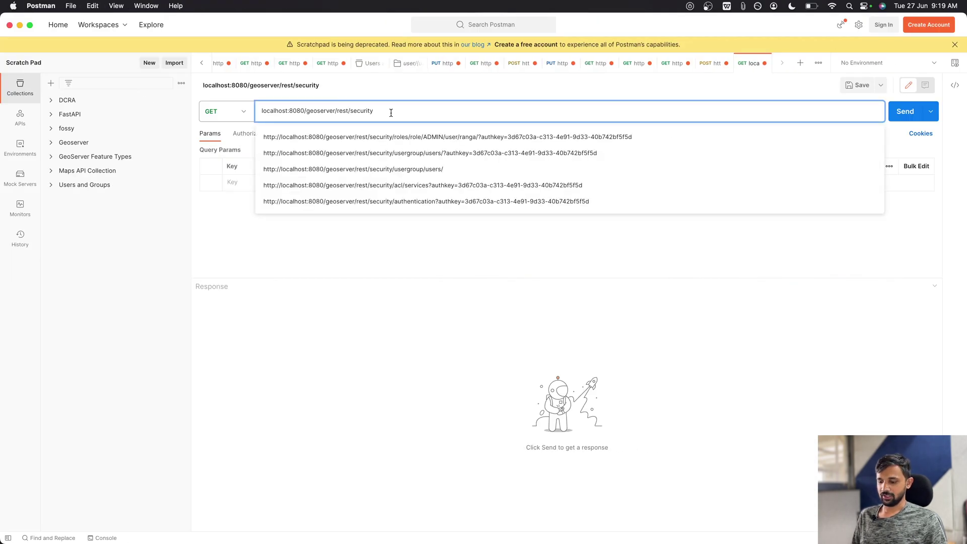
{"action": "key", "text": "super+Tab"}
{"action": "scroll", "coordinate": [267, 306], "scroll_direction": "down", "scroll_amount": 1}
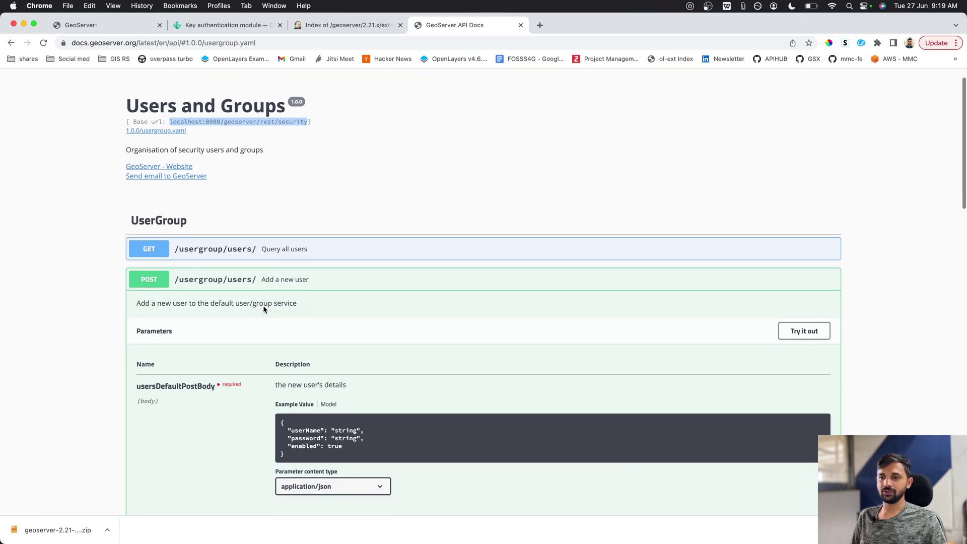
{"action": "key", "text": "super+Tab"}
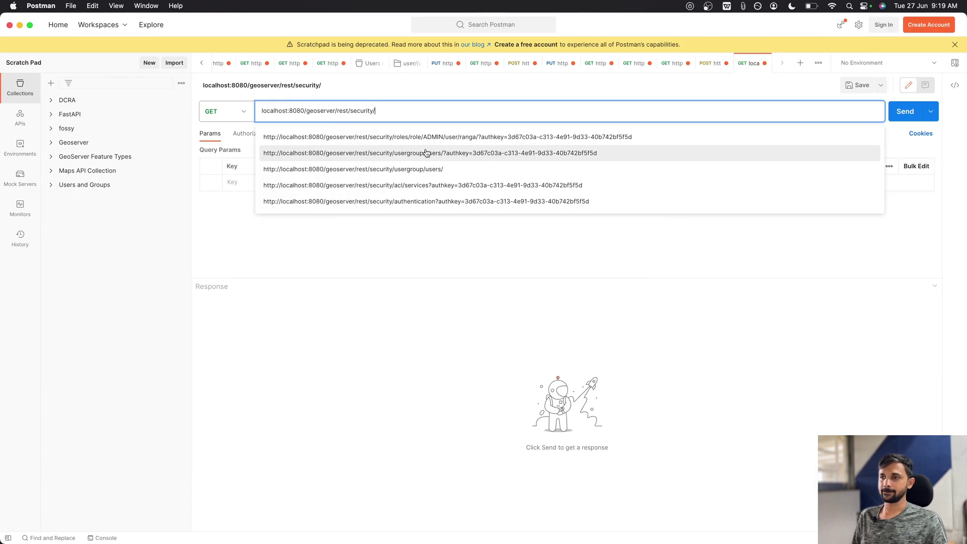
{"action": "left_click", "coordinate": [433, 169]}
{"action": "left_click", "coordinate": [242, 113]}
{"action": "left_click", "coordinate": [241, 151]}
Give the request a raw JSON body beginning with a "user" object.
{"action": "left_click", "coordinate": [339, 134]}
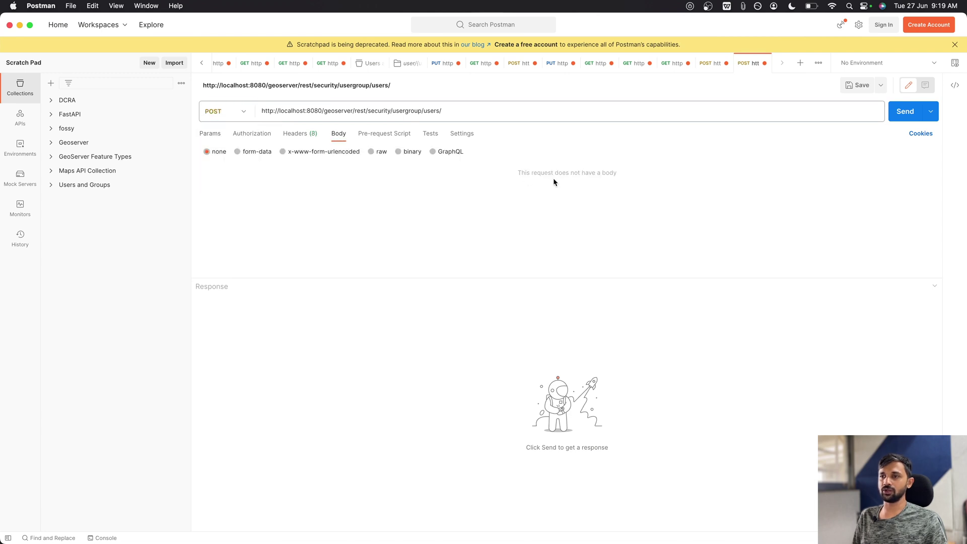
{"action": "left_click", "coordinate": [373, 153]}
{"action": "left_click", "coordinate": [481, 151]}
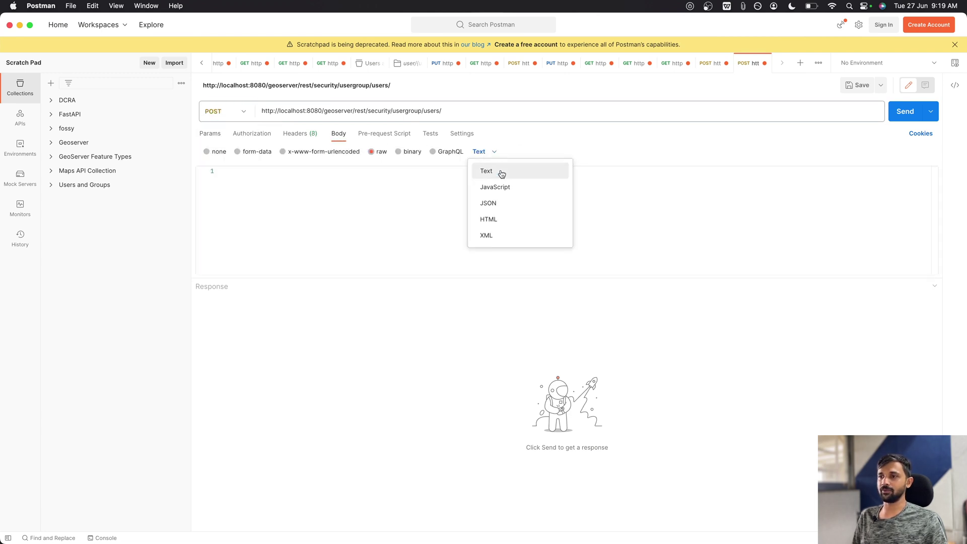
{"action": "left_click", "coordinate": [501, 205]}
{"action": "type", "text": "{"}
{"action": "key", "text": "Return"}
{"action": "type", "text": "\"user\":"}
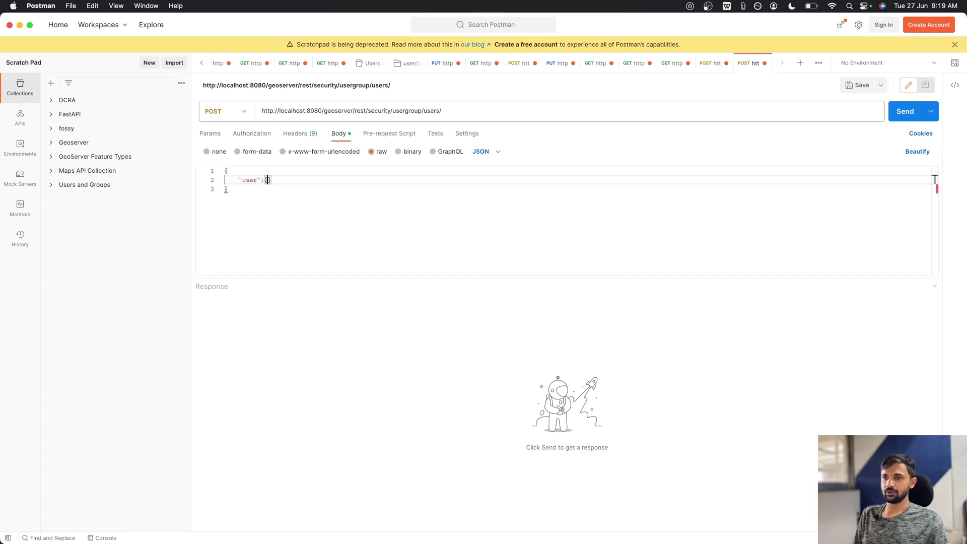
Copy the example user fields from the API docs into the JSON body.
{"action": "key", "text": "super+Tab"}
{"action": "scroll", "coordinate": [423, 218], "scroll_direction": "down", "scroll_amount": 3}
{"action": "left_click_drag", "start_coordinate": [285, 347], "coordinate": [276, 304]}
{"action": "key", "text": "super+c"}
{"action": "key", "text": "super+Tab"}
{"action": "key", "text": "super+Tab"}
{"action": "left_click_drag", "start_coordinate": [285, 348], "coordinate": [281, 315]}
{"action": "key", "text": "super+Tab"}
{"action": "key", "text": "super+v"}
Change the userName to viarest and send the request, which returns 401 Unauthorized.
{"action": "double_click", "coordinate": [281, 189]}
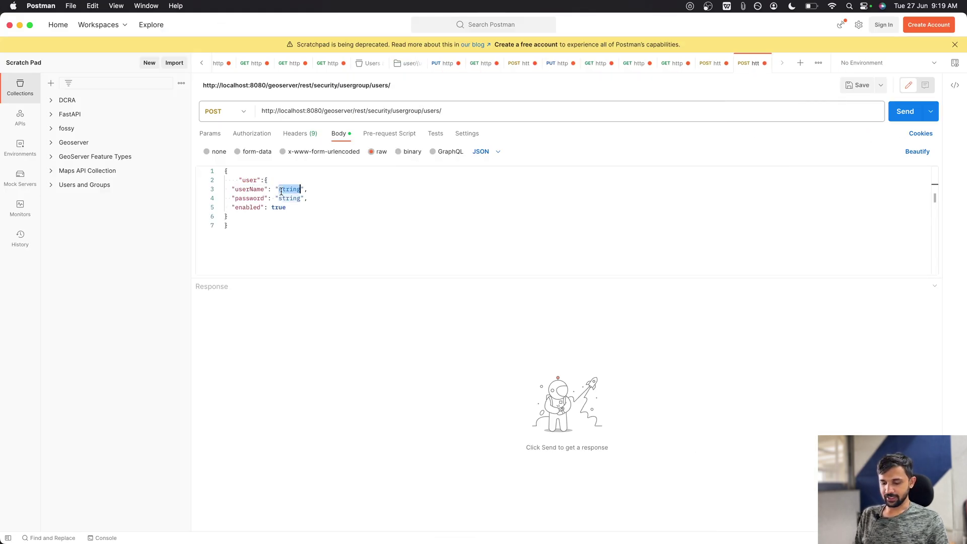
{"action": "type", "text": "viare"}
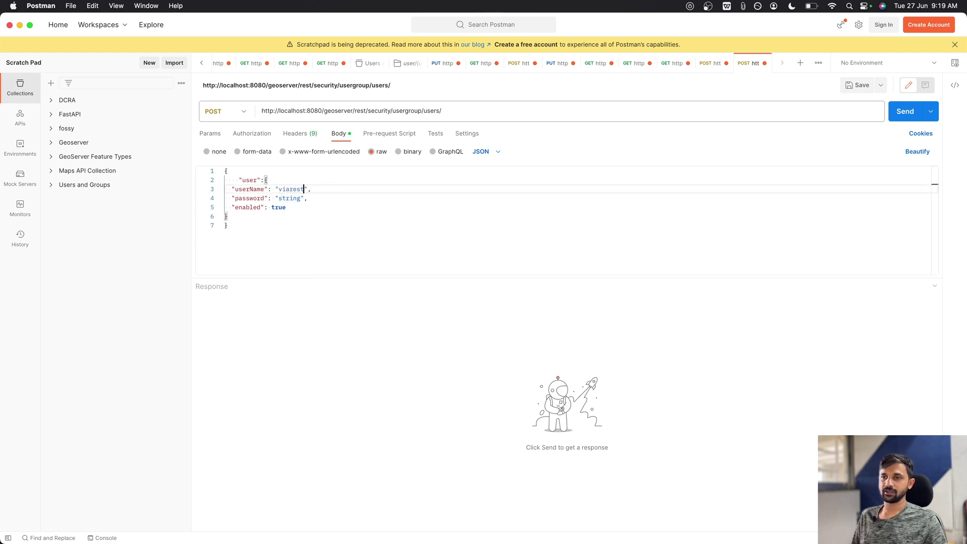
{"action": "double_click", "coordinate": [288, 190]}
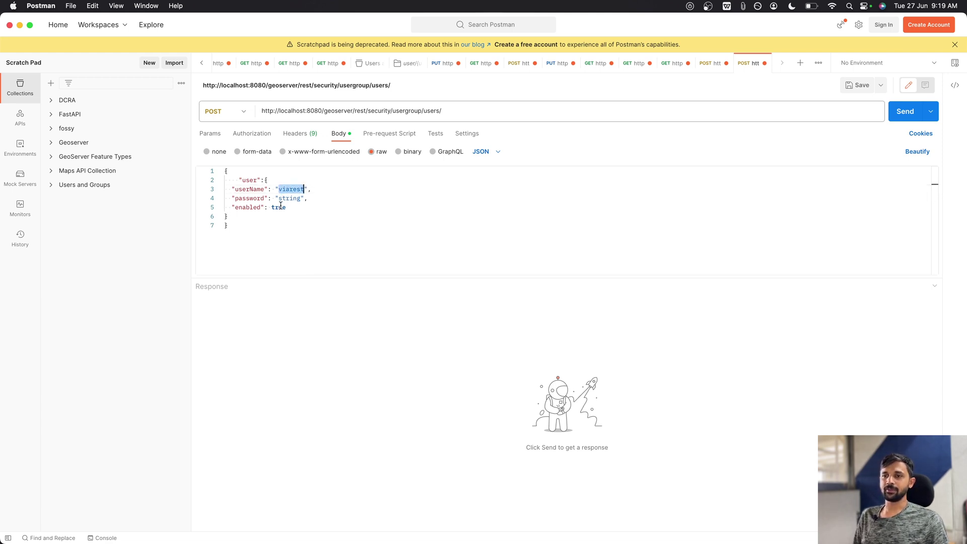
{"action": "left_click", "coordinate": [901, 115]}
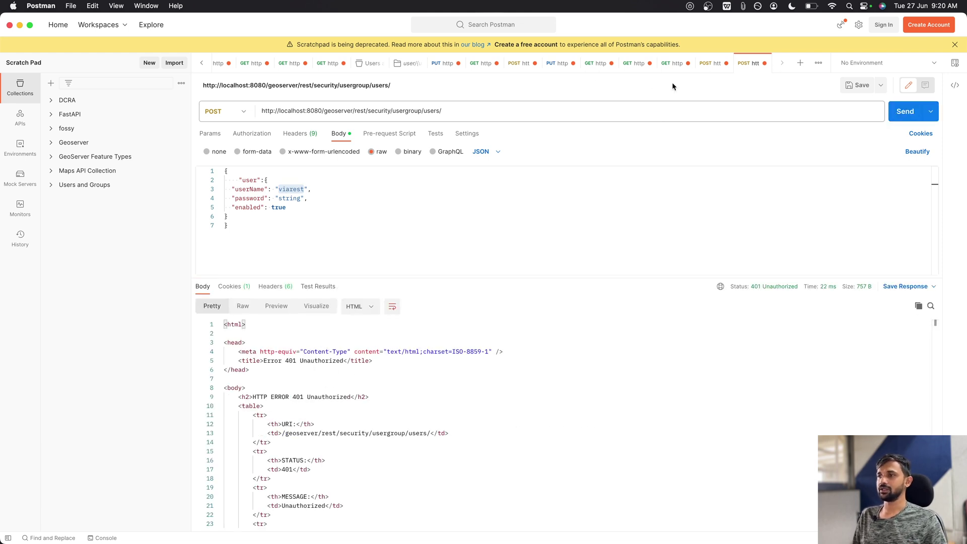
Set the request's authorization to No Auth and add a 'lock' query parameter.
{"action": "left_click", "coordinate": [251, 133]}
{"action": "left_click", "coordinate": [340, 160]}
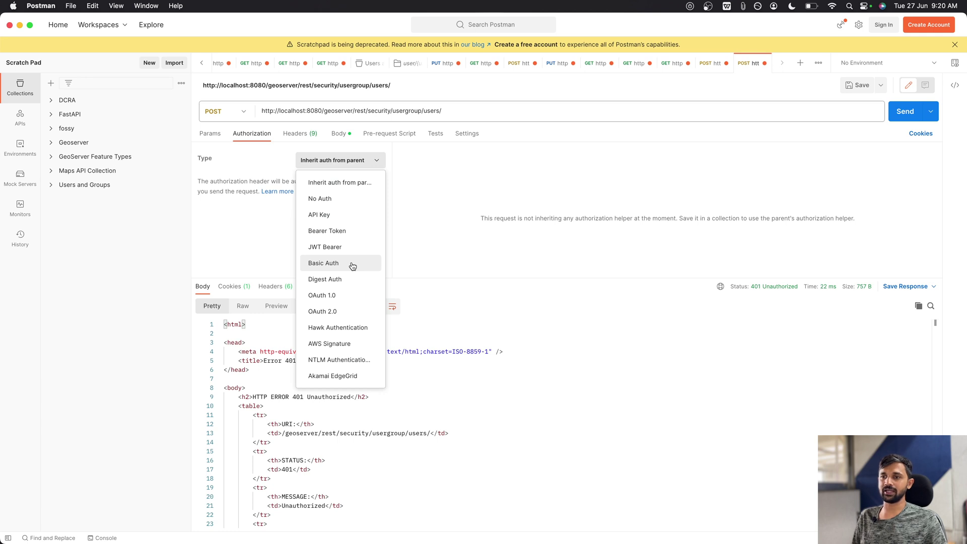
{"action": "left_click", "coordinate": [350, 266]}
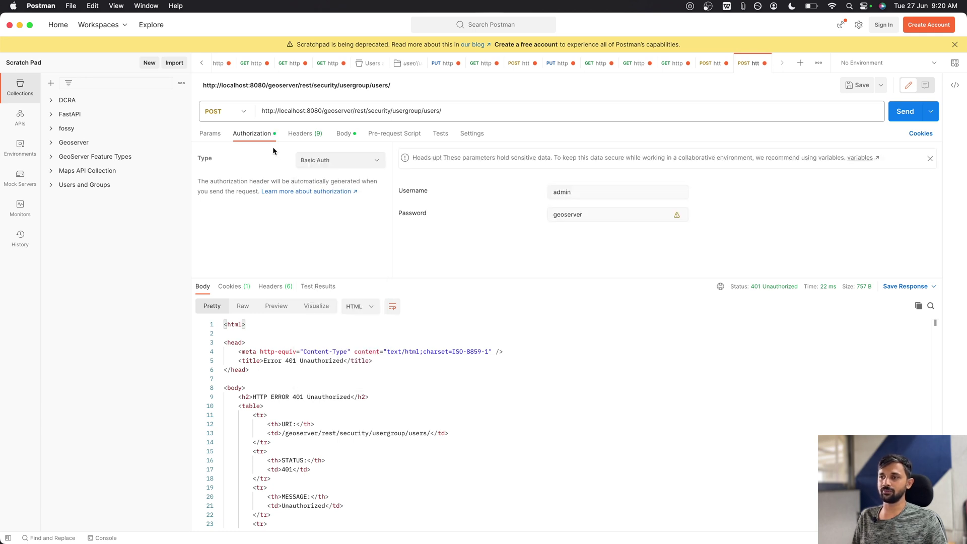
{"action": "left_click", "coordinate": [332, 160]}
{"action": "left_click", "coordinate": [335, 198]}
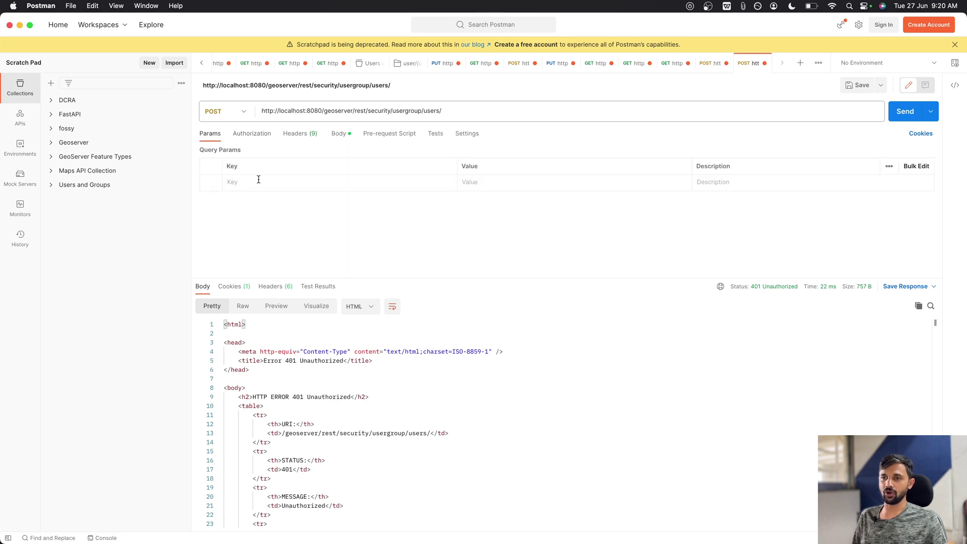
{"action": "type", "text": "lock"}
Copy the admin's authkey from line 3 of authkeys.properties in VS Code.
{"action": "key", "text": "super+Tab"}
{"action": "key", "text": "super+Tab"}
{"action": "left_click", "coordinate": [234, 106]}
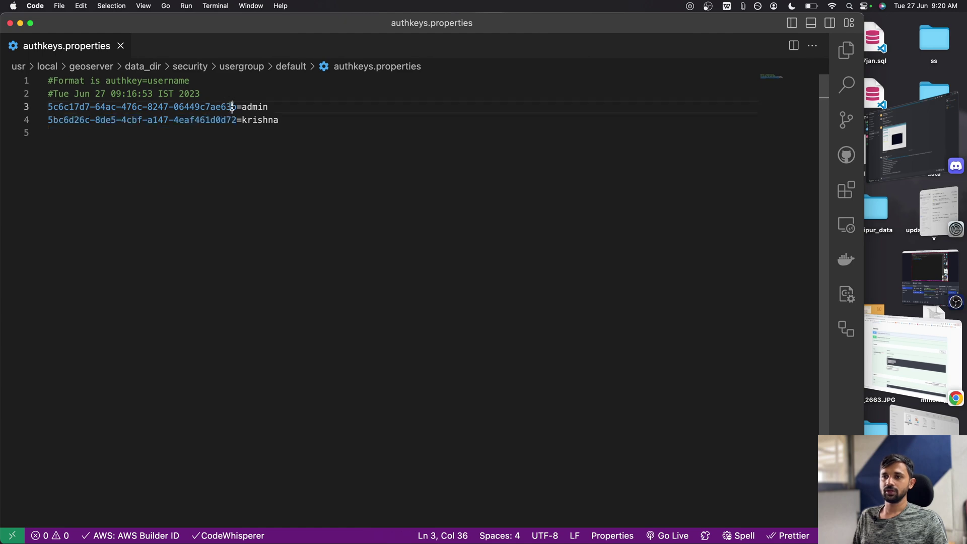
{"action": "left_click_drag", "start_coordinate": [235, 106], "coordinate": [44, 108]}
{"action": "key", "text": "super+c"}
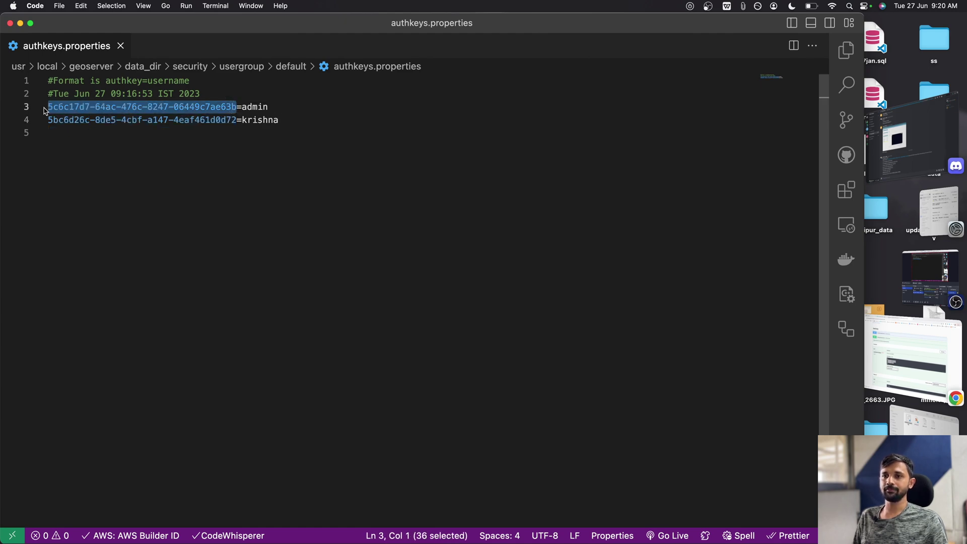
{"action": "key", "text": "super+Tab"}
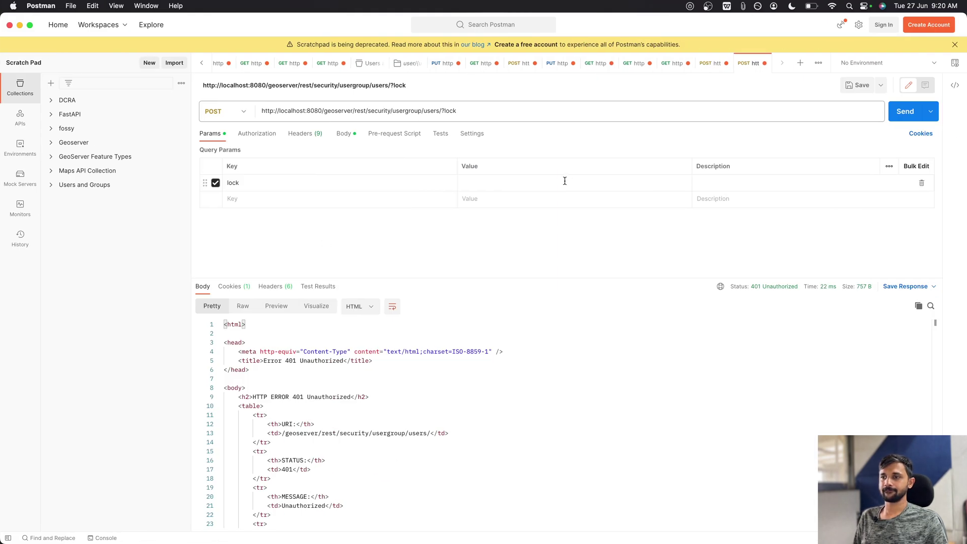
Paste the admin authkey as the lock value and send the create-user request, getting 201 Created.
{"action": "left_click", "coordinate": [564, 183]}
{"action": "key", "text": "super+v"}
{"action": "key", "text": "super+Return"}
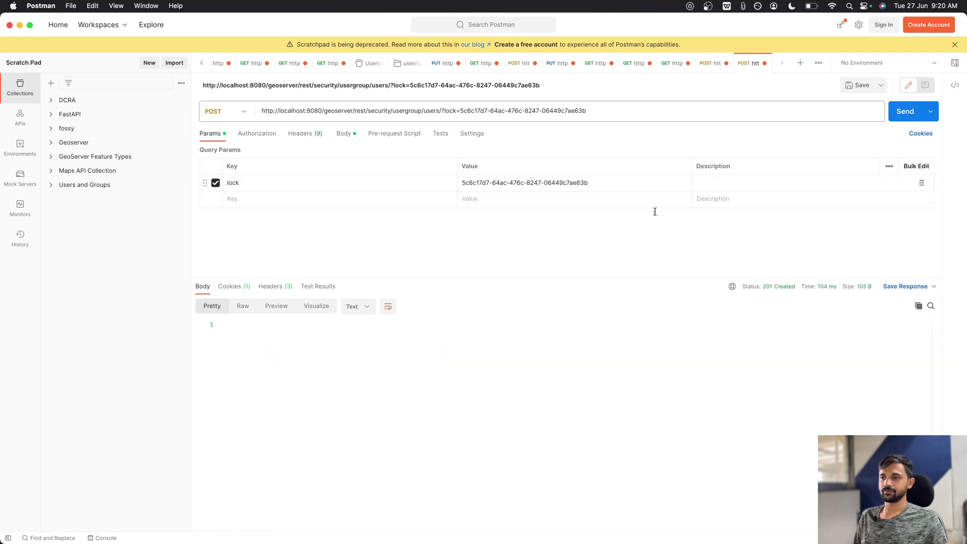
{"action": "mouse_move", "coordinate": [775, 291]}
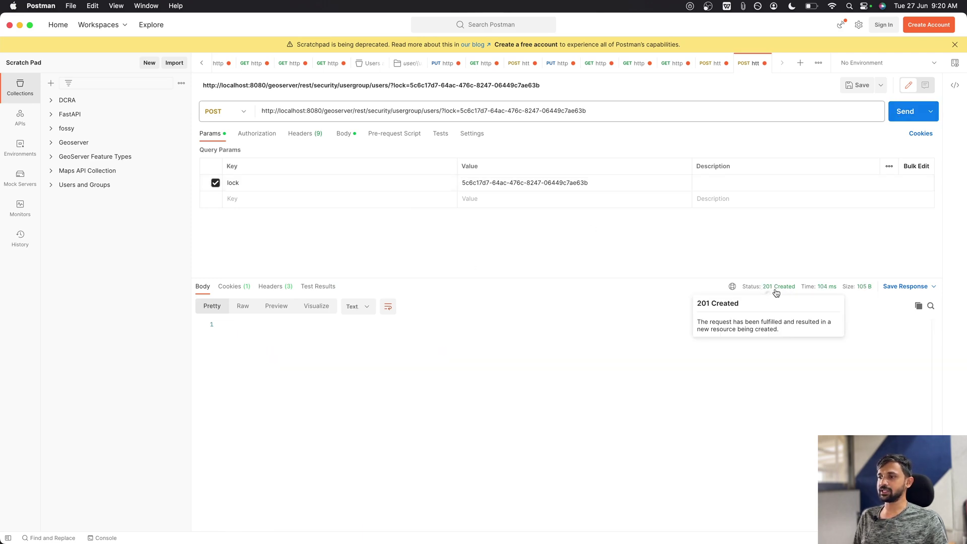
{"action": "key", "text": "super+Tab"}
{"action": "key", "text": "Escape"}
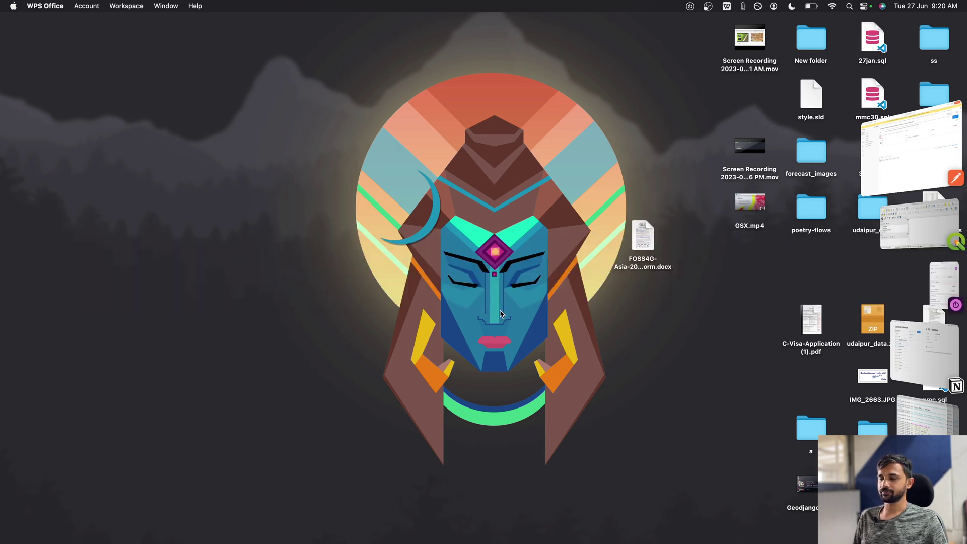
{"action": "key", "text": "super+Tab"}
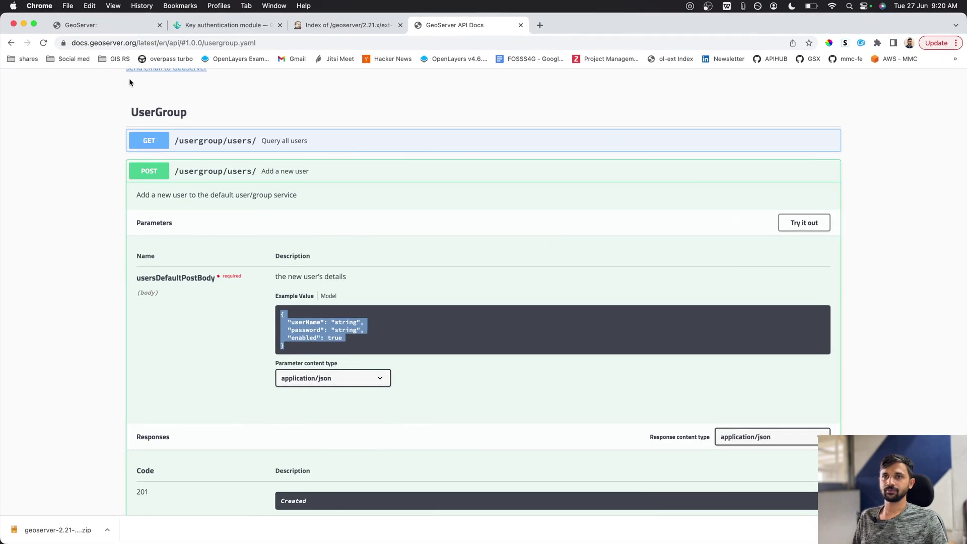
{"action": "left_click", "coordinate": [101, 28]}
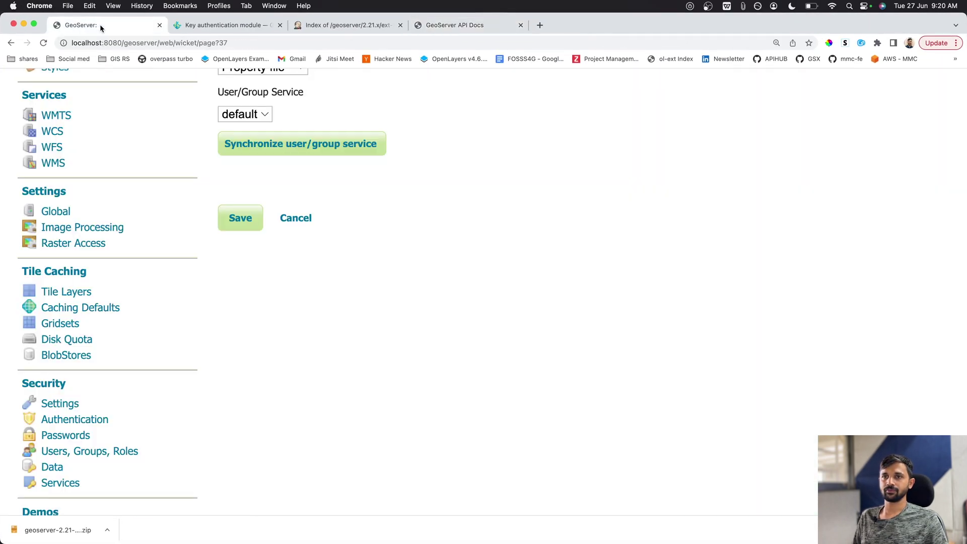
Open Users, Groups, Roles and confirm viarest is listed as enabled alongside admin and krishna.
{"action": "left_click", "coordinate": [319, 151]}
{"action": "scroll", "coordinate": [130, 295], "scroll_direction": "down", "scroll_amount": 10}
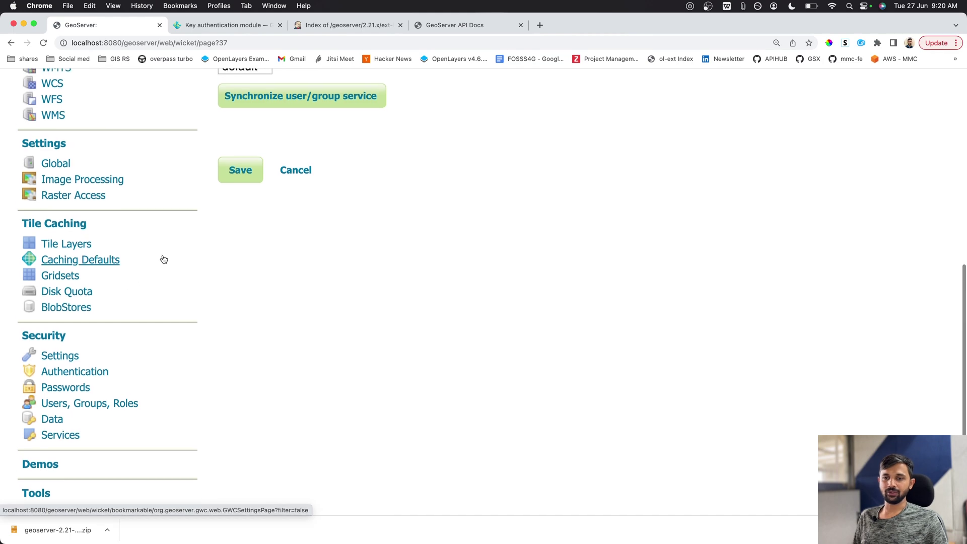
{"action": "left_click", "coordinate": [113, 397]}
{"action": "left_click", "coordinate": [113, 403]}
{"action": "scroll", "coordinate": [116, 352], "scroll_direction": "down", "scroll_amount": 10}
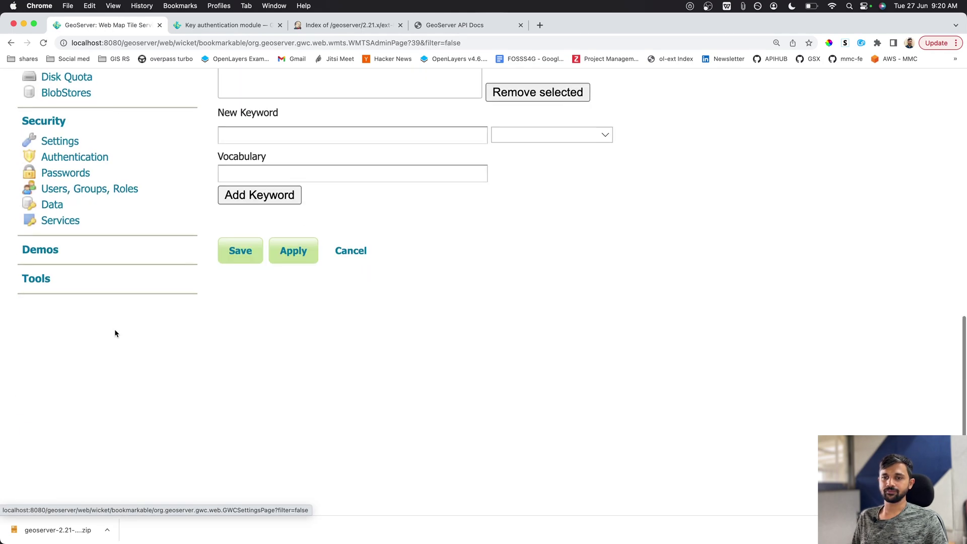
{"action": "left_click", "coordinate": [76, 200]}
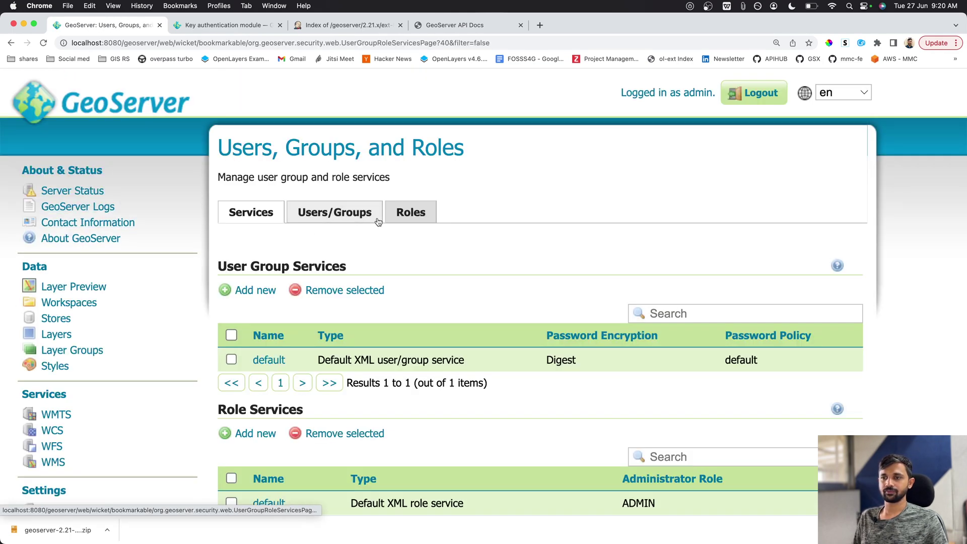
{"action": "left_click", "coordinate": [345, 214]}
{"action": "scroll", "coordinate": [348, 261], "scroll_direction": "down", "scroll_amount": 5}
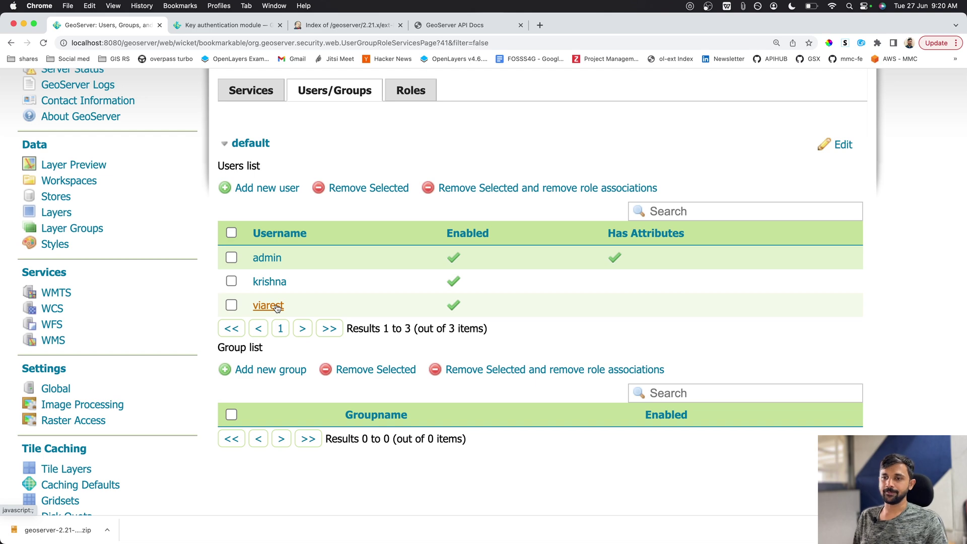
{"action": "key", "text": "F11"}
{"action": "key", "text": "super+Tab"}
{"action": "key", "text": "super+Tab"}
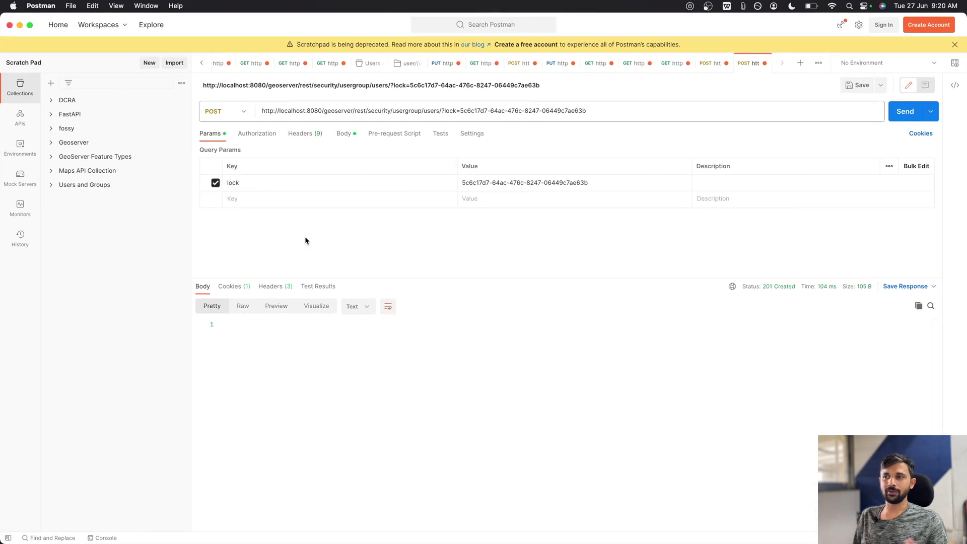
Start a new Postman request to /security/roles/role/ADMIN/user/viarest.
{"action": "key", "text": "super+Tab"}
{"action": "key", "text": "super+Tab"}
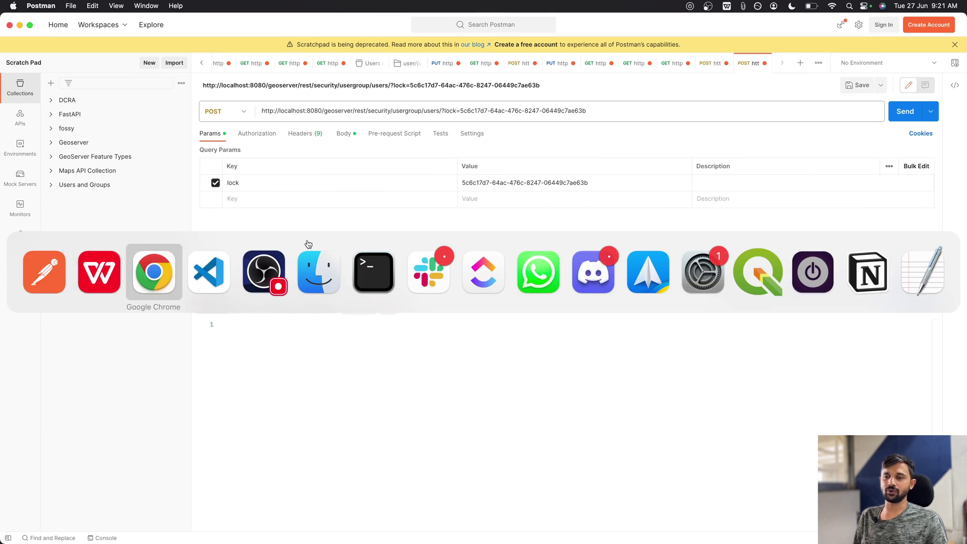
{"action": "key", "text": "Escape"}
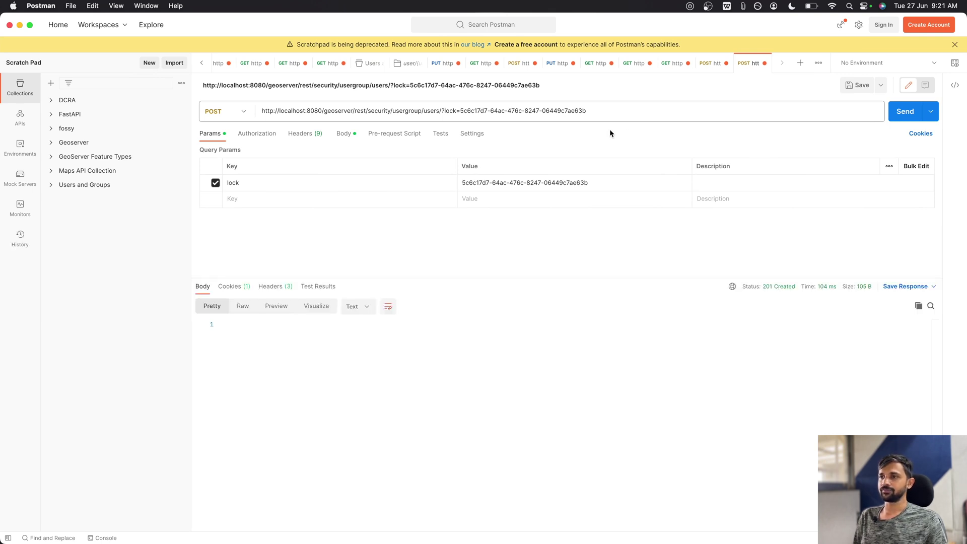
{"action": "key", "text": "super+t"}
{"action": "type", "text": "http://localhost:8080/geoserver/rest/security/roles/role/ADMIN/user/"}
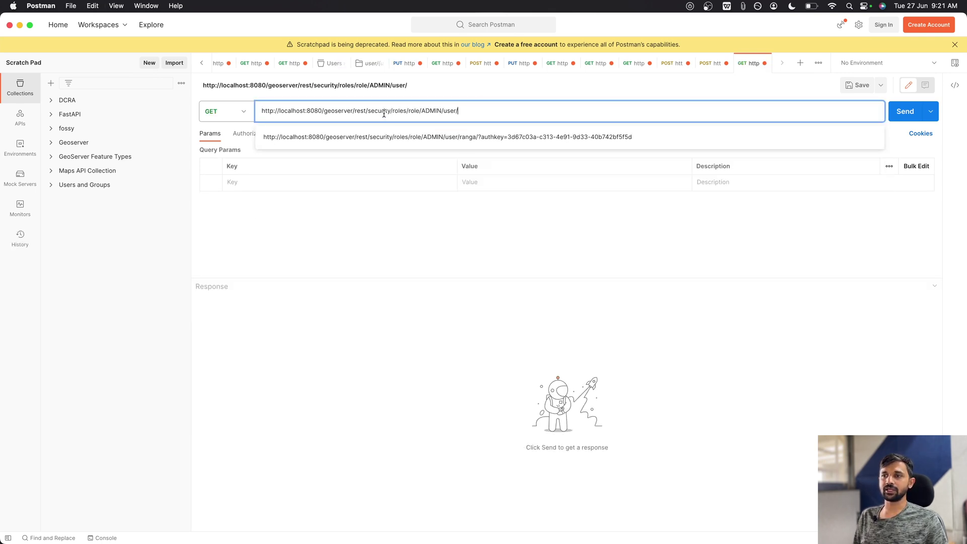
{"action": "double_click", "coordinate": [396, 110]}
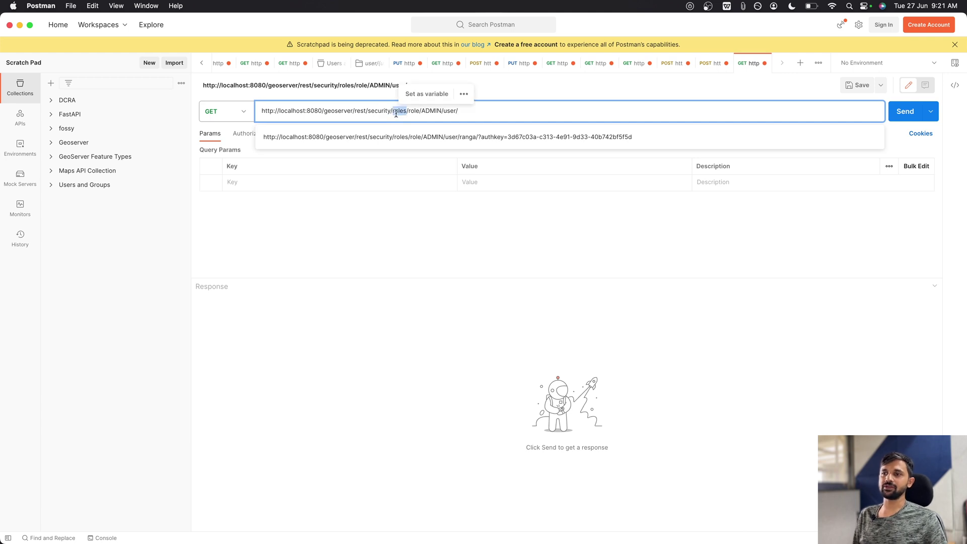
{"action": "left_click", "coordinate": [422, 112]}
{"action": "left_click", "coordinate": [476, 111], "text": "shift"}
{"action": "left_click", "coordinate": [477, 112]}
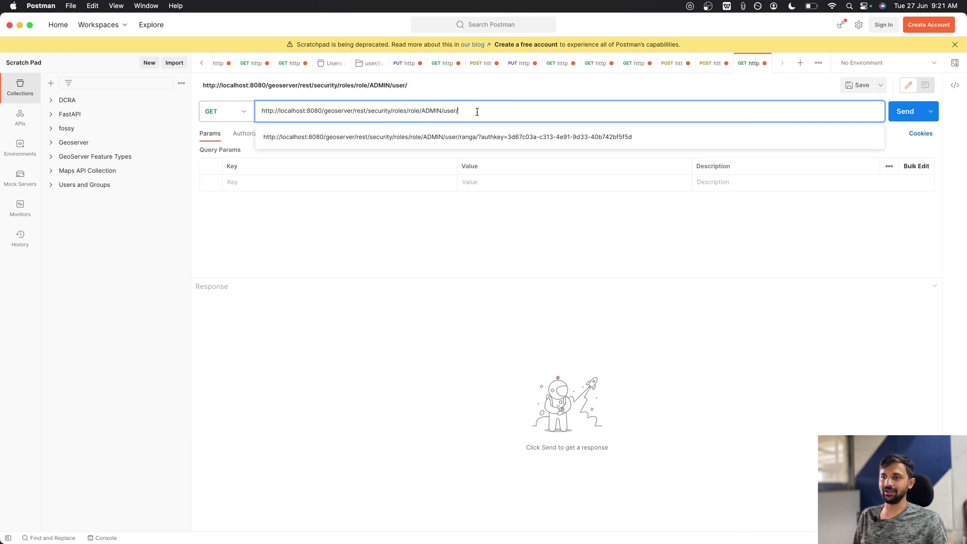
{"action": "type", "text": "viarest"}
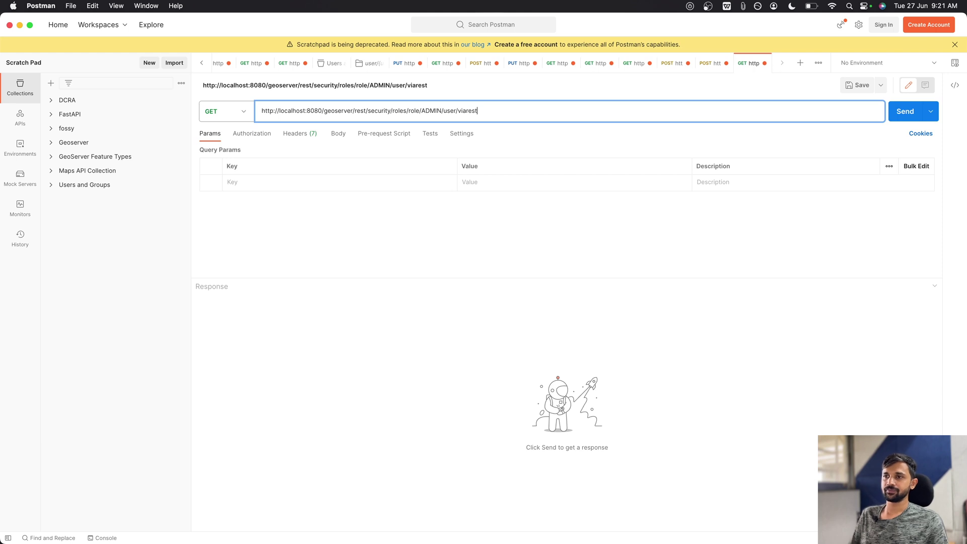
Add the lock parameter with the admin authkey and send the request as POST, getting 200 OK.
{"action": "left_click", "coordinate": [329, 181]}
{"action": "type", "text": "lock"}
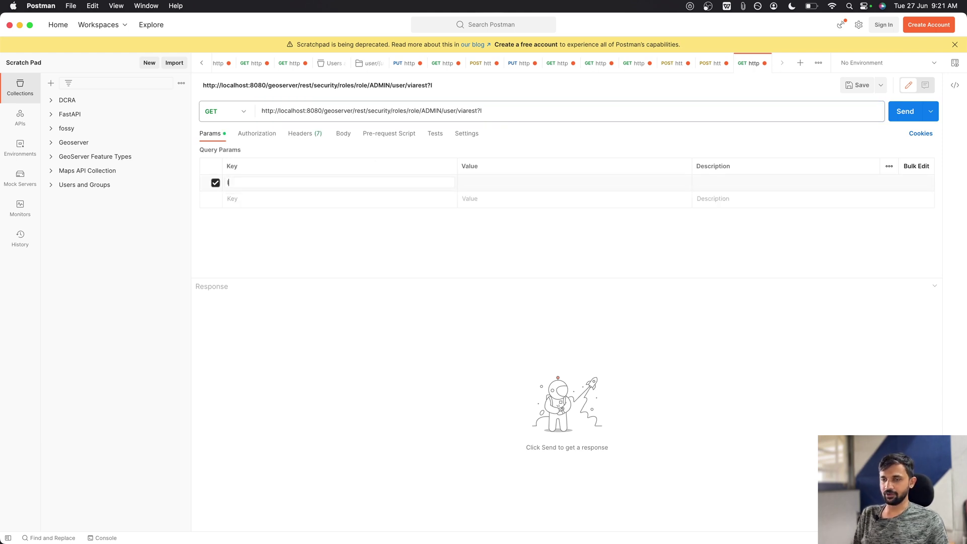
{"action": "key", "text": "super+Tab"}
{"action": "key", "text": "super+Tab"}
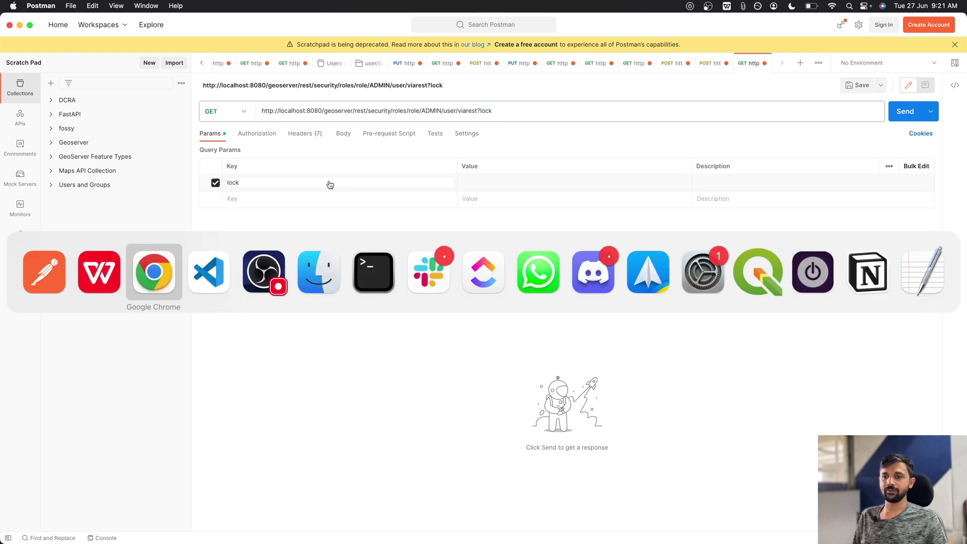
{"action": "key", "text": "super+Tab"}
{"action": "key", "text": "super+Tab"}
{"action": "key", "text": "super+Tab"}
{"action": "key", "text": "super+shift+Tab"}
{"action": "left_click", "coordinate": [517, 180]}
{"action": "key", "text": "super+v"}
{"action": "left_click", "coordinate": [897, 120]}
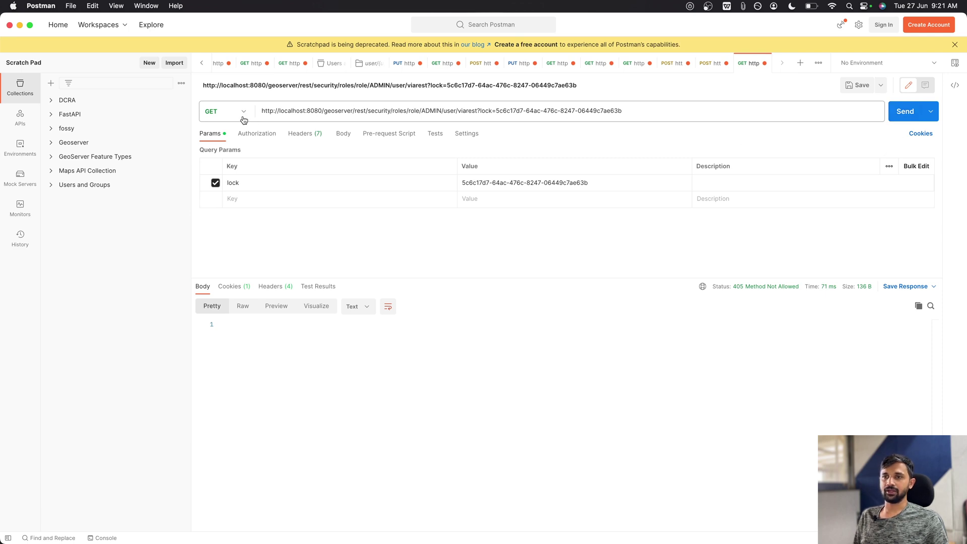
{"action": "left_click", "coordinate": [244, 120]}
{"action": "left_click", "coordinate": [240, 154]}
{"action": "left_click", "coordinate": [901, 114]}
Check viarest's user details in GeoServer to confirm the ADMIN role.
{"action": "key", "text": "super+Tab"}
{"action": "key", "text": "super+Tab"}
{"action": "key", "text": "super+Tab"}
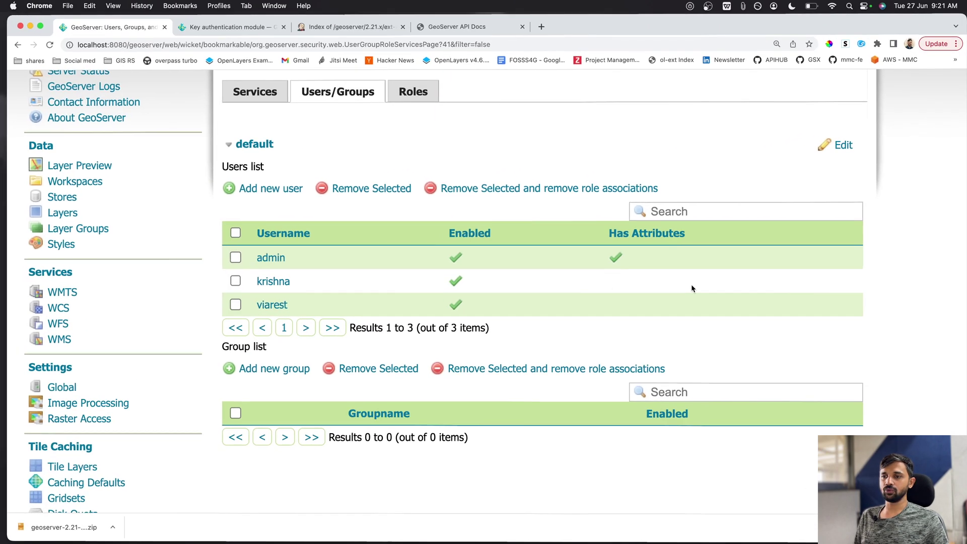
{"action": "left_click", "coordinate": [274, 305]}
{"action": "scroll", "coordinate": [276, 313], "scroll_direction": "down", "scroll_amount": 10}
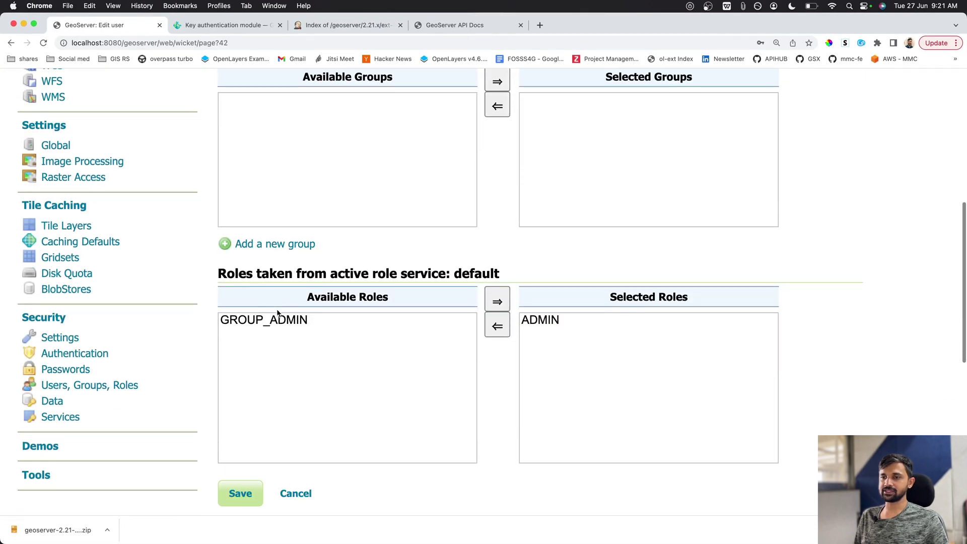
{"action": "key", "text": "super+Tab"}
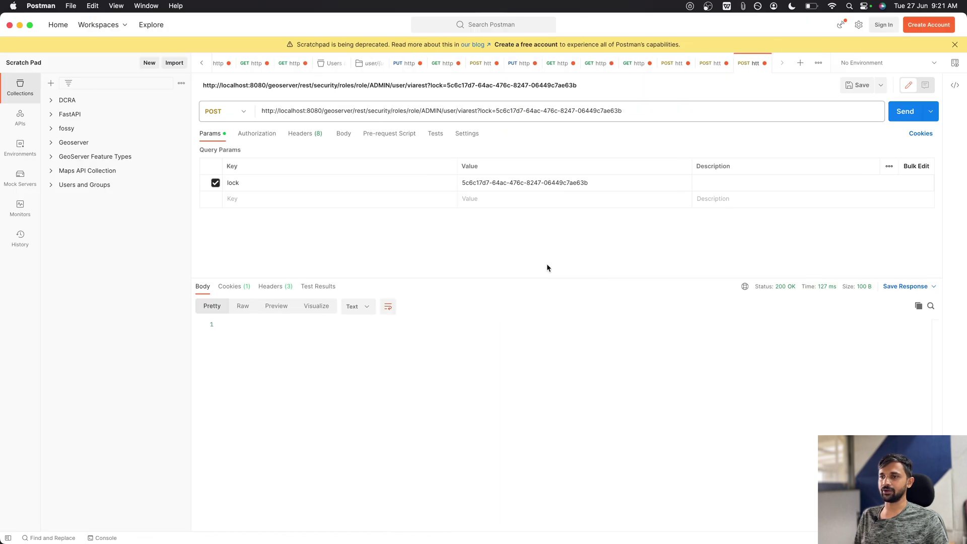
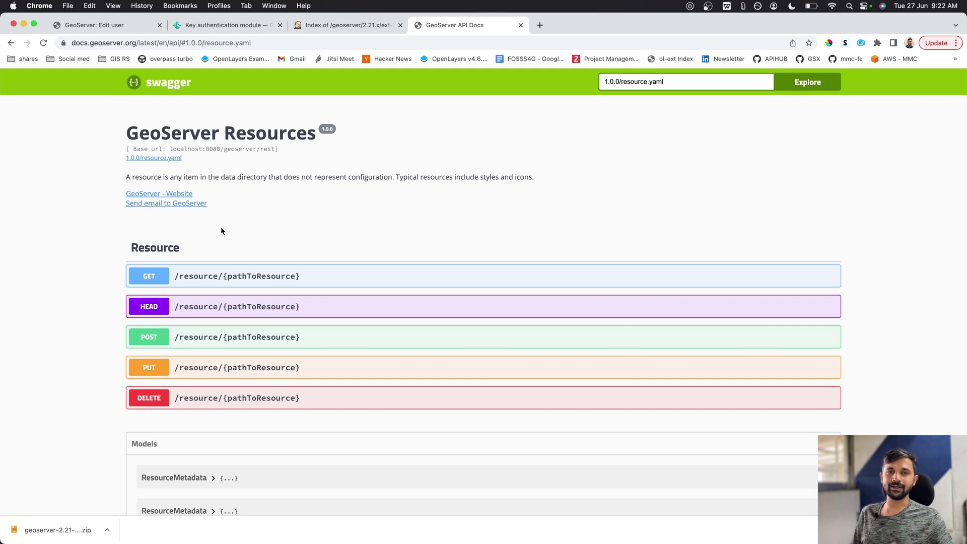
Scroll the GeoServer Resources API docs down to the /resource/{pathToResource} endpoints.
{"action": "scroll", "coordinate": [221, 231], "scroll_direction": "down", "scroll_amount": 2}
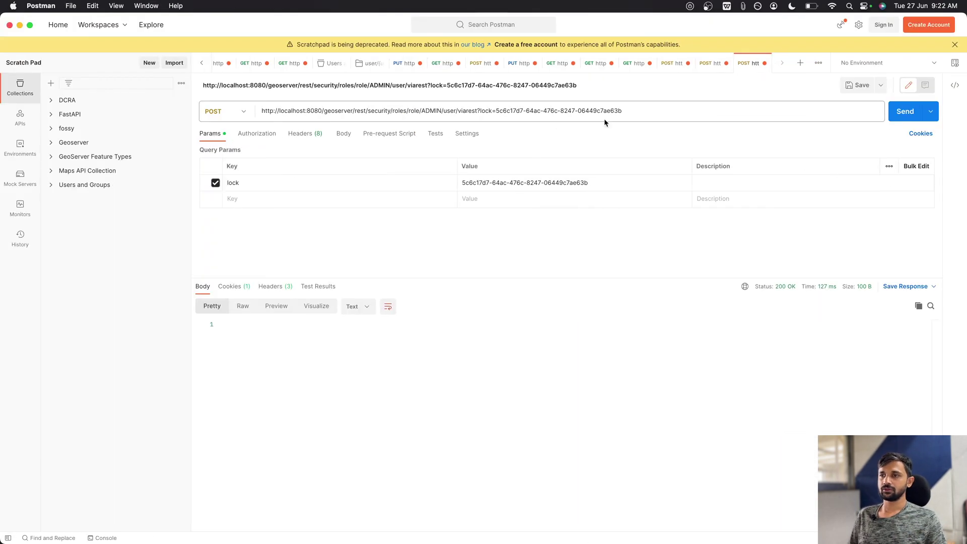
Create a new GET request to rest/resource/security/usergroup/default/authkeys.properties, reusing the URL from history.
{"action": "left_click", "coordinate": [799, 63]}
{"action": "left_click", "coordinate": [535, 111]}
{"action": "type", "text": "loca"}
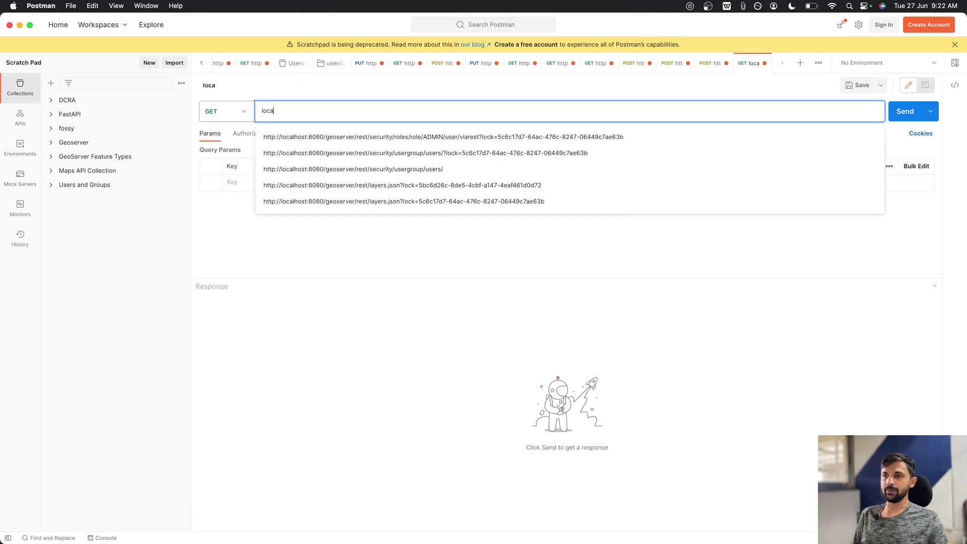
{"action": "key", "text": "Down"}
{"action": "key", "text": "Down"}
{"action": "key", "text": "Down"}
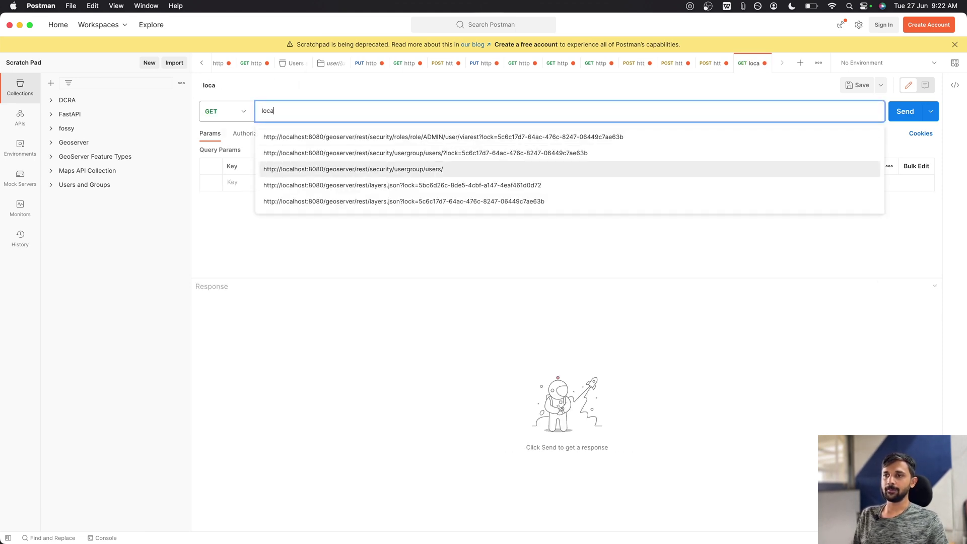
{"action": "key", "text": "Return"}
{"action": "key", "text": "BackSpace"}
{"action": "key", "text": "BackSpace"}
{"action": "key", "text": "BackSpace"}
{"action": "key", "text": "BackSpace"}
{"action": "key", "text": "BackSpace"}
{"action": "key", "text": "BackSpace"}
{"action": "key", "text": "BackSpace"}
{"action": "key", "text": "BackSpace"}
{"action": "key", "text": "BackSpace"}
{"action": "key", "text": "BackSpace"}
{"action": "key", "text": "BackSpace"}
{"action": "key", "text": "BackSpace"}
{"action": "key", "text": "BackSpace"}
{"action": "key", "text": "BackSpace"}
{"action": "key", "text": "BackSpace"}
{"action": "key", "text": "BackSpace"}
{"action": "key", "text": "BackSpace"}
{"action": "key", "text": "BackSpace"}
{"action": "key", "text": "BackSpace"}
{"action": "key", "text": "BackSpace"}
{"action": "key", "text": "BackSpace"}
{"action": "key", "text": "BackSpace"}
{"action": "key", "text": "BackSpace"}
{"action": "key", "text": "BackSpace"}
{"action": "key", "text": "BackSpace"}
{"action": "type", "text": "rest/re"}
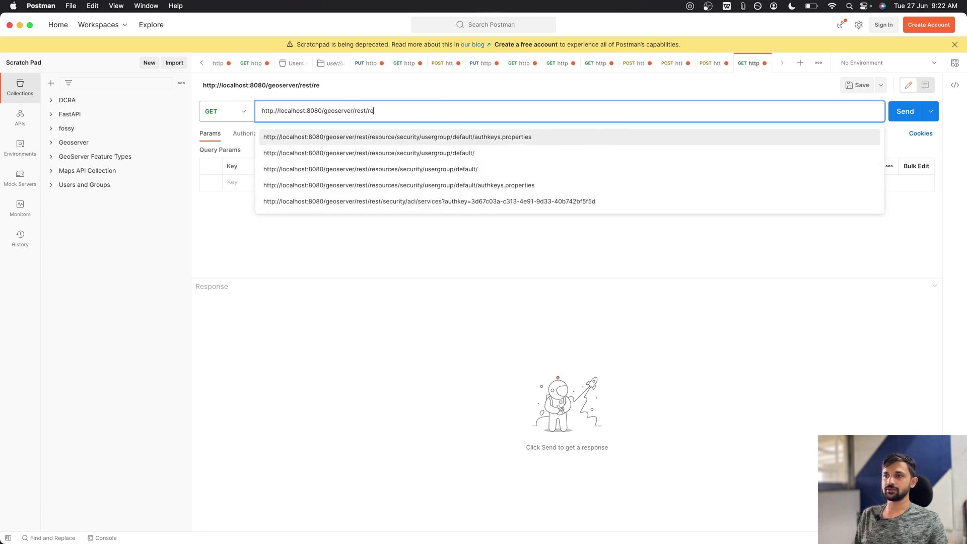
{"action": "left_click", "coordinate": [503, 137]}
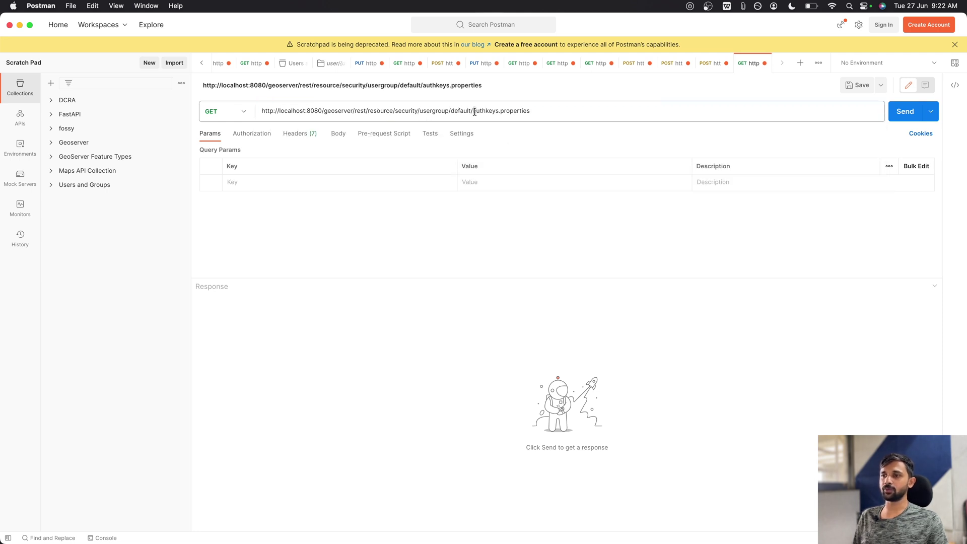
{"action": "double_click", "coordinate": [474, 111]}
{"action": "double_click", "coordinate": [405, 111]}
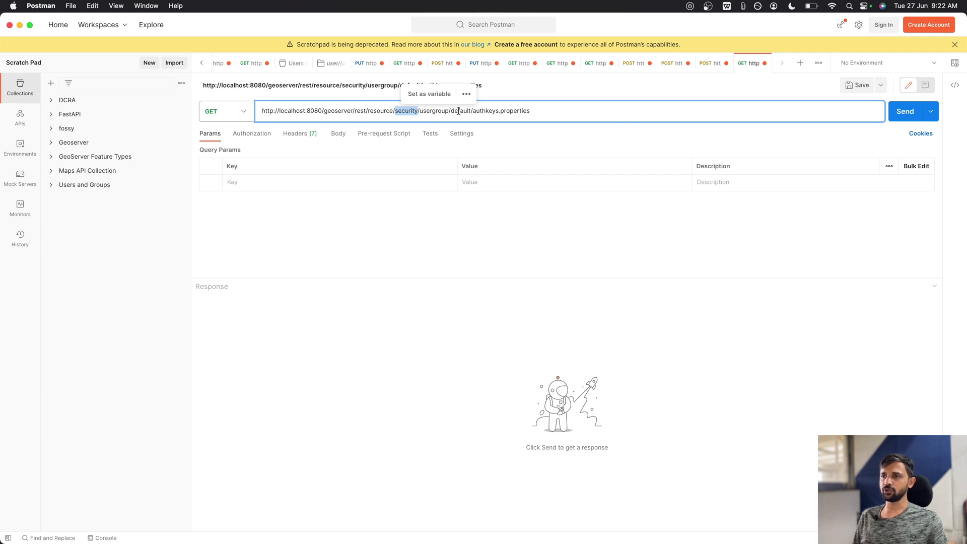
{"action": "key", "text": "super+Tab"}
{"action": "key", "text": "super+Tab"}
{"action": "key", "text": "super+Tab"}
{"action": "key", "text": "super+Tab"}
{"action": "key", "text": "super+Tab"}
In Finder, browse data_dir to security/usergroup/default, where authkeys.properties lives, then return to Postman.
{"action": "left_click", "coordinate": [272, 151]}
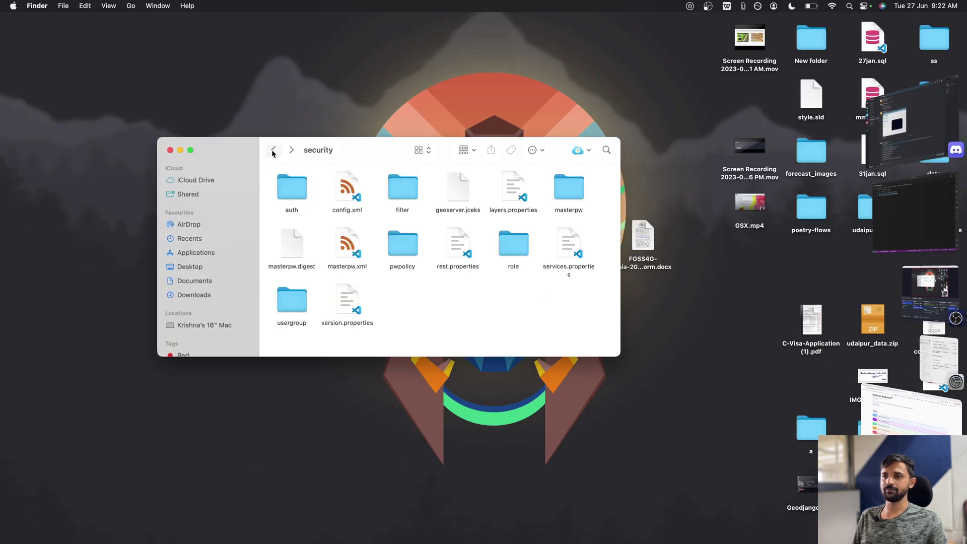
{"action": "left_click", "coordinate": [273, 150]}
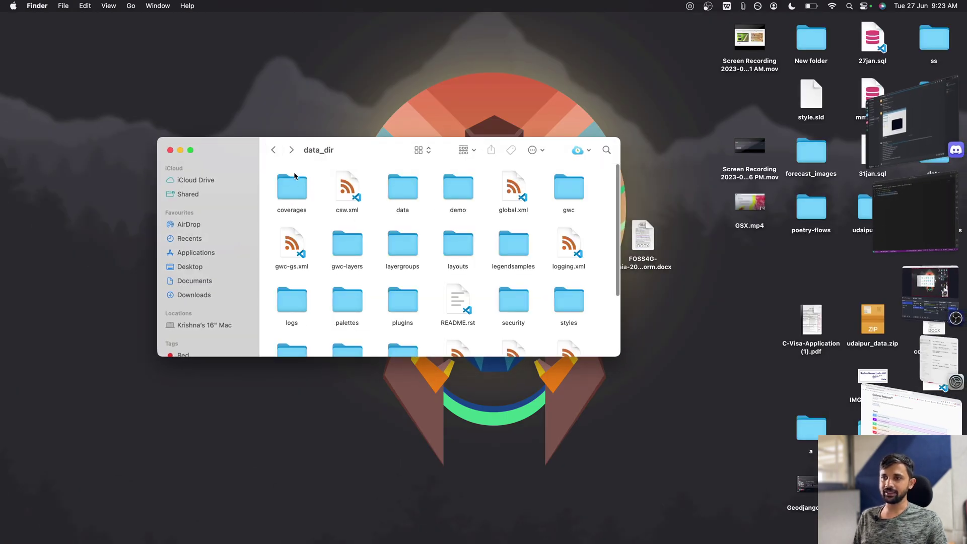
{"action": "left_click", "coordinate": [272, 151]}
{"action": "double_click", "coordinate": [348, 199]}
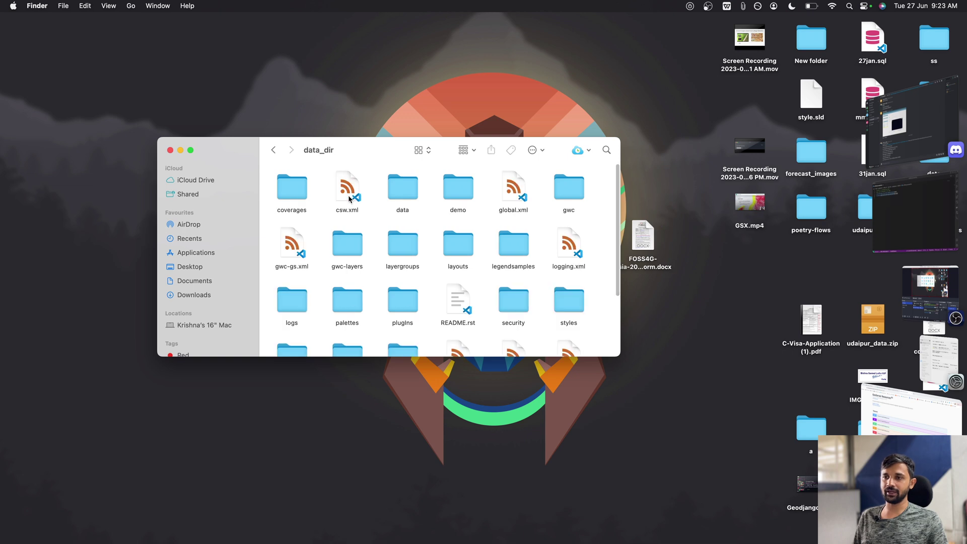
{"action": "scroll", "coordinate": [349, 199], "scroll_direction": "down", "scroll_amount": 3}
{"action": "left_click", "coordinate": [524, 229]}
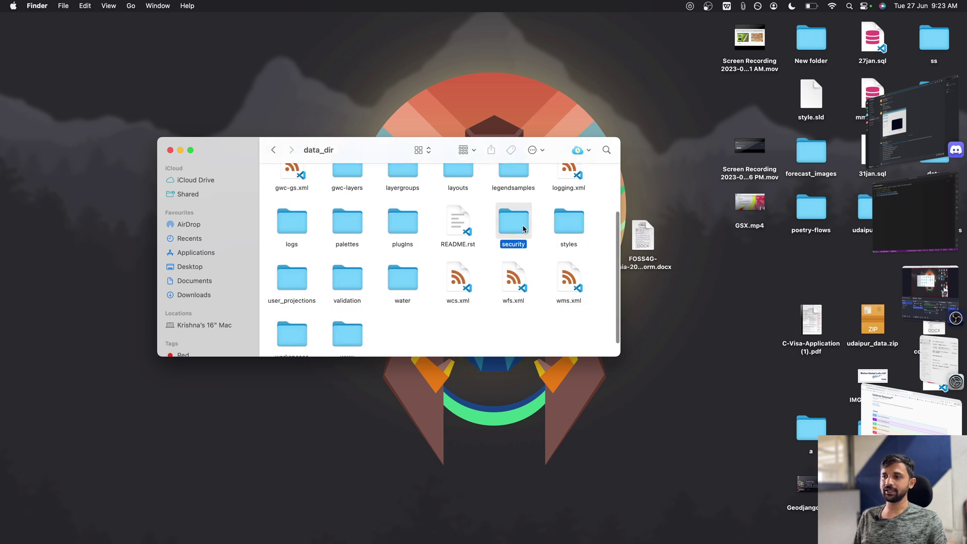
{"action": "double_click", "coordinate": [524, 229]}
{"action": "double_click", "coordinate": [292, 302]}
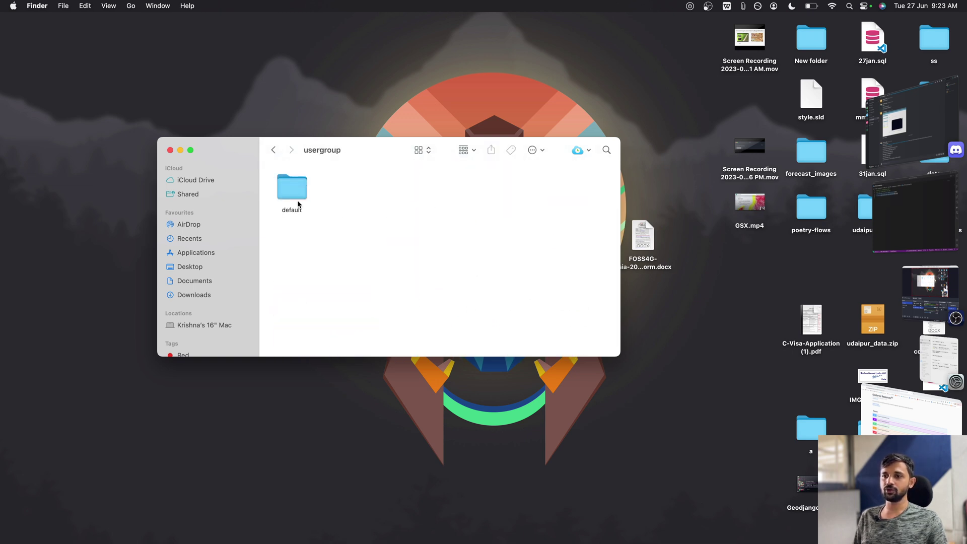
{"action": "double_click", "coordinate": [292, 190]}
{"action": "key", "text": "super+Tab"}
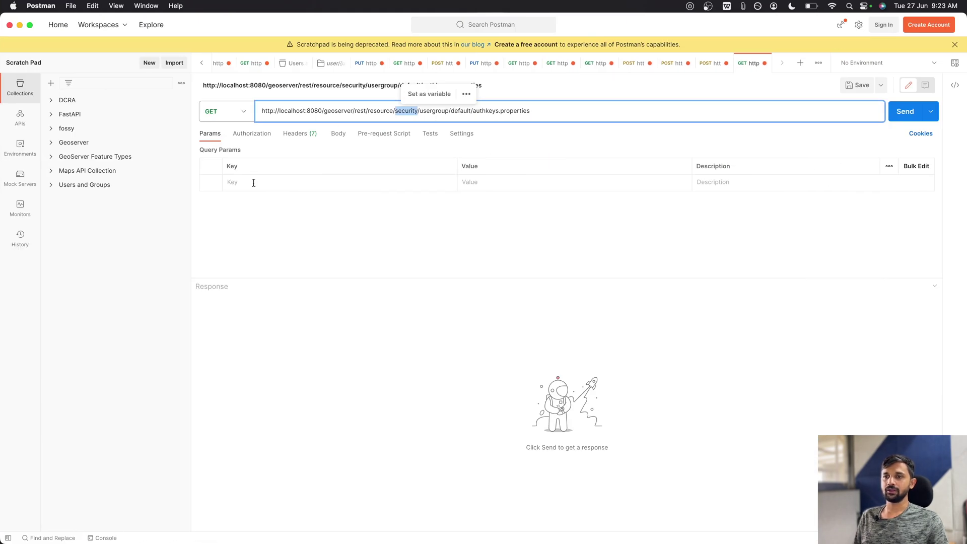
Add a 'lock' query parameter set to the admin key copied from authkeys.properties in the editor.
{"action": "left_click", "coordinate": [253, 181]}
{"action": "type", "text": "lock"}
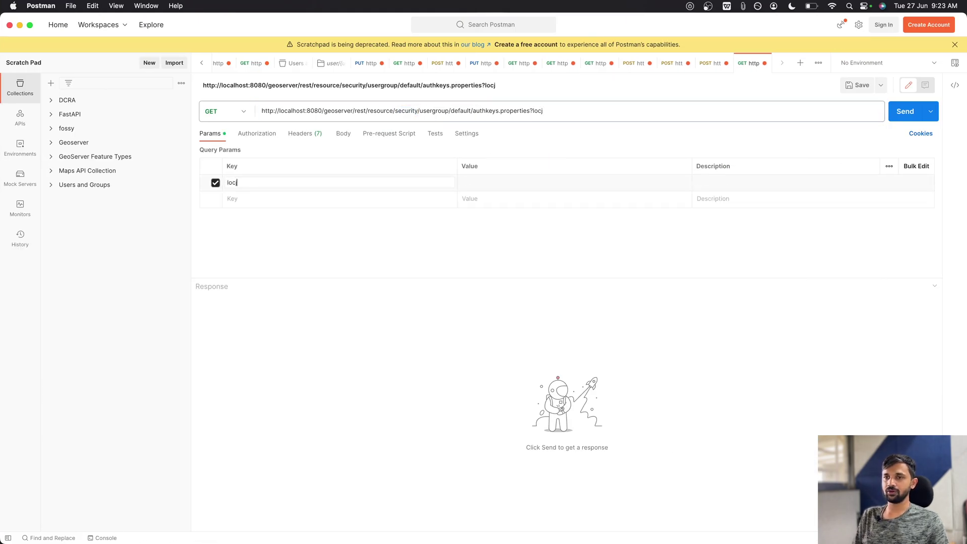
{"action": "key", "text": "super+Tab"}
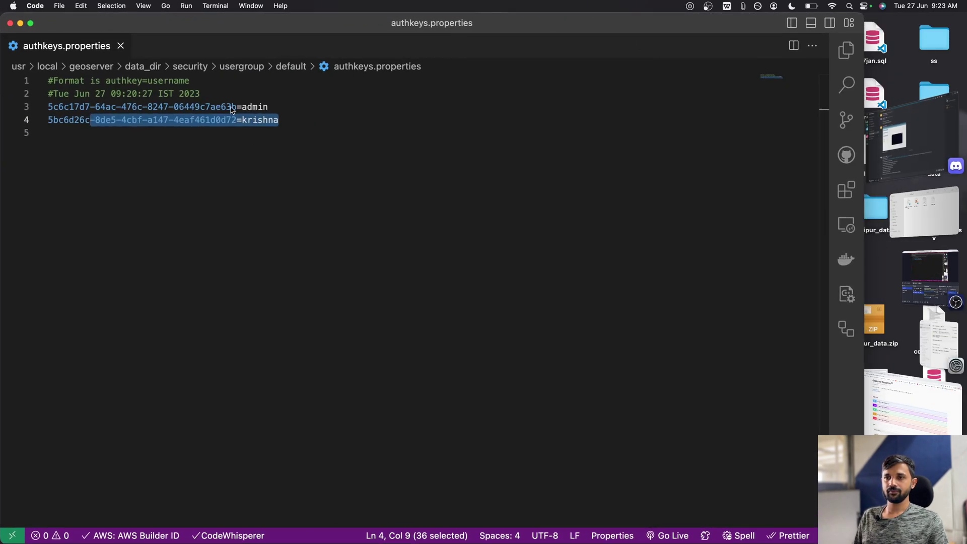
{"action": "left_click_drag", "start_coordinate": [174, 106], "coordinate": [19, 108]}
{"action": "key", "text": "super+Tab"}
{"action": "left_click", "coordinate": [524, 183]}
Send the GET and copy the four authkeys lines from the 200 OK response.
{"action": "left_click", "coordinate": [904, 112]}
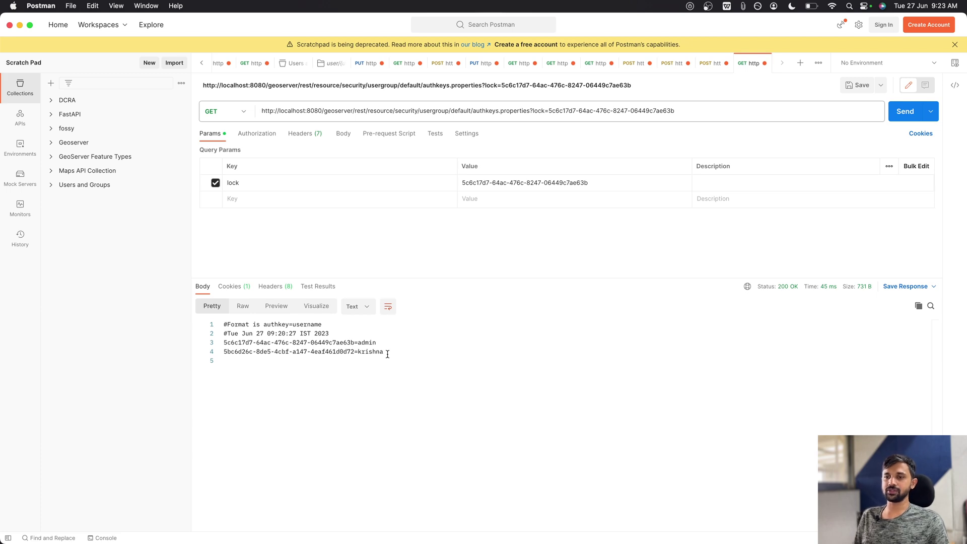
{"action": "key", "text": "super+Tab"}
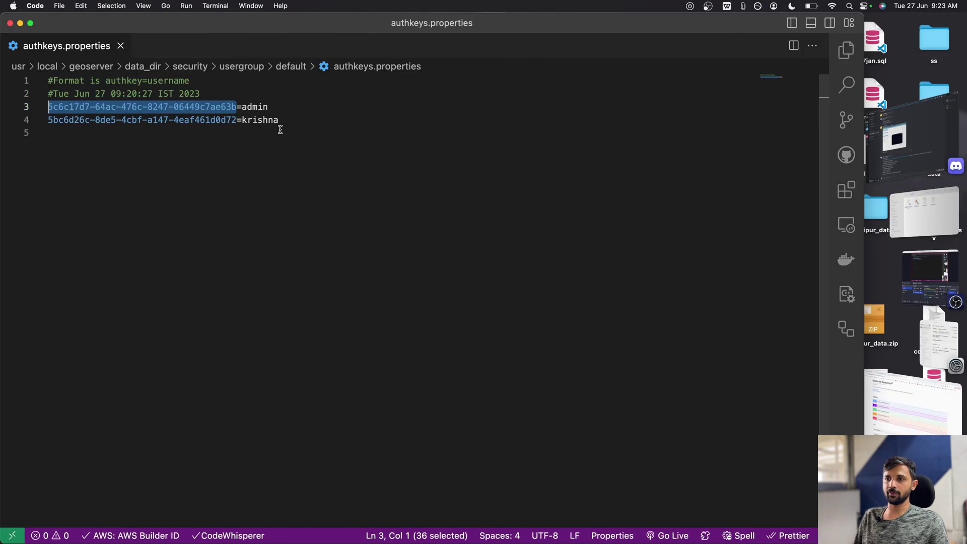
{"action": "key", "text": "super+Tab"}
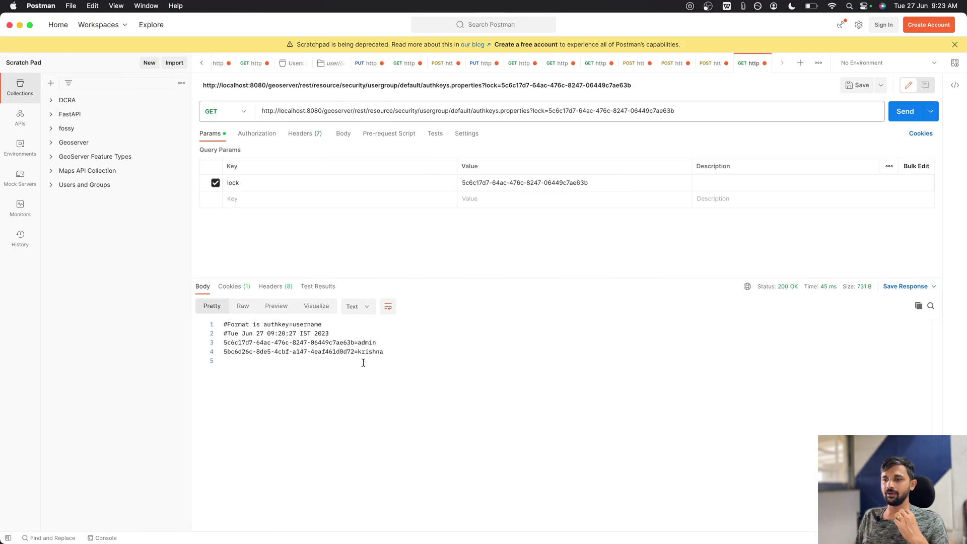
{"action": "left_click_drag", "start_coordinate": [394, 351], "coordinate": [222, 323]}
{"action": "key", "text": "super+c"}
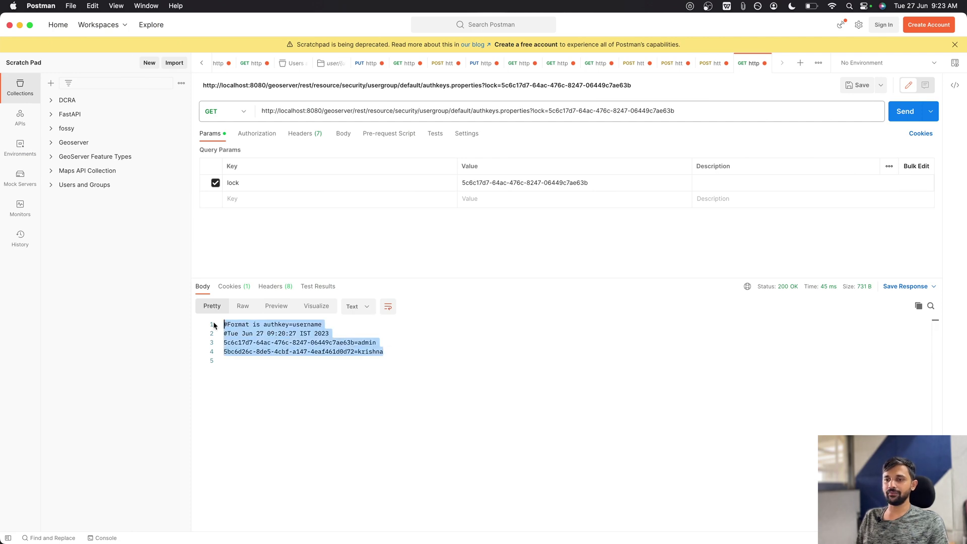
{"action": "left_click", "coordinate": [243, 111]}
Make the request a PUT with a raw body of the copied authkeys lines plus a new fifth line.
{"action": "left_click", "coordinate": [236, 169]}
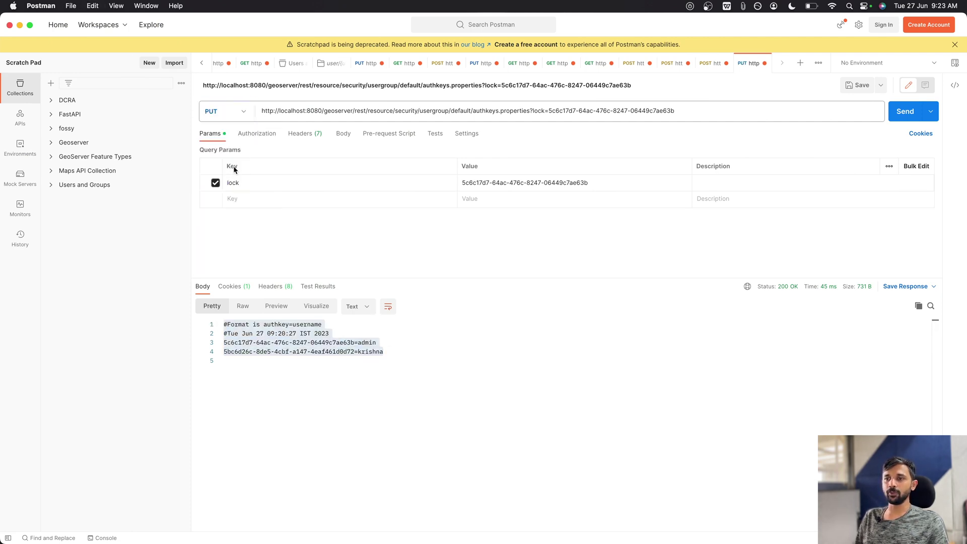
{"action": "left_click", "coordinate": [343, 134]}
{"action": "left_click", "coordinate": [372, 151]}
{"action": "left_click", "coordinate": [481, 196]}
{"action": "key", "text": "super+v"}
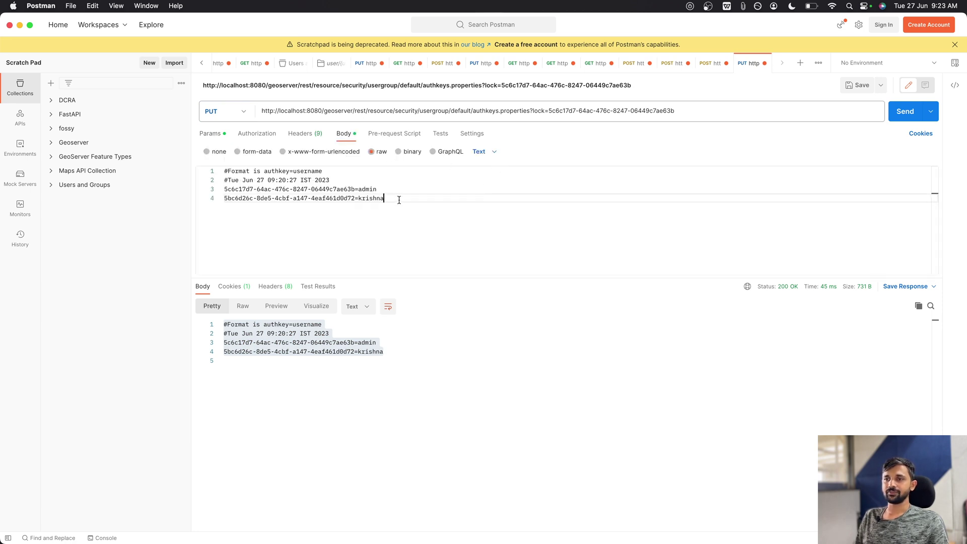
{"action": "key", "text": "Return"}
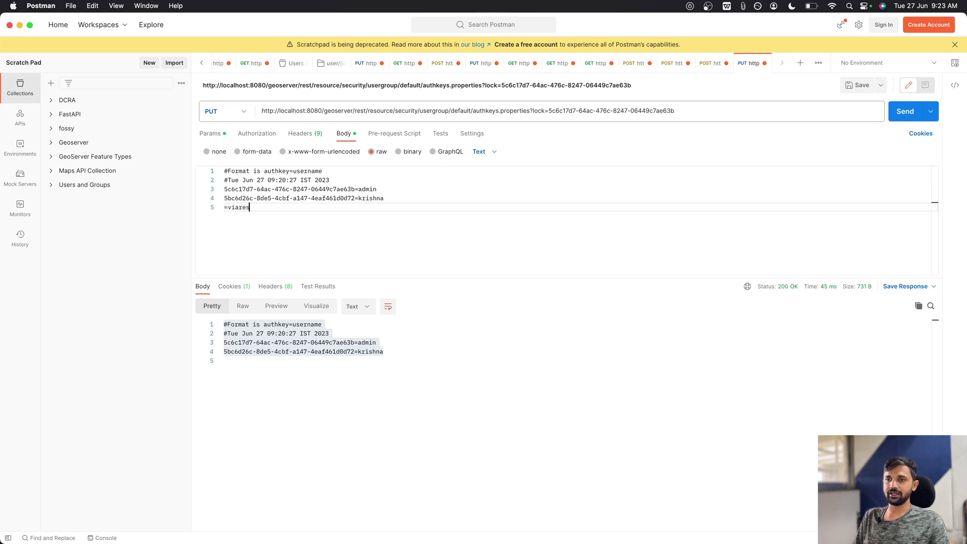
{"action": "key", "text": "super+Tab"}
{"action": "key", "text": "super+Tab"}
{"action": "key", "text": "super+Tab"}
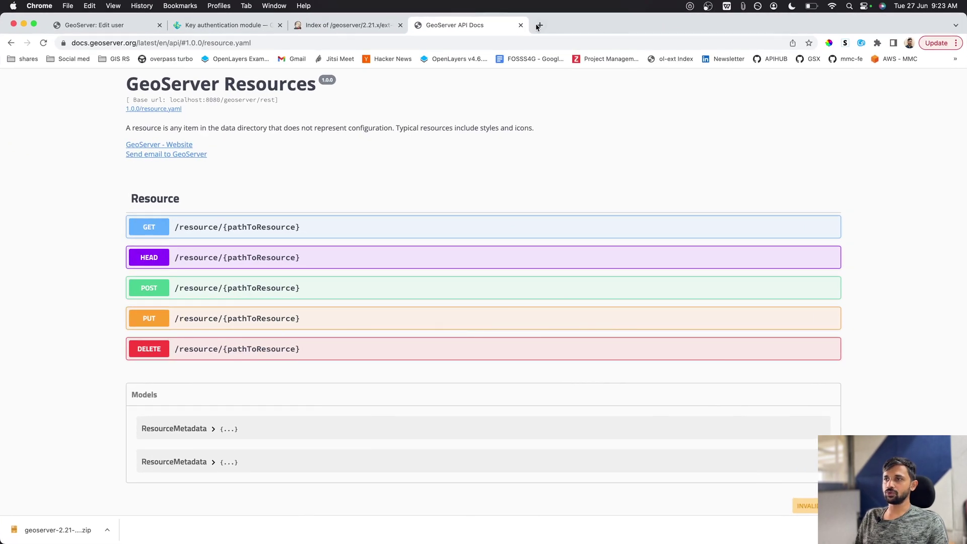
Search Google for 'random string generator' and open the PineTools generator.
{"action": "left_click", "coordinate": [538, 25]}
{"action": "type", "text": "random"}
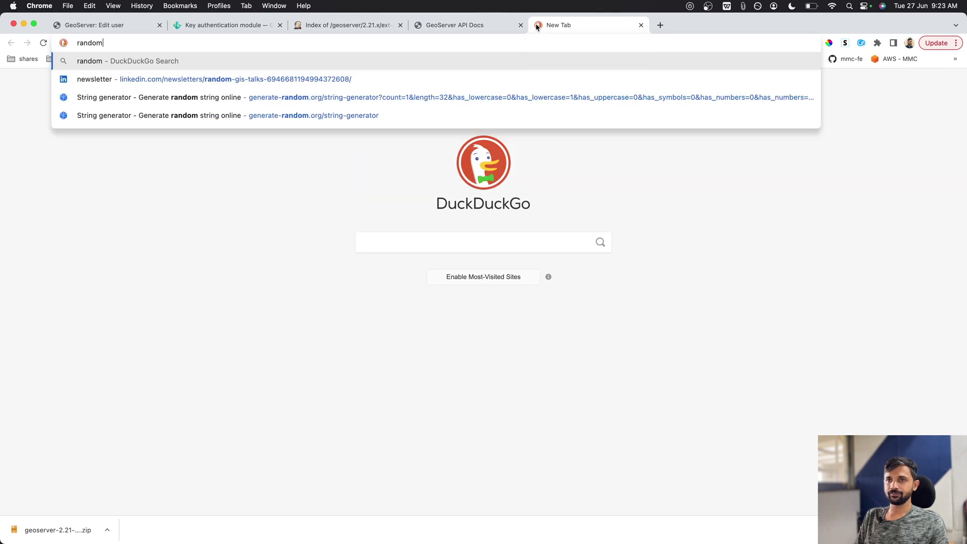
{"action": "type", "text": " string"}
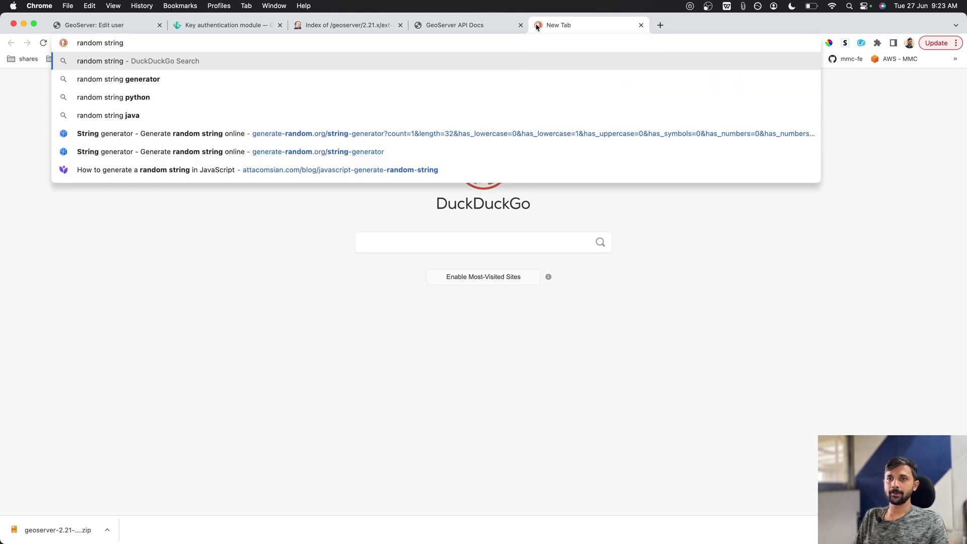
{"action": "type", "text": " generator"}
{"action": "key", "text": "Return"}
{"action": "left_click", "coordinate": [201, 302]}
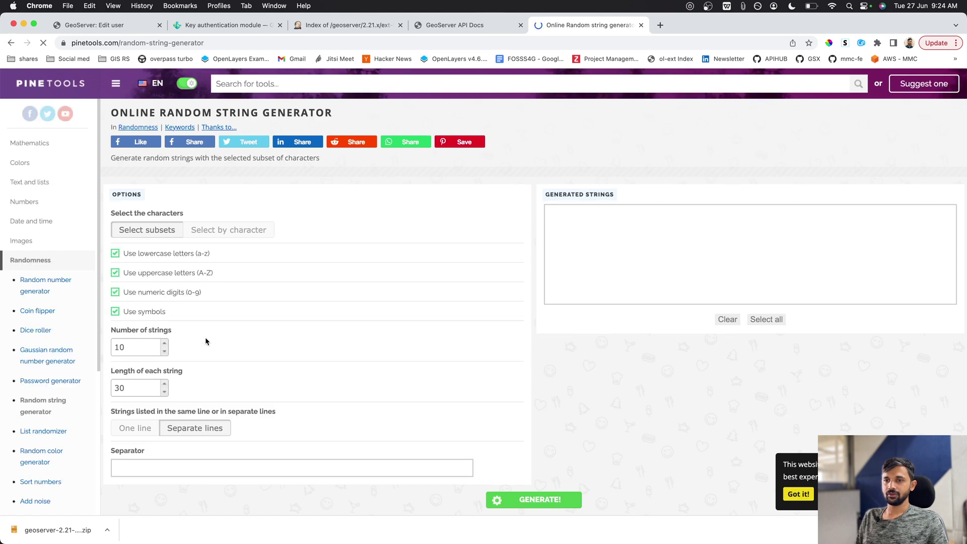
Generate a symbol-free random string and paste it before =viarest on line 5 of the body.
{"action": "left_click", "coordinate": [507, 491]}
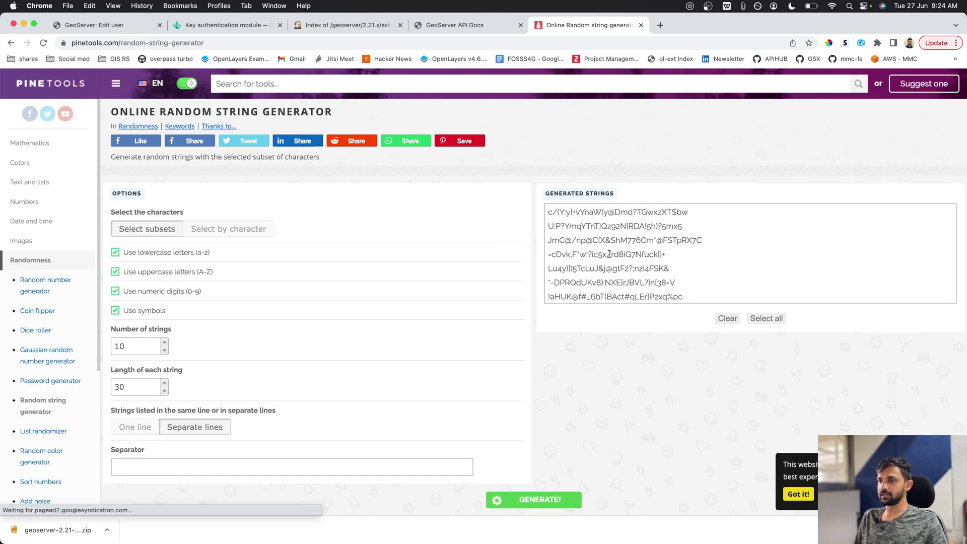
{"action": "scroll", "coordinate": [624, 258], "scroll_direction": "down", "scroll_amount": 2}
{"action": "left_click", "coordinate": [115, 355]}
{"action": "left_click", "coordinate": [534, 499]}
{"action": "double_click", "coordinate": [606, 220]}
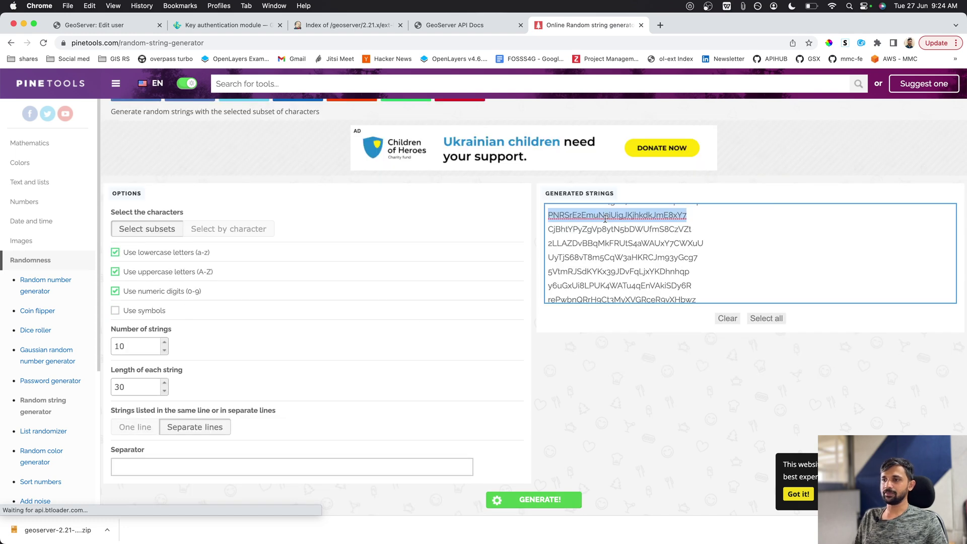
{"action": "key", "text": "super+Tab"}
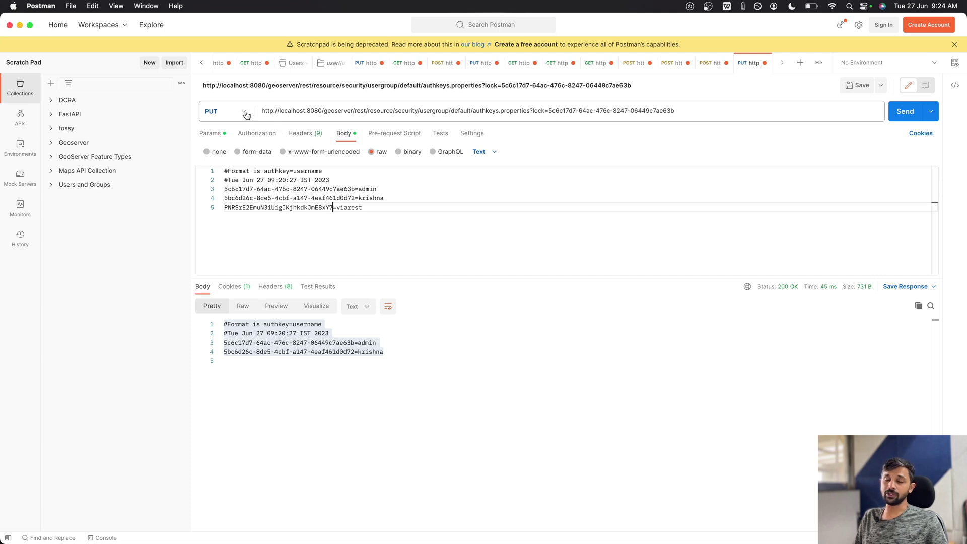
Send the PUT and confirm the new viarest key line in authkeys.properties on disk.
{"action": "left_click", "coordinate": [904, 113]}
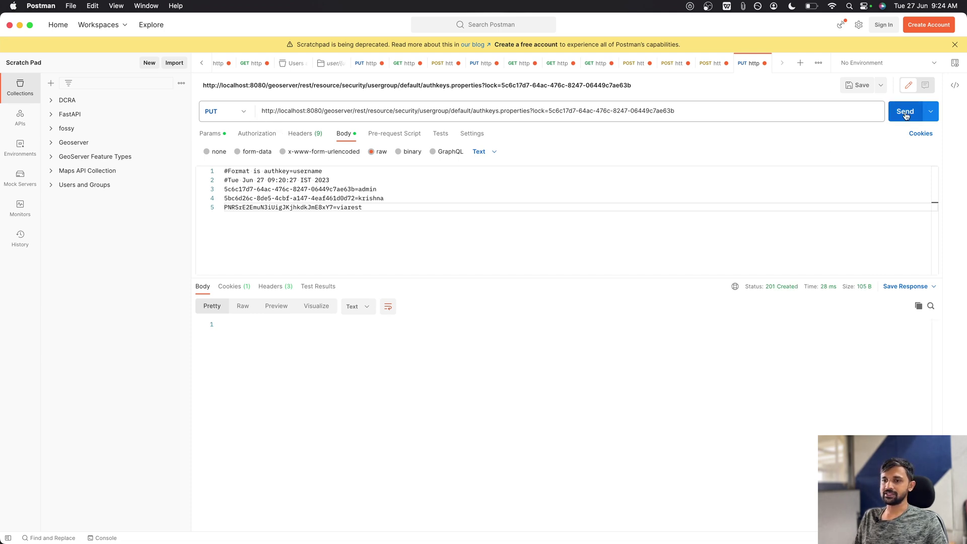
{"action": "key", "text": "super+Tab"}
{"action": "key", "text": "super+Tab"}
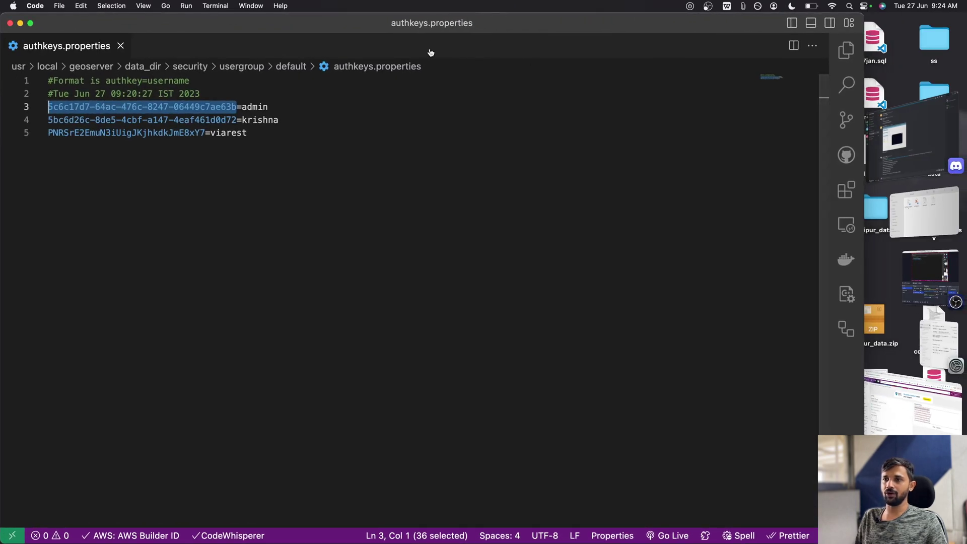
{"action": "double_click", "coordinate": [87, 132]}
{"action": "key", "text": "super+Tab"}
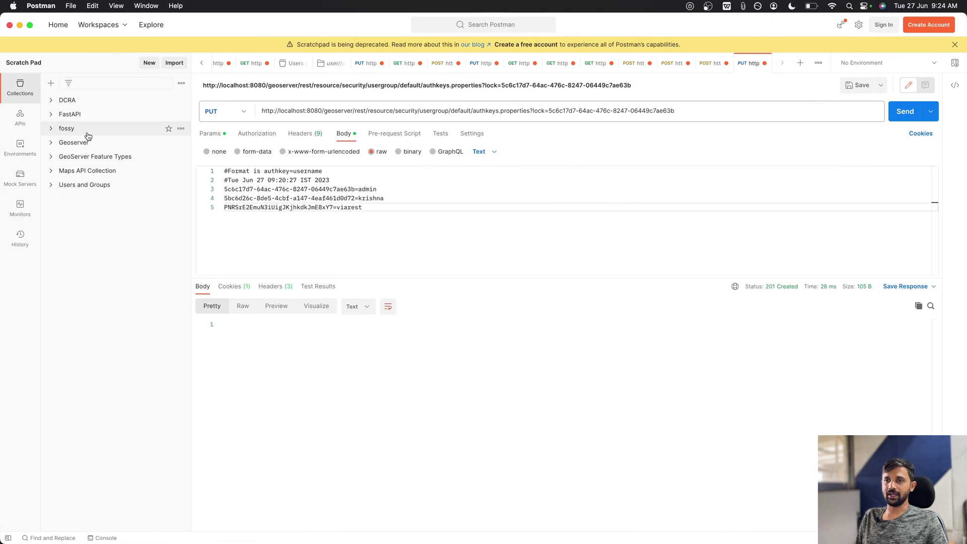
{"action": "left_click", "coordinate": [558, 63]}
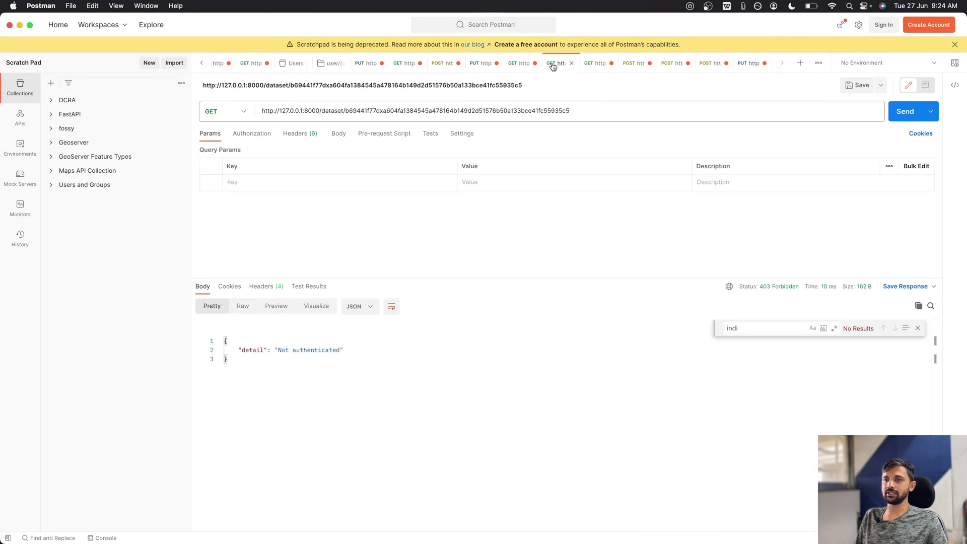
In the layers.json request, rename the authkey parameter to 'lock' and set it to the new viarest key.
{"action": "left_click", "coordinate": [630, 65]}
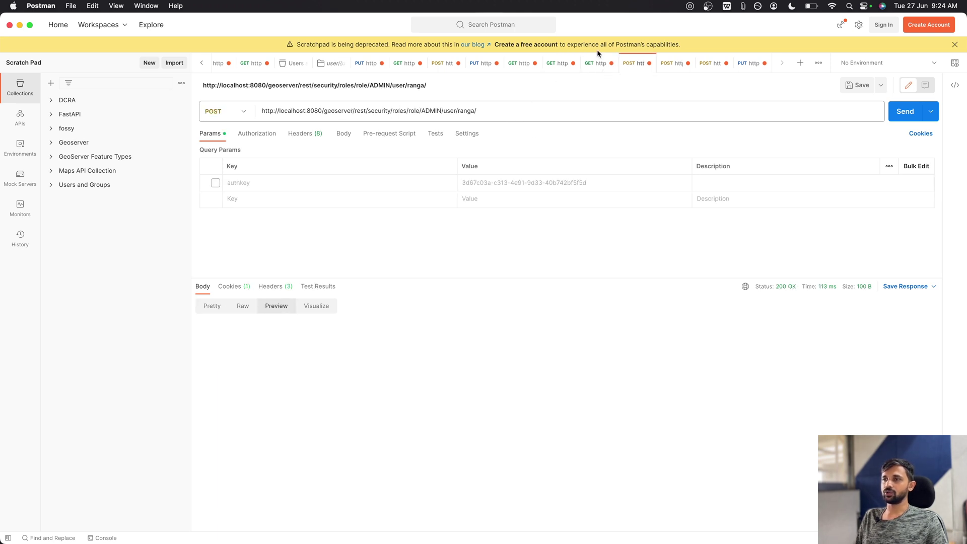
{"action": "left_click", "coordinate": [593, 65]}
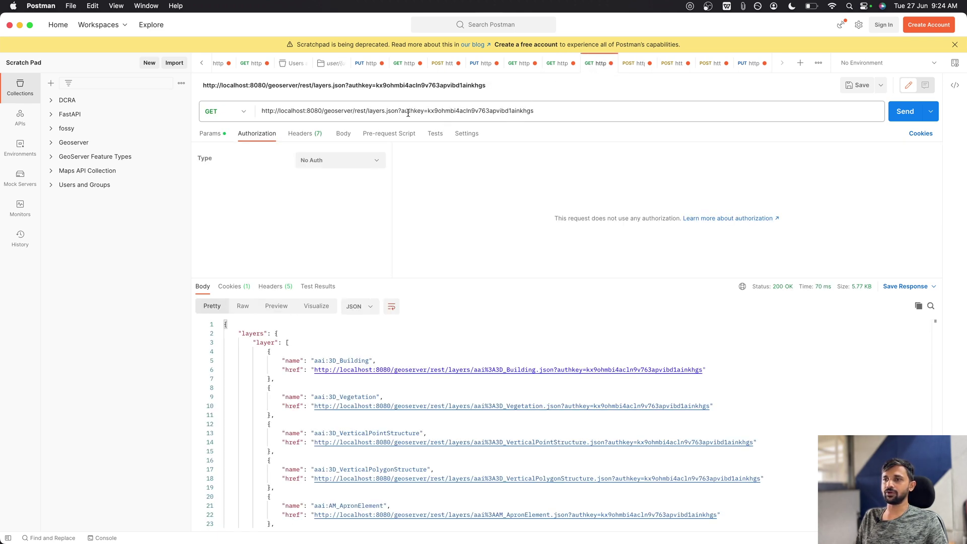
{"action": "left_click", "coordinate": [209, 133]}
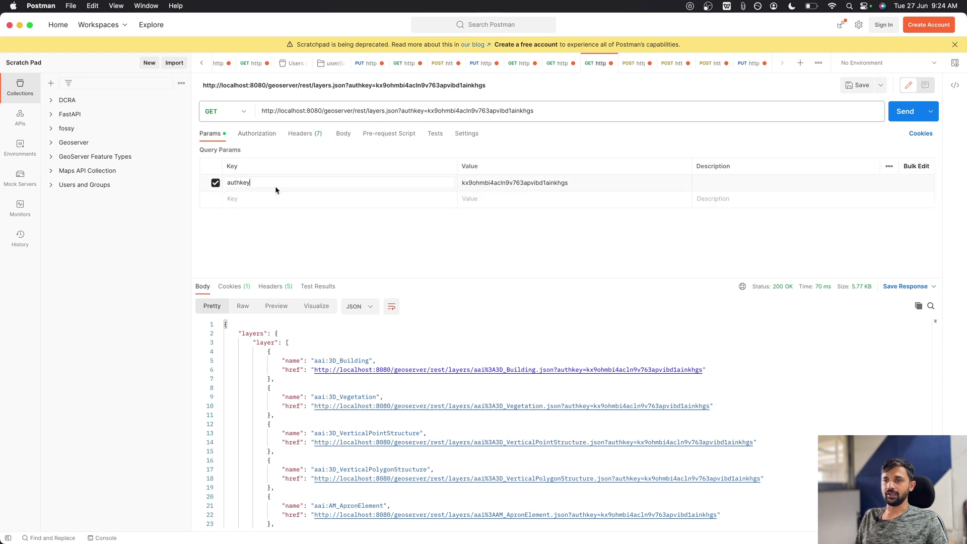
{"action": "left_click", "coordinate": [263, 183]}
{"action": "double_click", "coordinate": [249, 183]}
{"action": "type", "text": "lock"}
{"action": "key", "text": "Tab"}
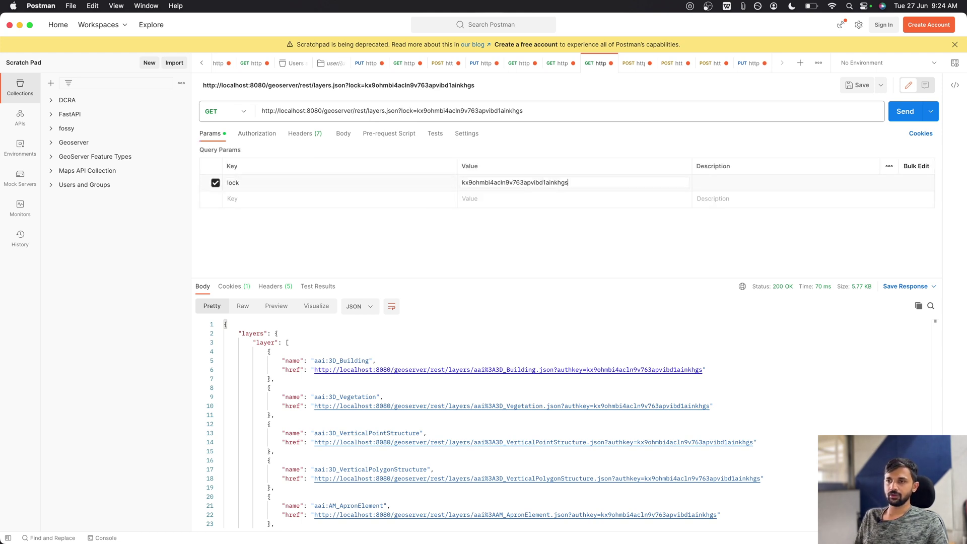
{"action": "key", "text": "cmd+a"}
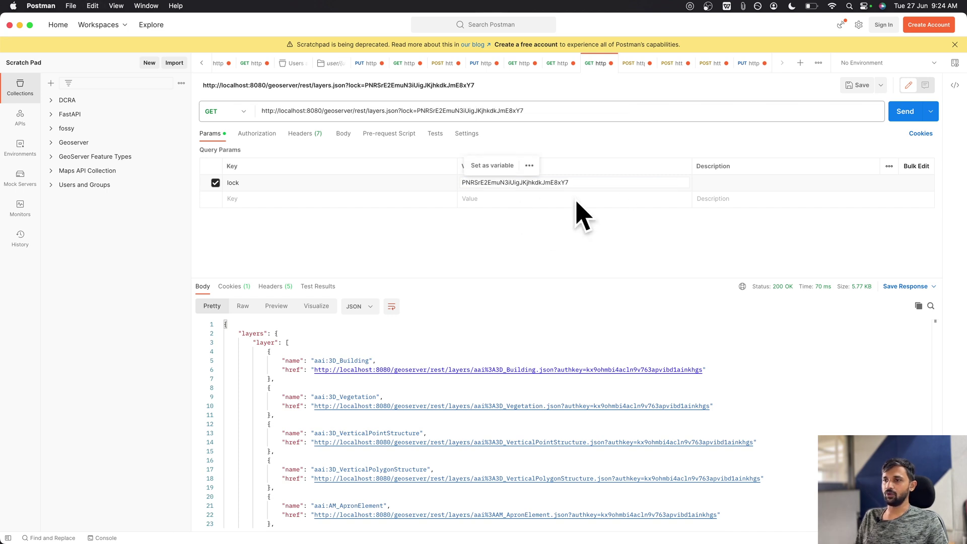
Send the layers.json request, test a wrong key, then restore the correct key and resend.
{"action": "left_click", "coordinate": [905, 111]}
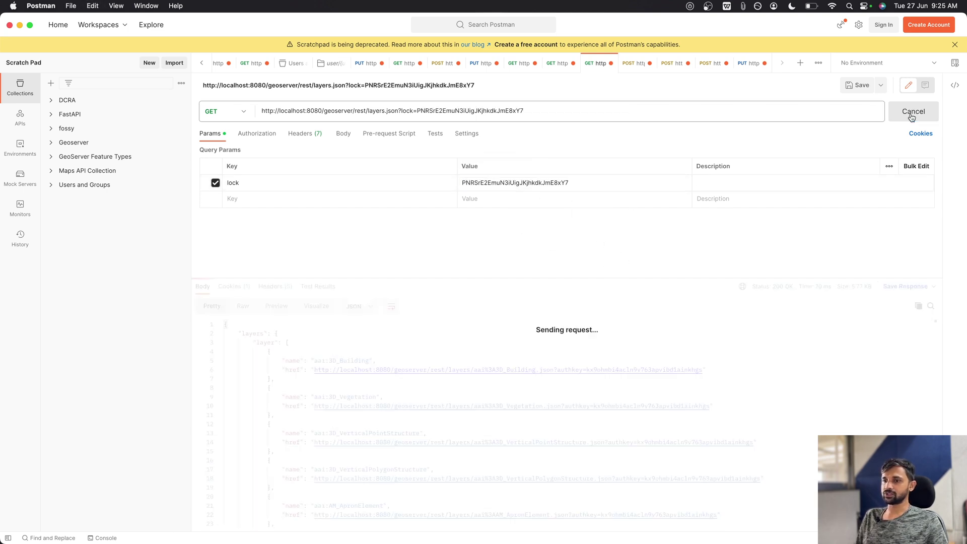
{"action": "left_click", "coordinate": [575, 183]}
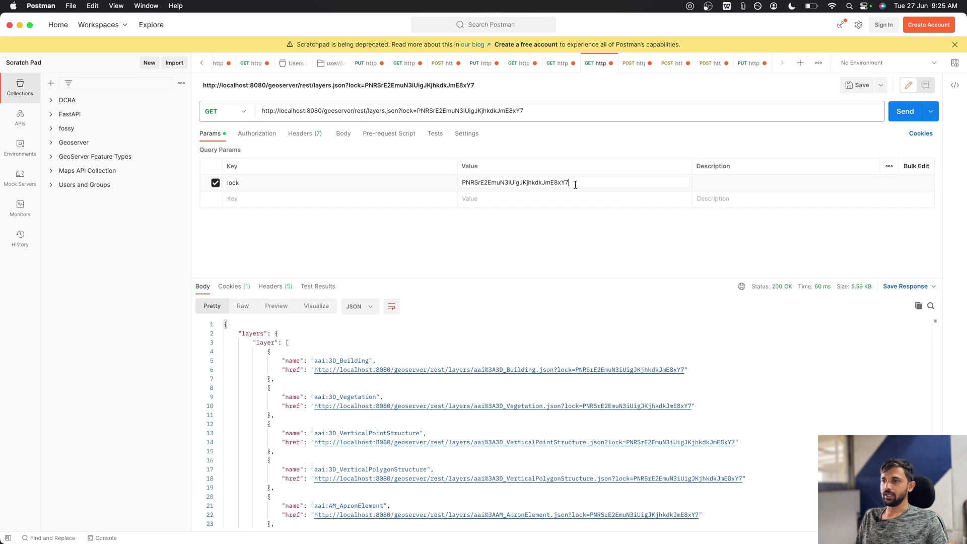
{"action": "type", "text": "32"}
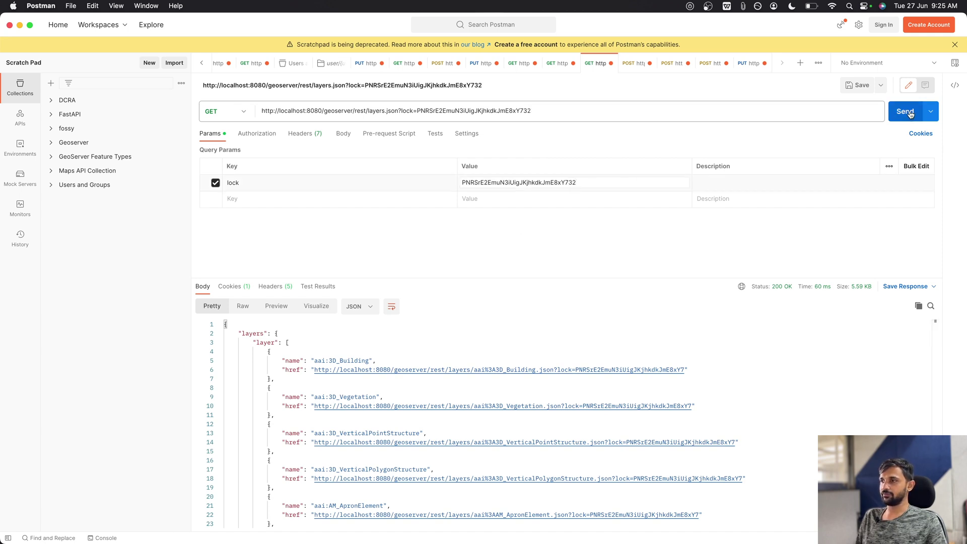
{"action": "left_click", "coordinate": [905, 111]}
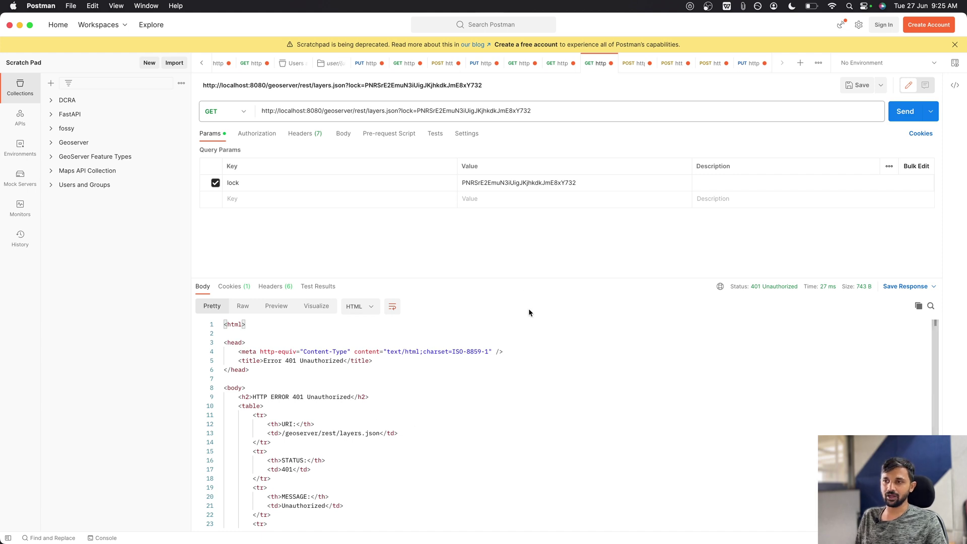
{"action": "left_click", "coordinate": [606, 180]}
{"action": "key", "text": "BackSpace"}
{"action": "key", "text": "BackSpace"}
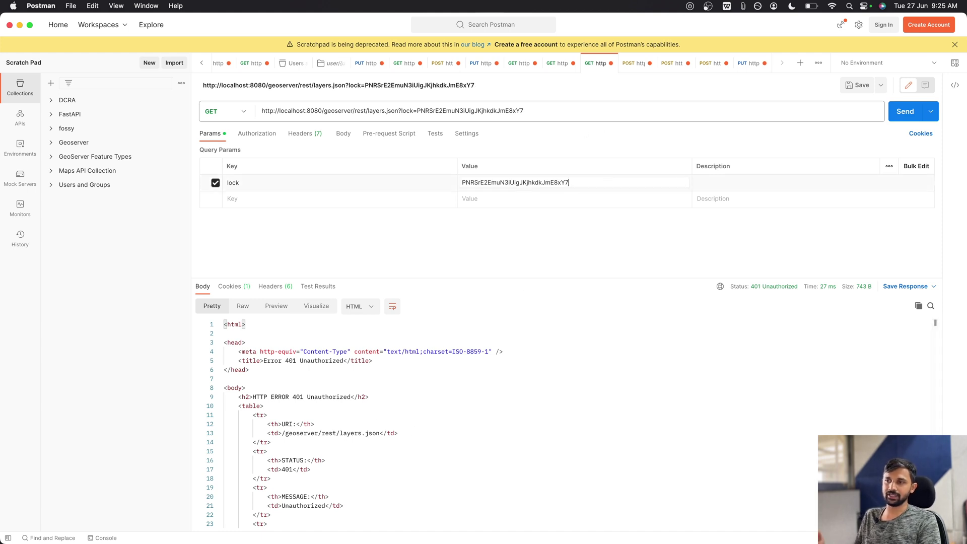
{"action": "left_click", "coordinate": [900, 117]}
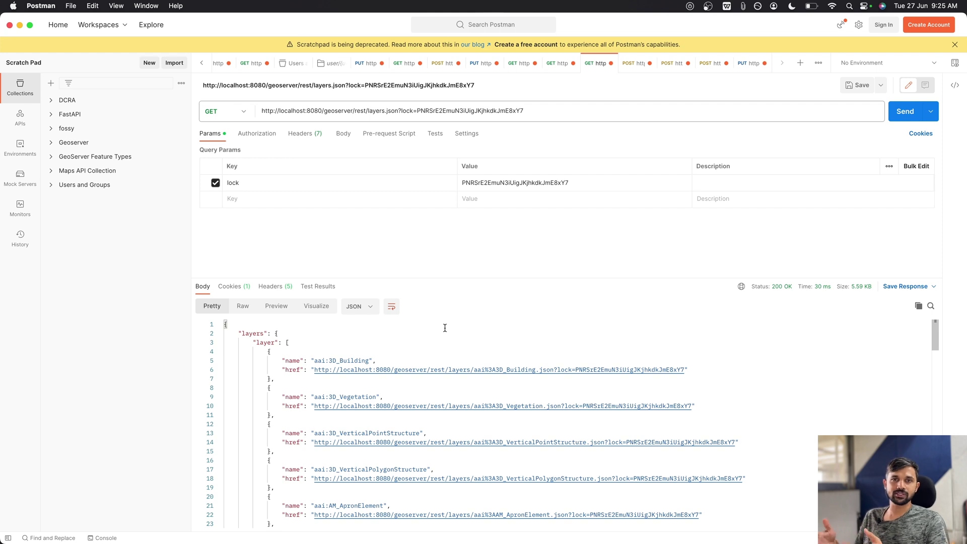
Look over the GeoServer Welcome page in Chrome.
{"action": "key", "text": "super+Tab"}
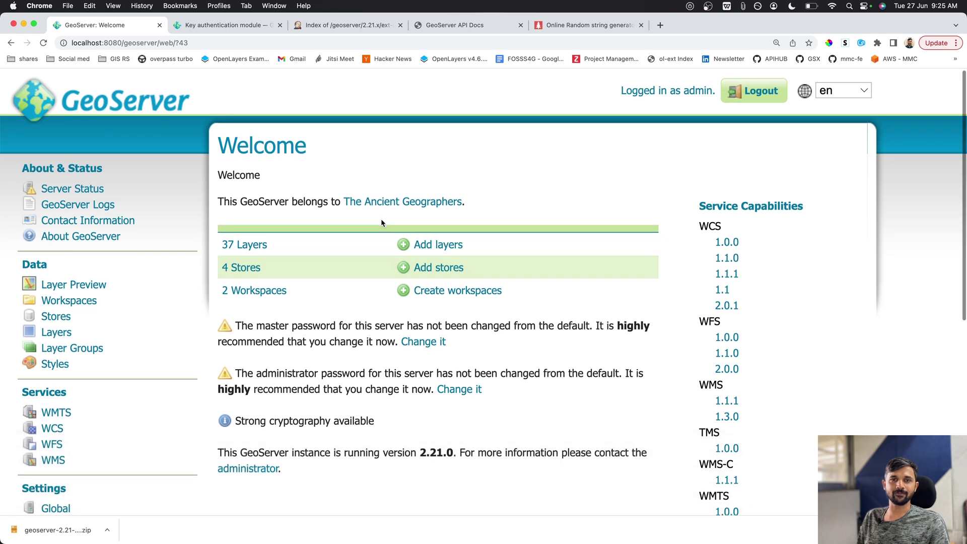
{"action": "scroll", "coordinate": [381, 220], "scroll_direction": "down", "scroll_amount": 4}
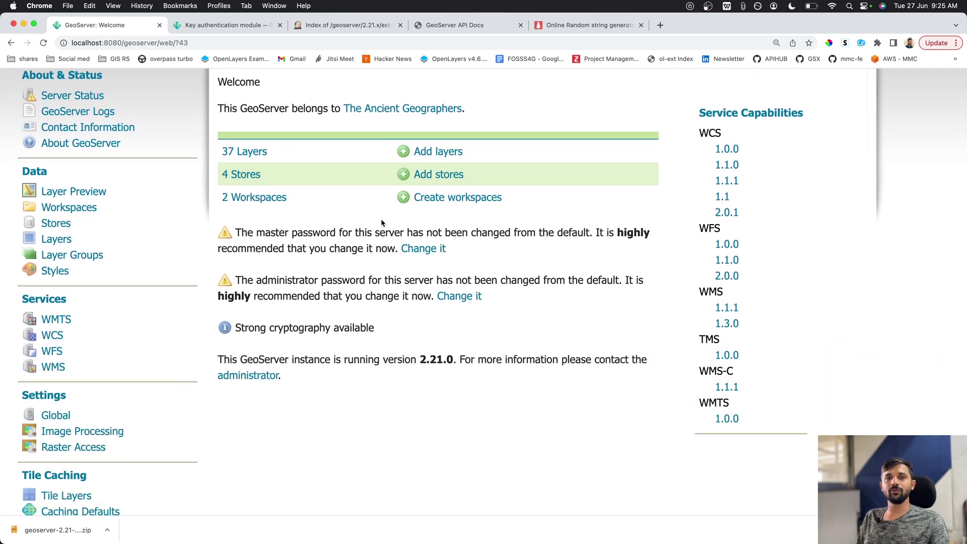
{"action": "scroll", "coordinate": [381, 222], "scroll_direction": "down", "scroll_amount": 4}
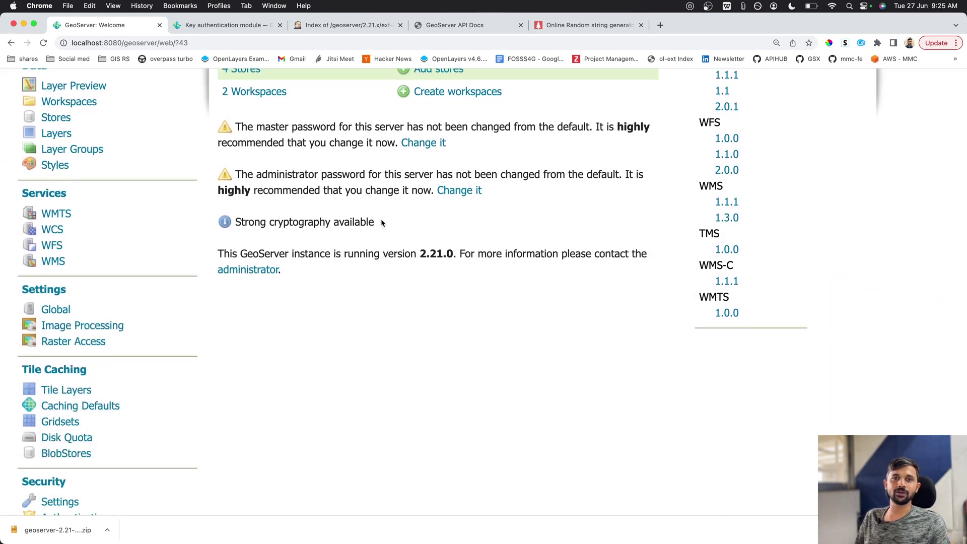